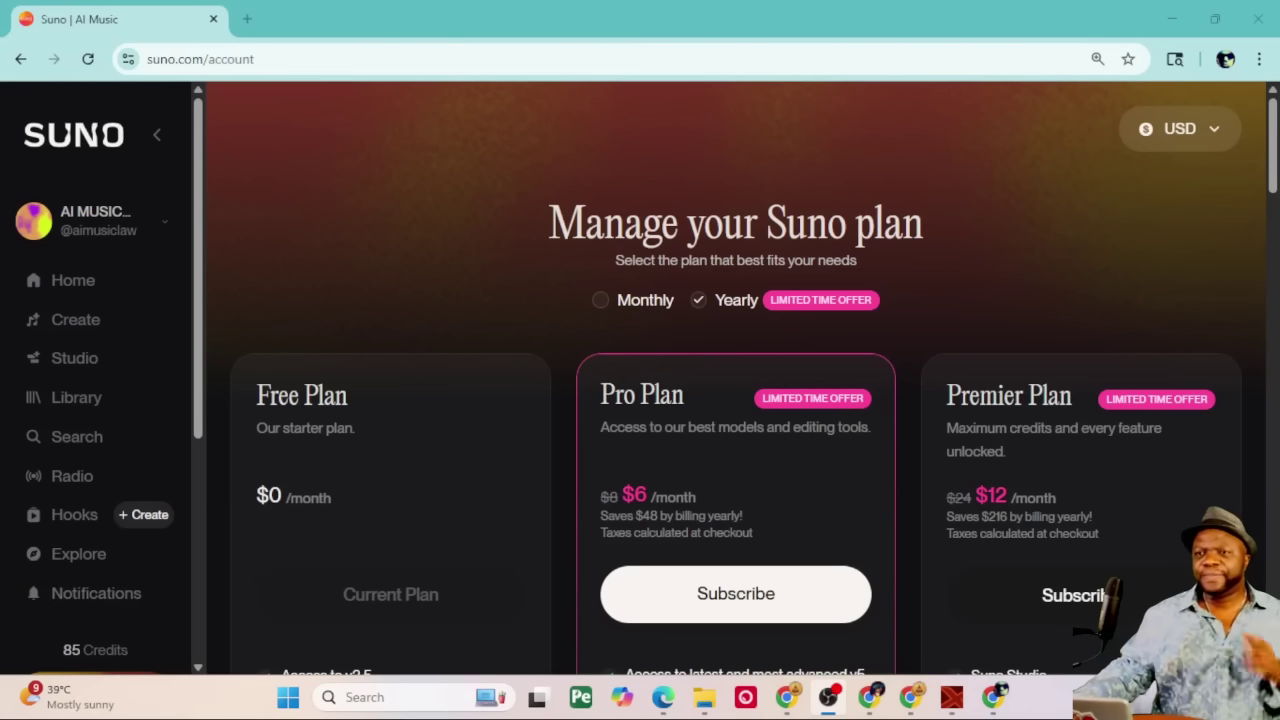
Browse the plans page at 110% zoom and highlight the $12 Premier price.
scroll(300, 394, down, 2)
scroll(300, 391, up, 1)
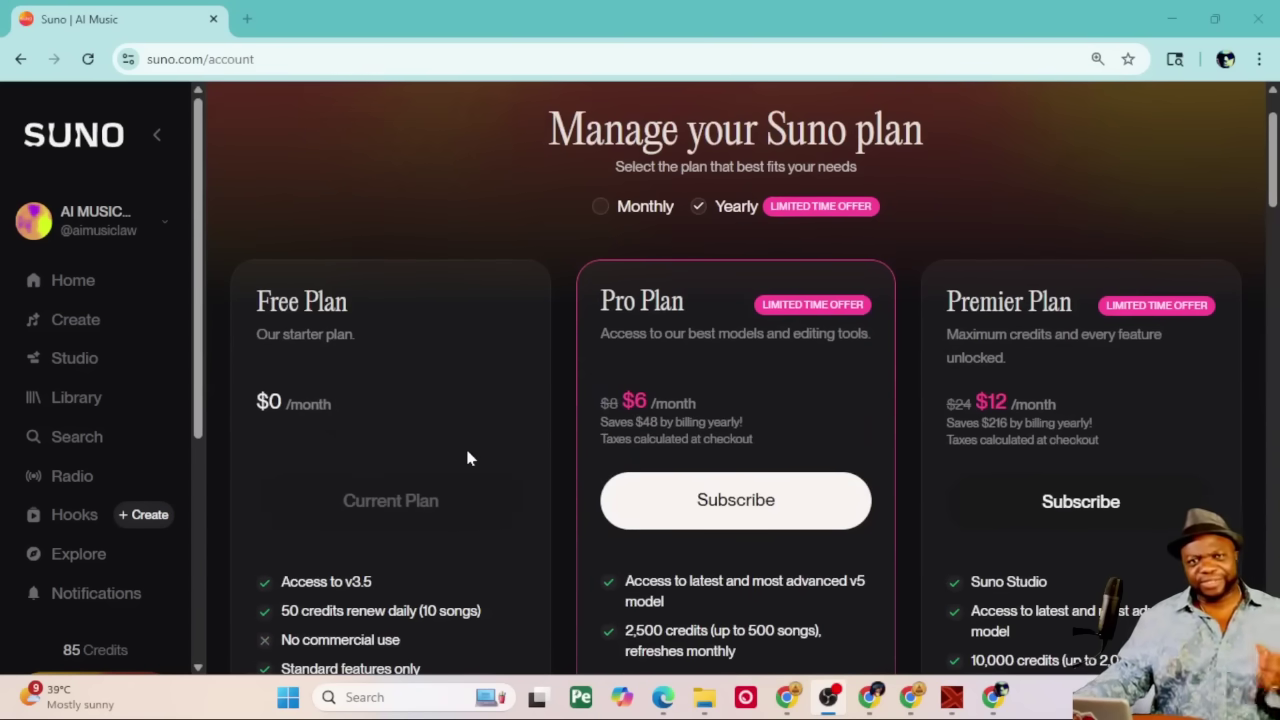
scroll(606, 400, up, 1)
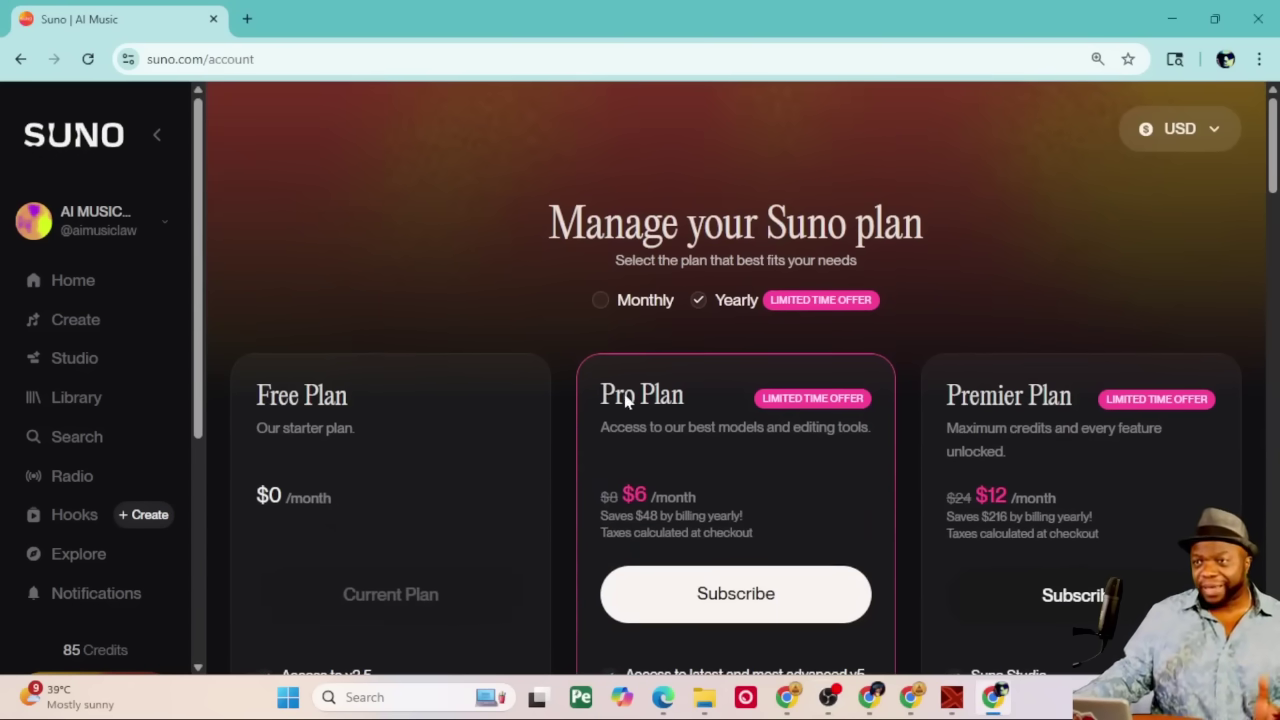
scroll(610, 420, down, 3)
key(ctrl+plus)
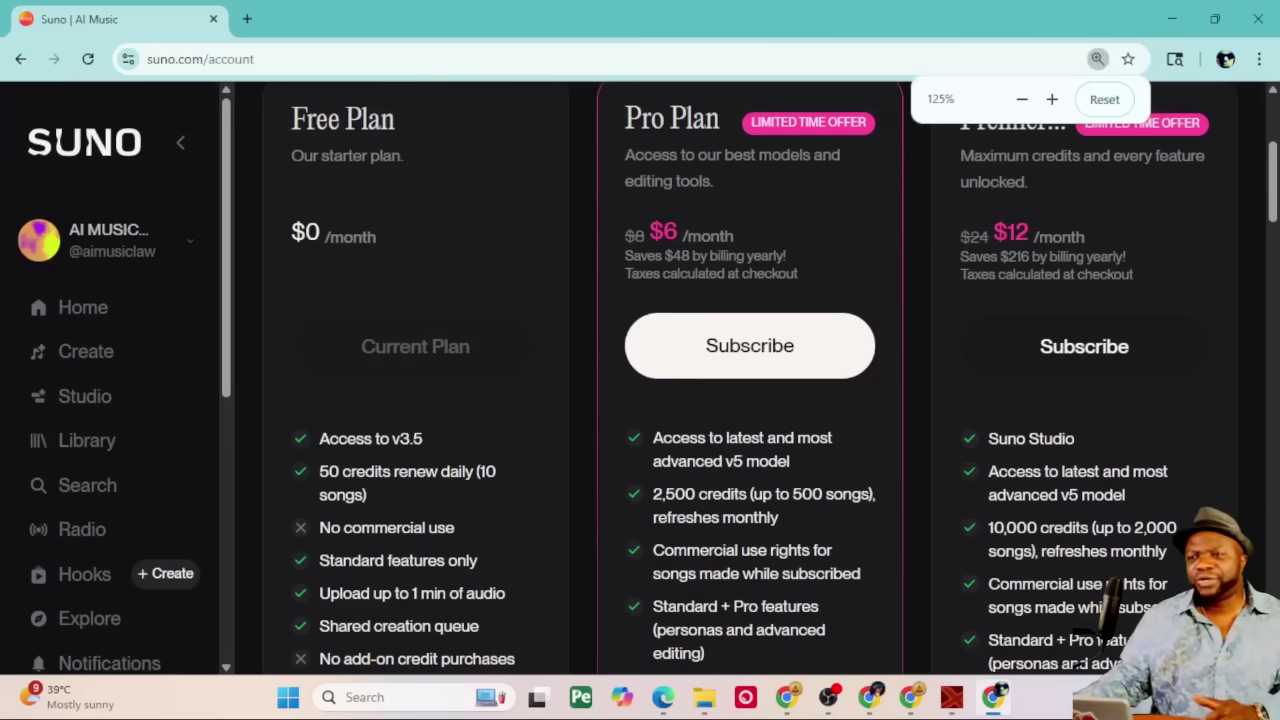
key(ctrl+minus)
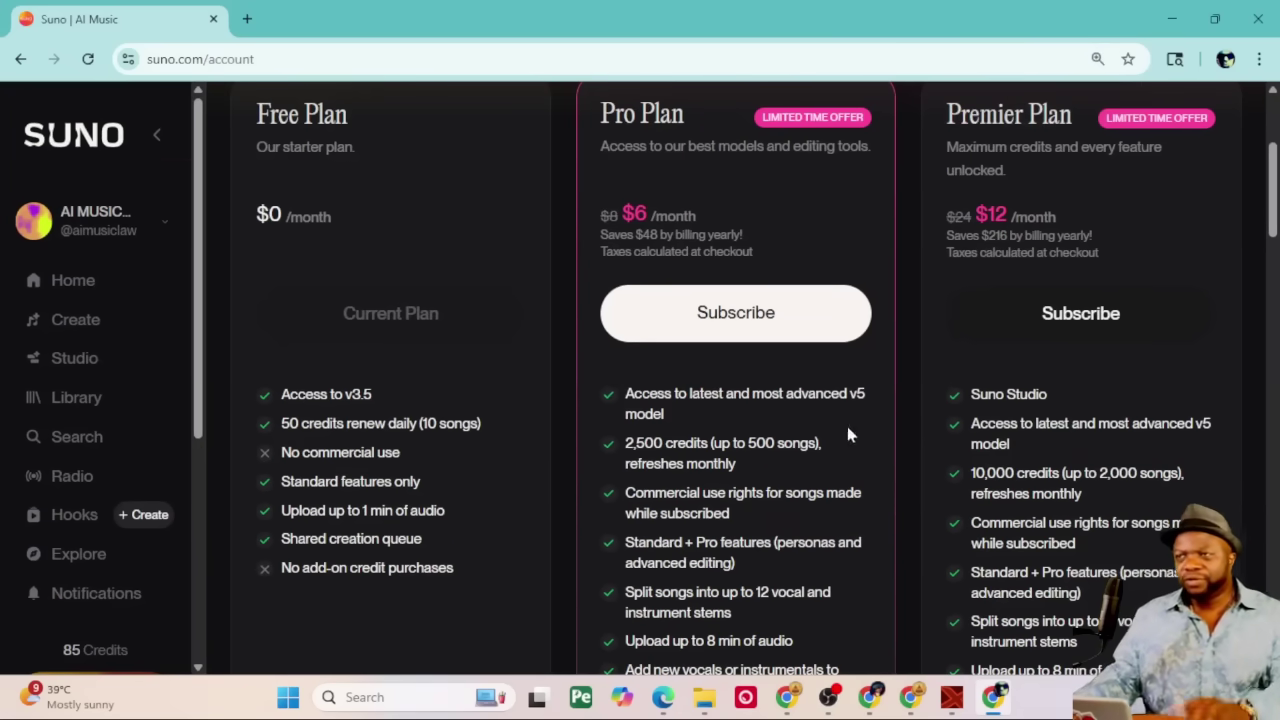
scroll(1003, 413, up, 2)
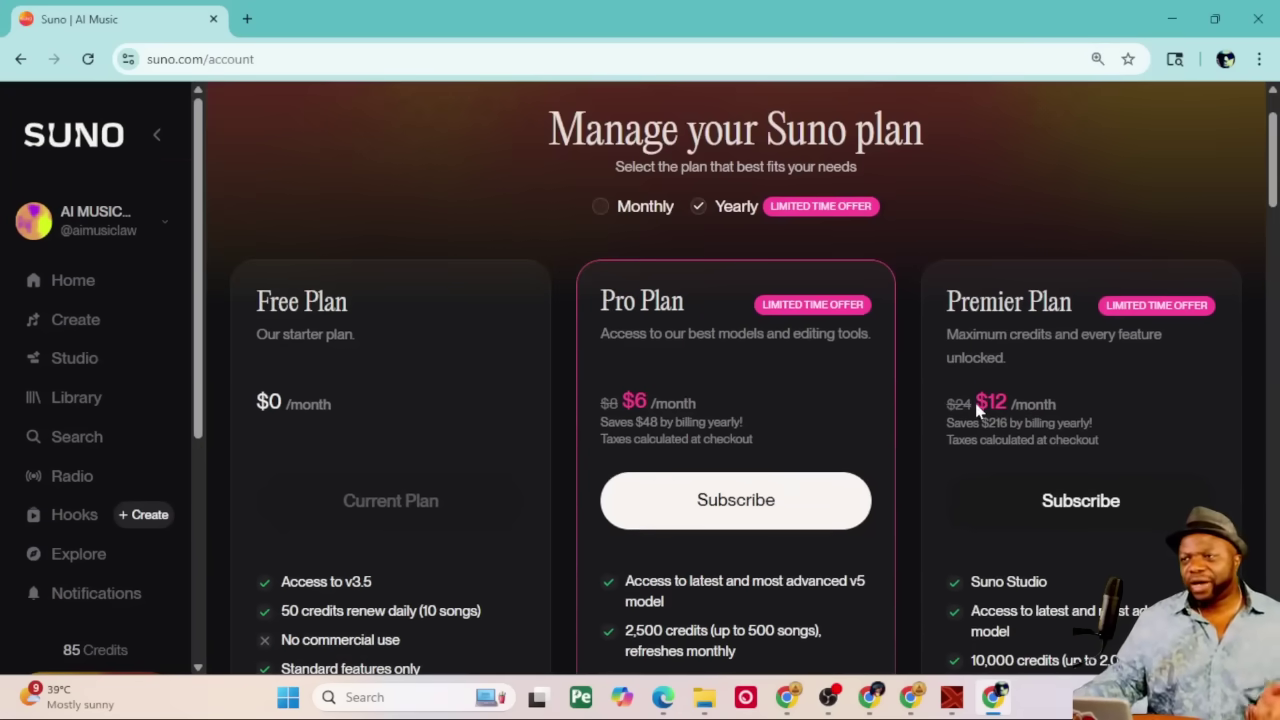
drag(976, 402, 1007, 402)
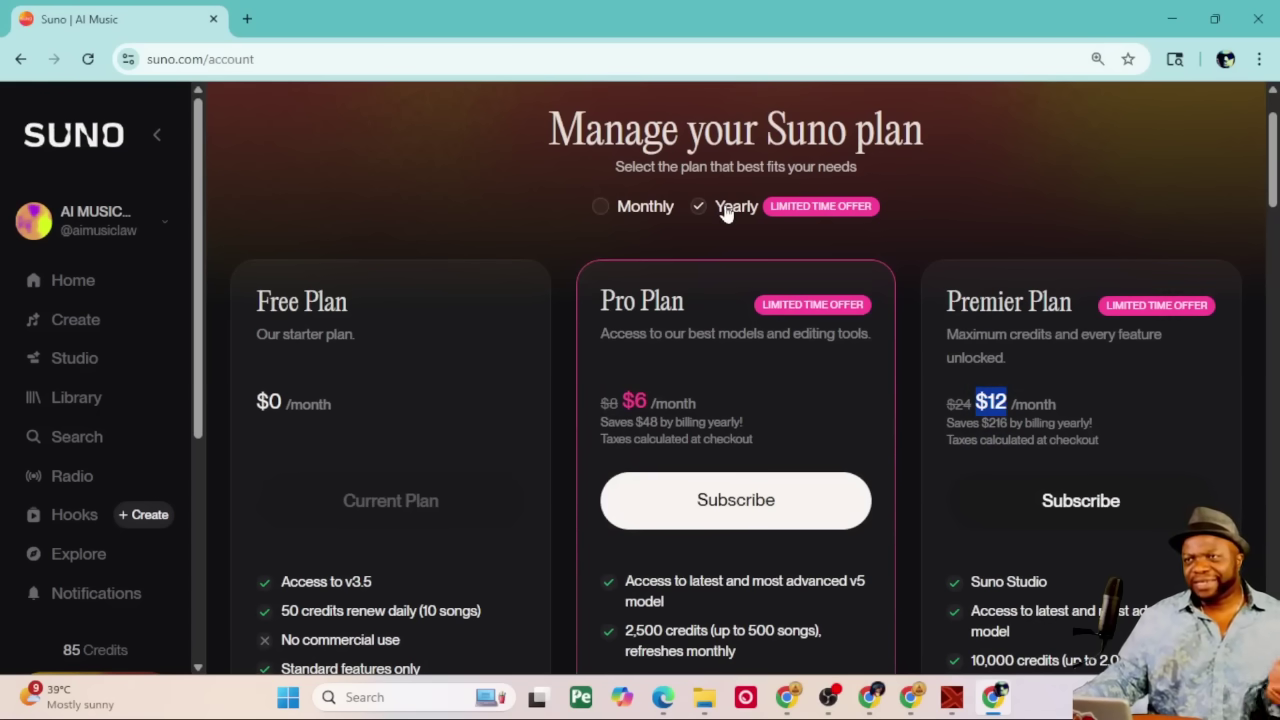
Compare monthly and yearly plan prices, ending on yearly billing.
click(620, 215)
click(997, 427)
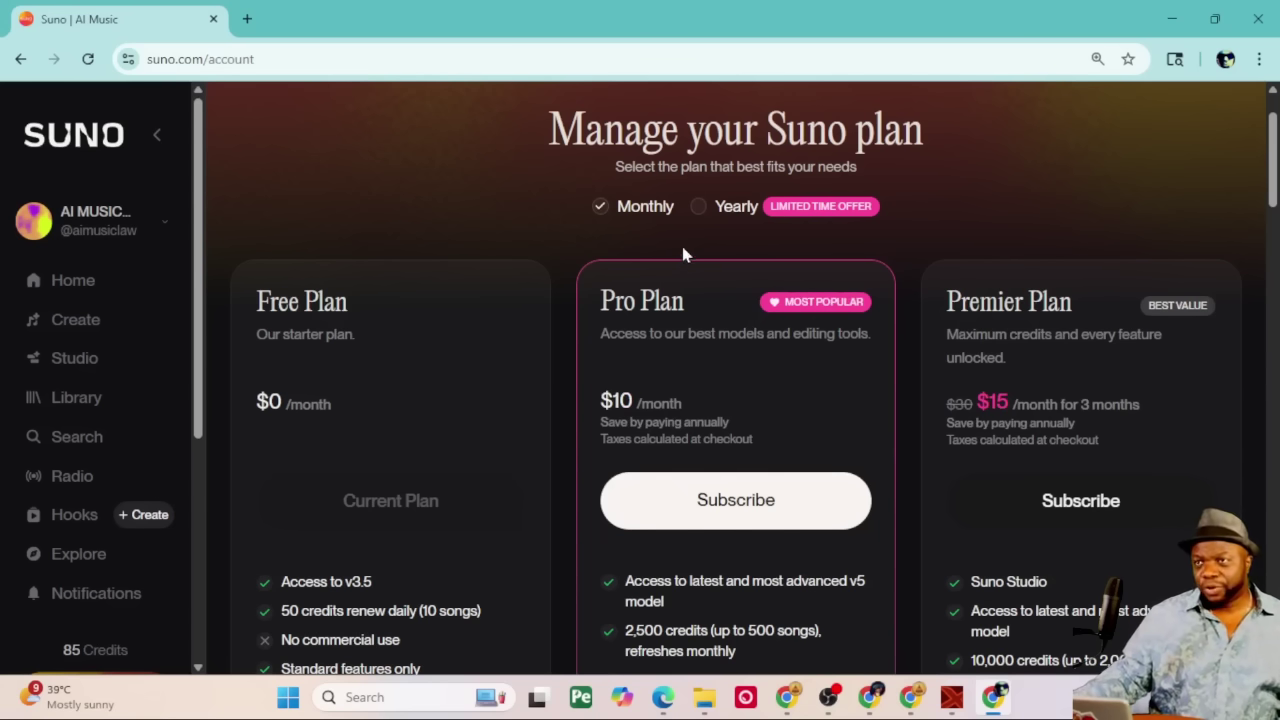
click(695, 216)
scroll(740, 389, down, 2)
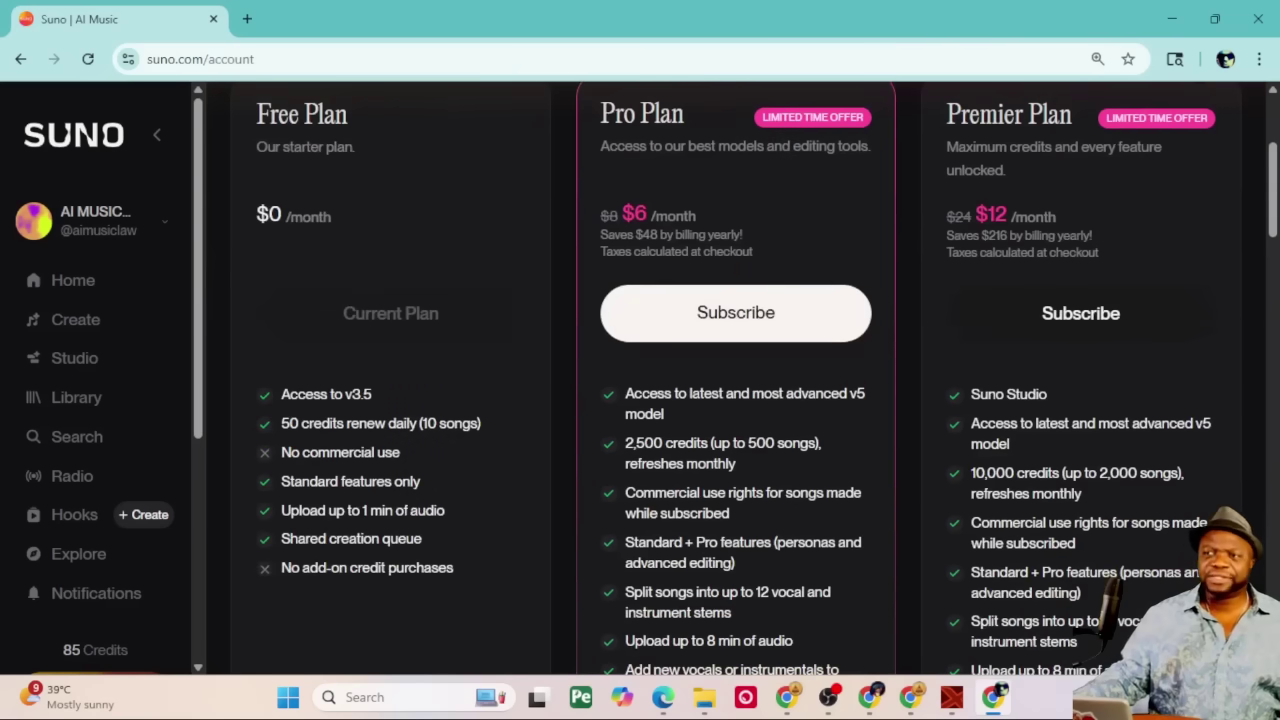
scroll(725, 264, up, 3)
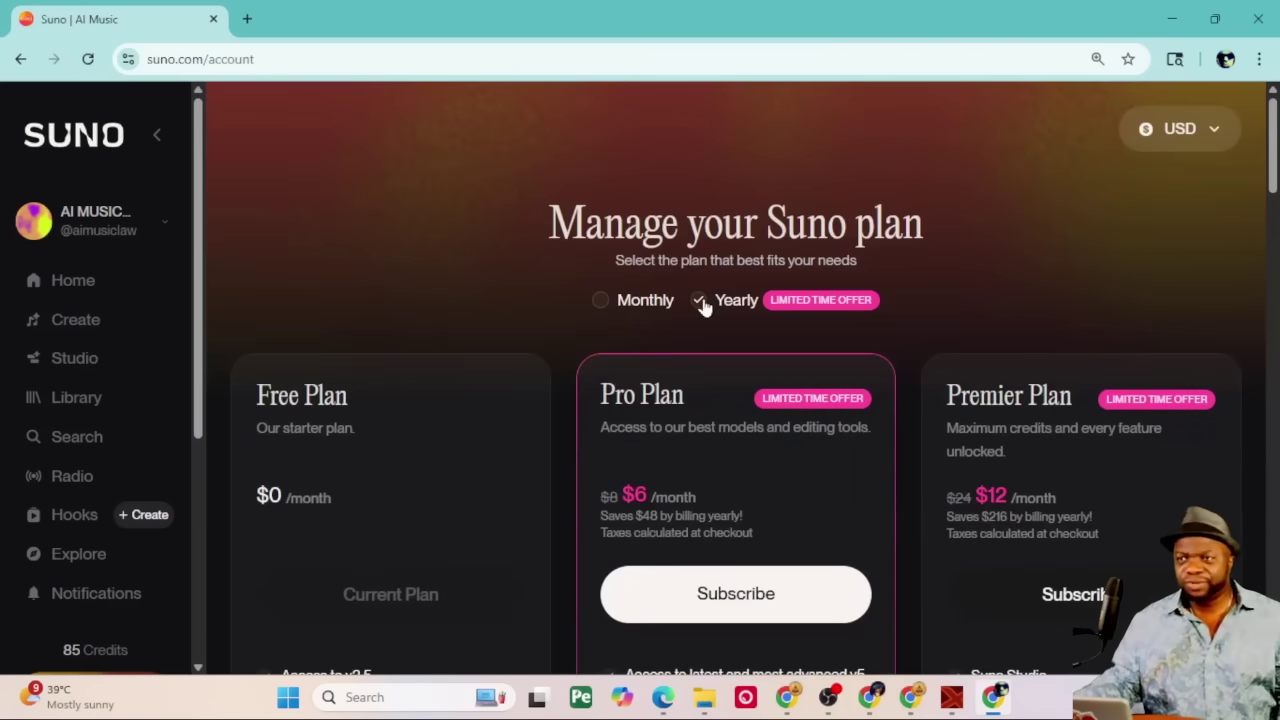
click(610, 304)
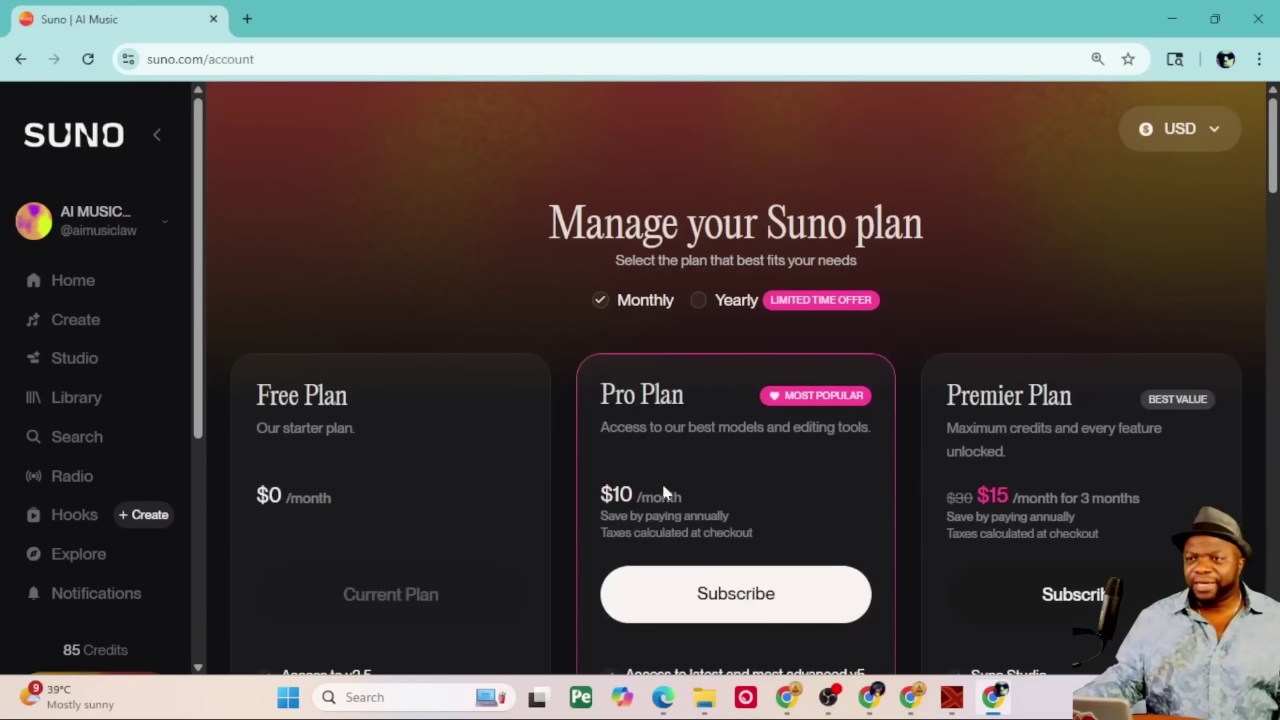
scroll(736, 378, down, 1)
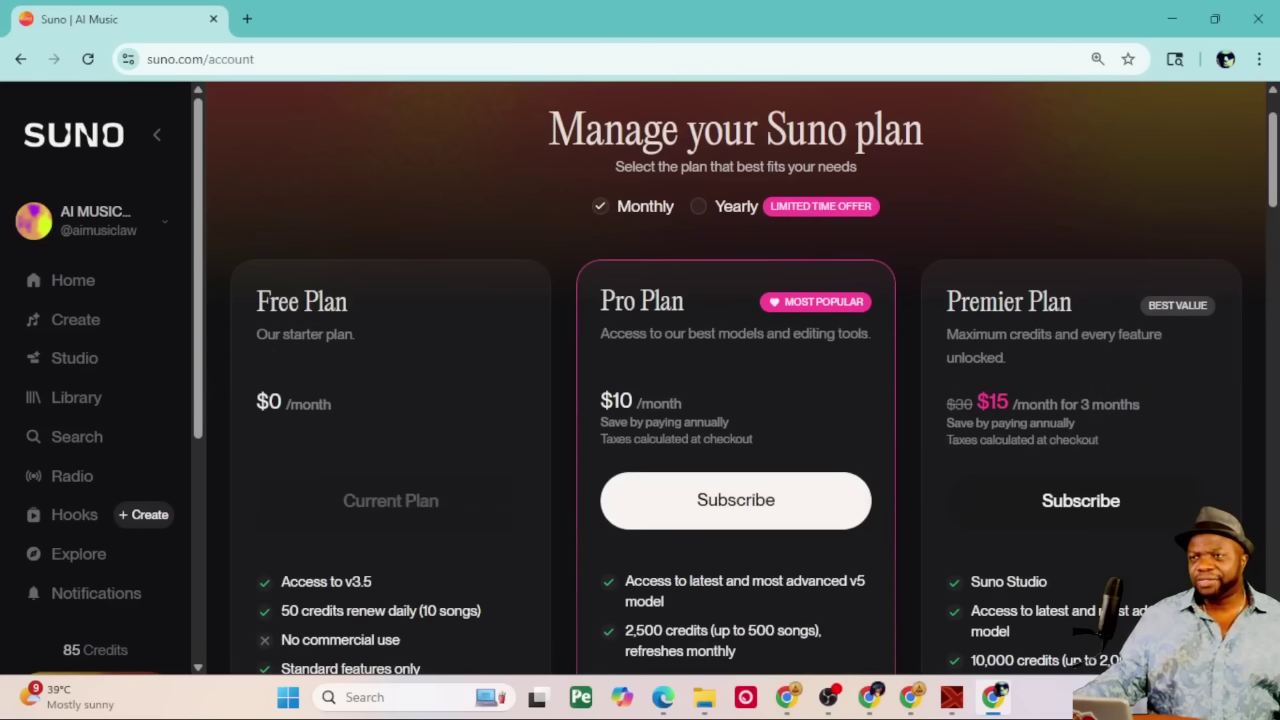
click(700, 210)
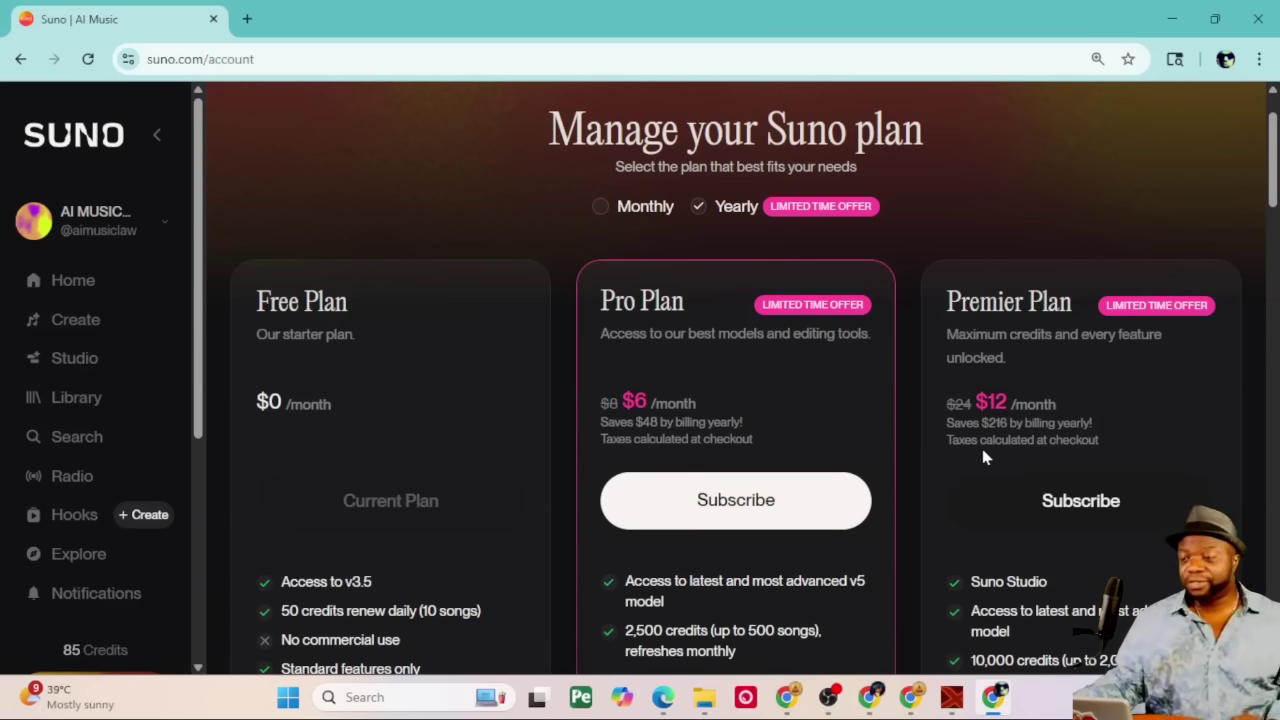
scroll(968, 420, down, 1)
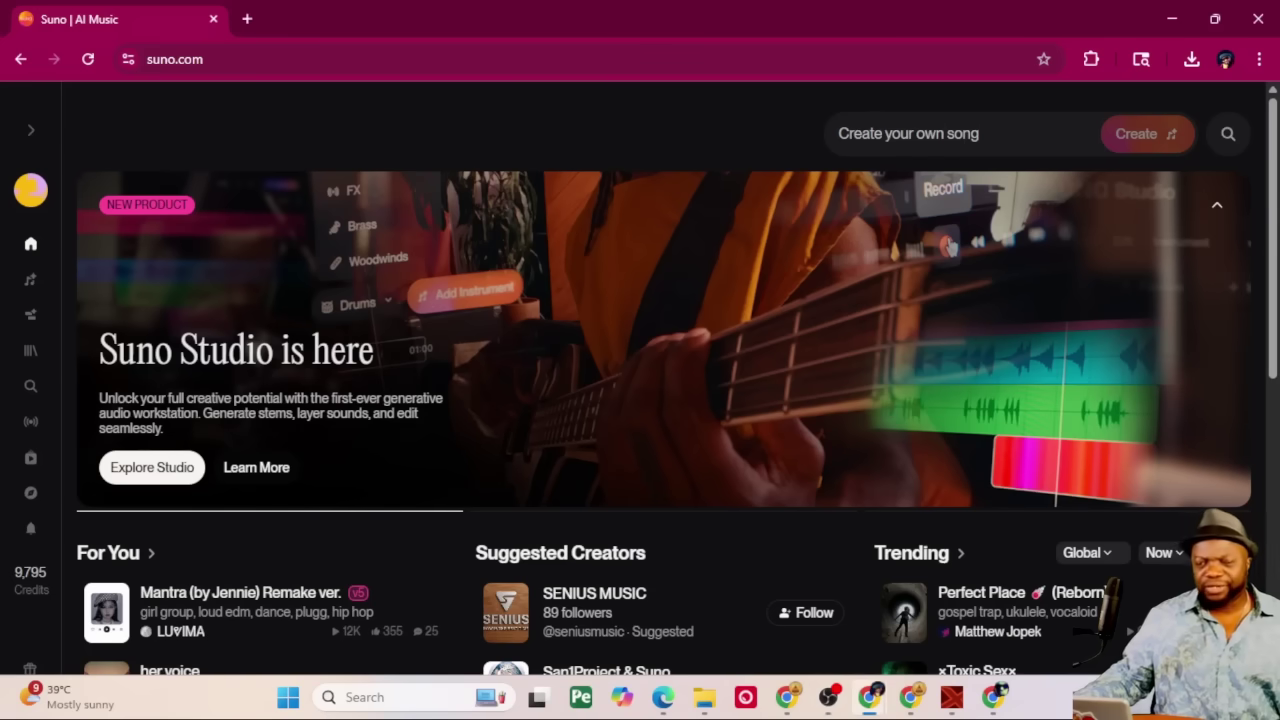
Return to the suno.com home page, zoom it to 125%, and launch Suno Studio.
key(alt+Tab)
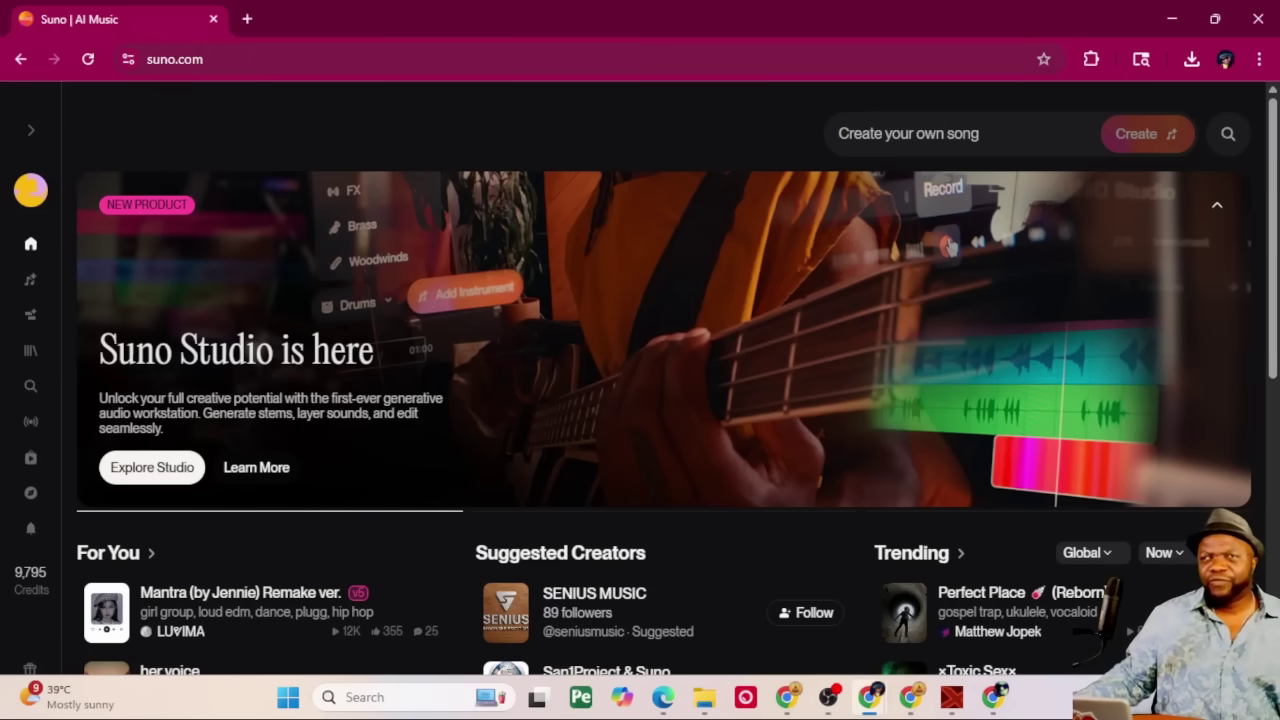
key(ctrl+plus)
key(ctrl+plus)
key(ctrl+plus)
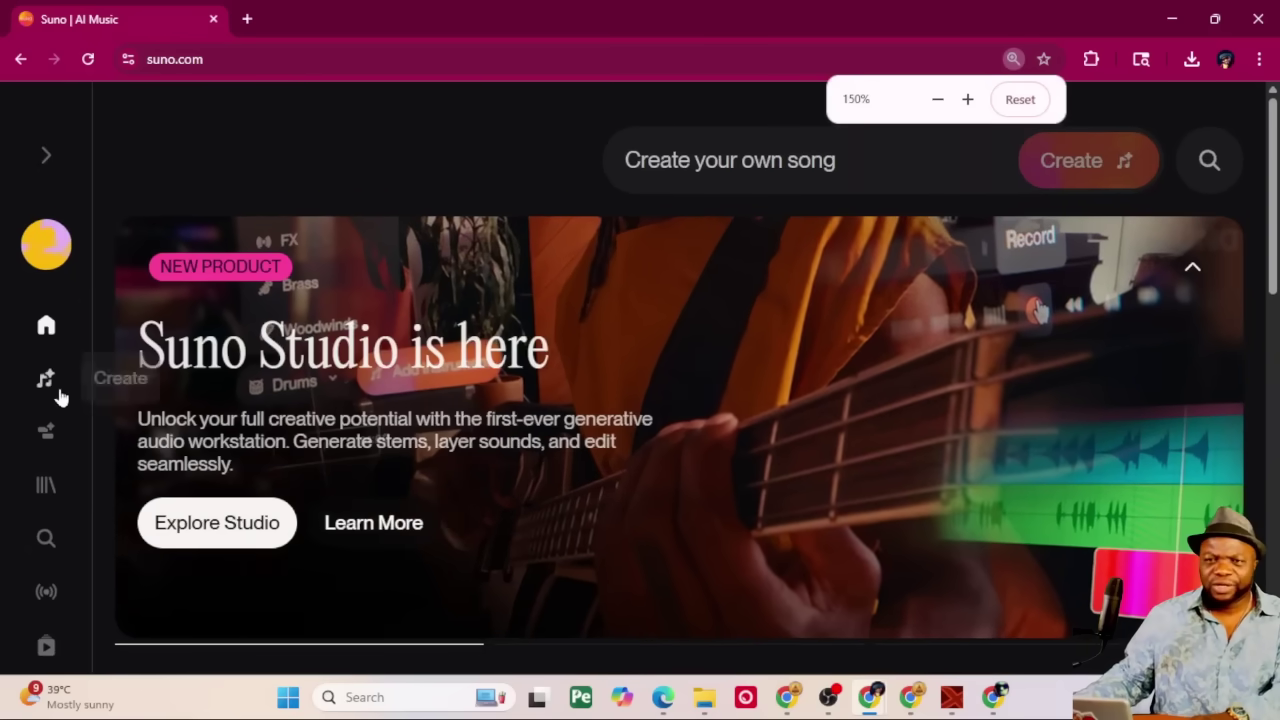
click(47, 436)
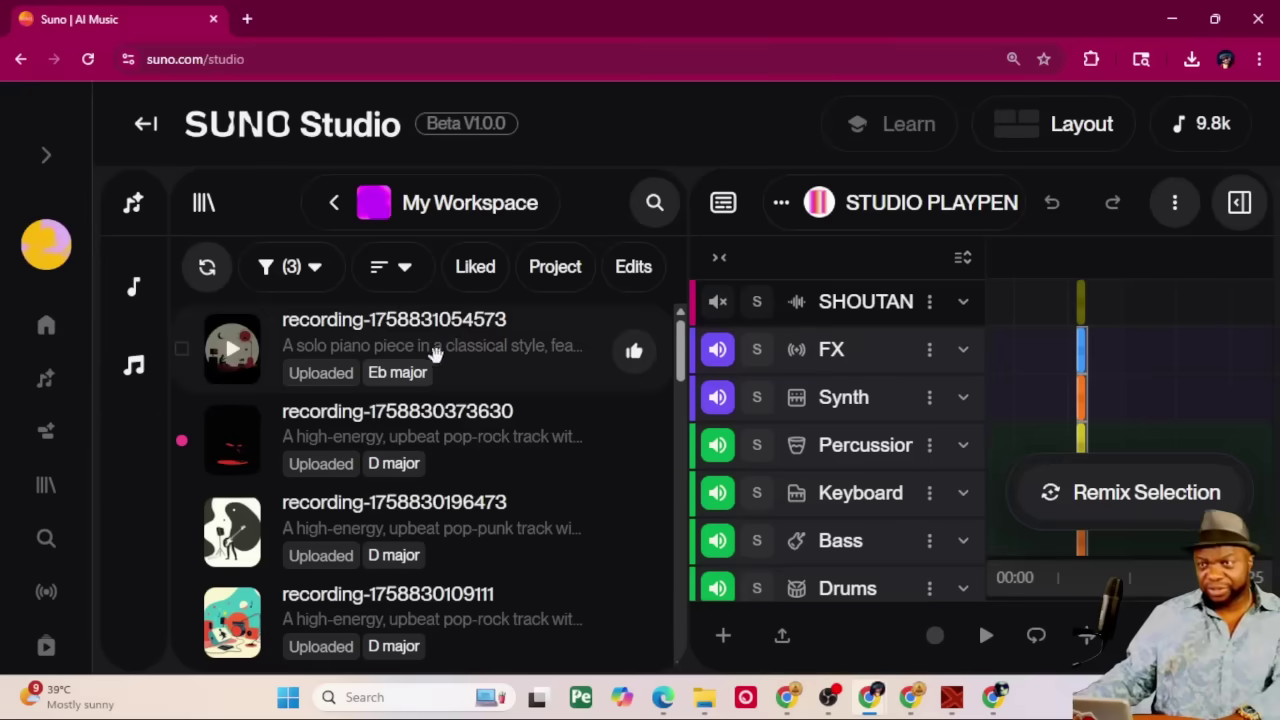
Toggle the song creation panel and workspace library views at 125% page zoom.
key(ctrl+minus)
key(ctrl+minus)
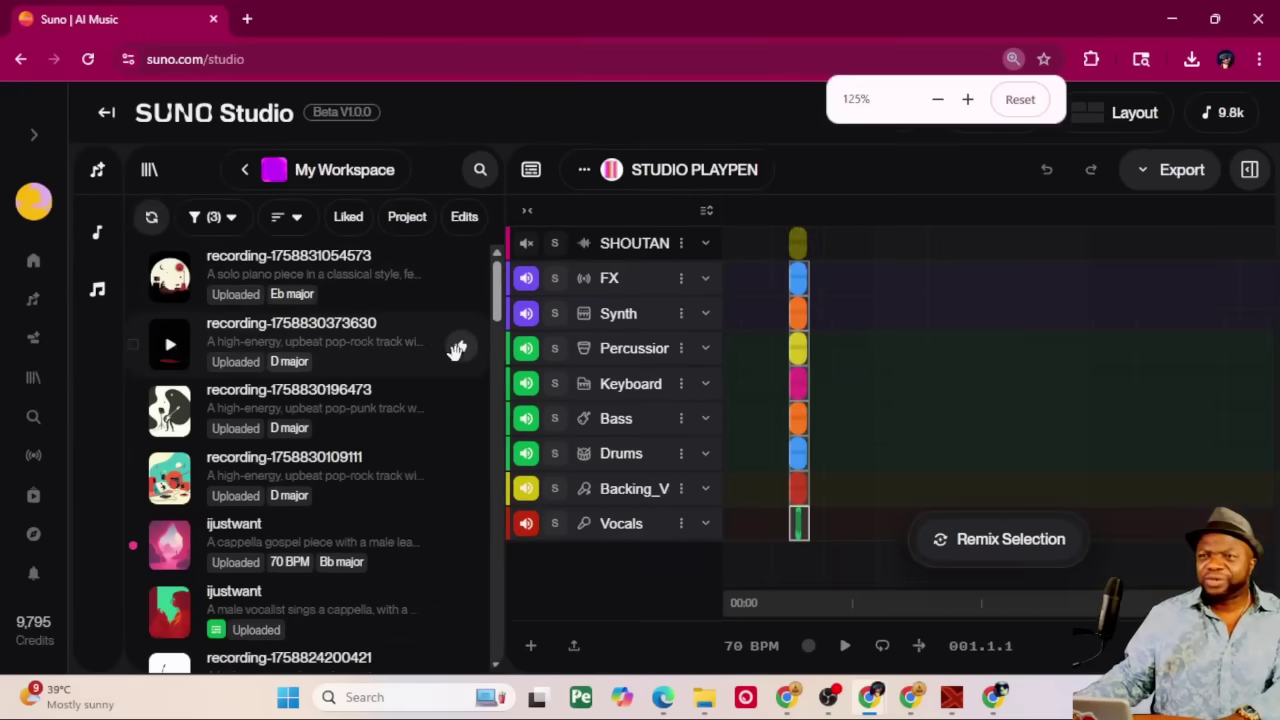
key(ctrl+plus)
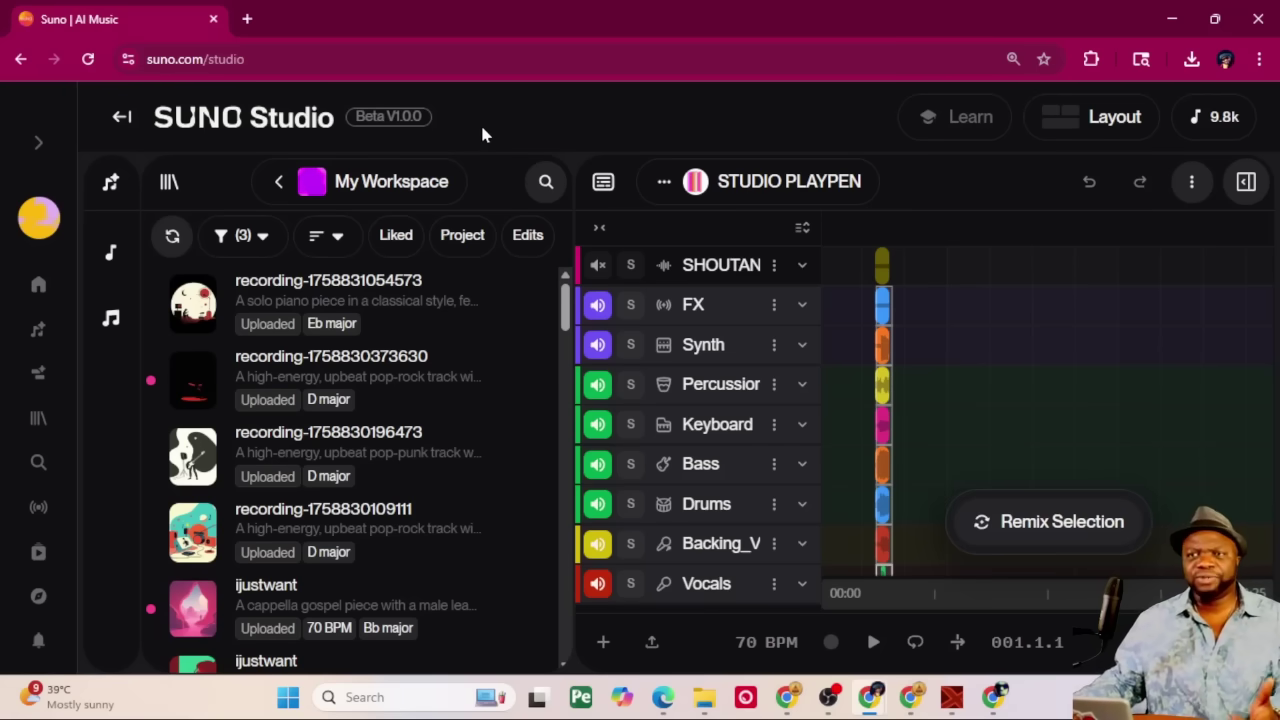
click(169, 185)
click(166, 183)
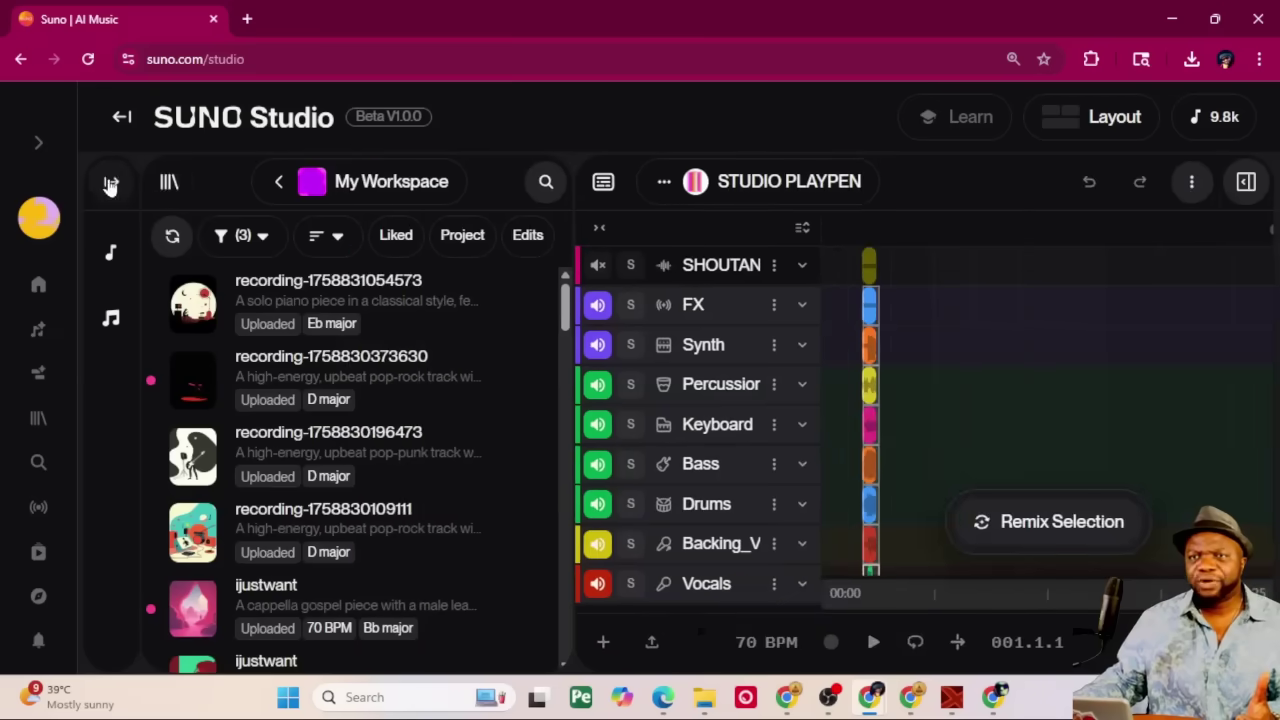
click(110, 182)
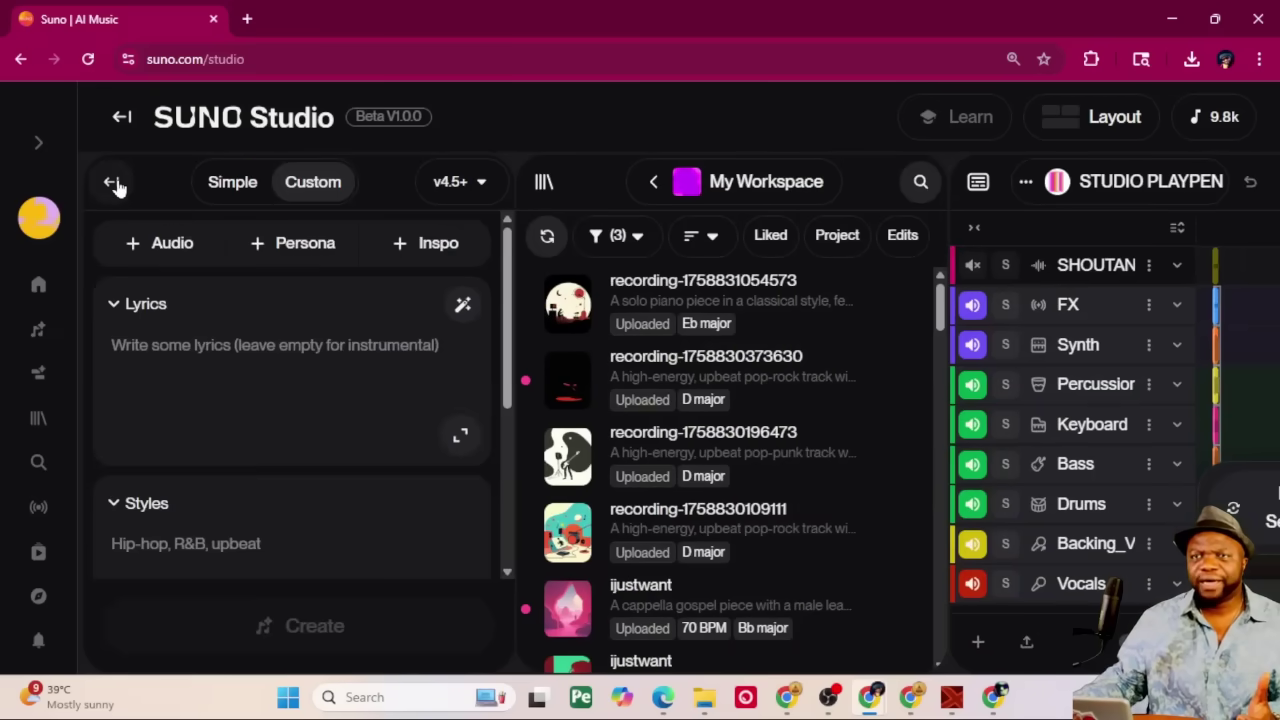
click(113, 184)
click(169, 182)
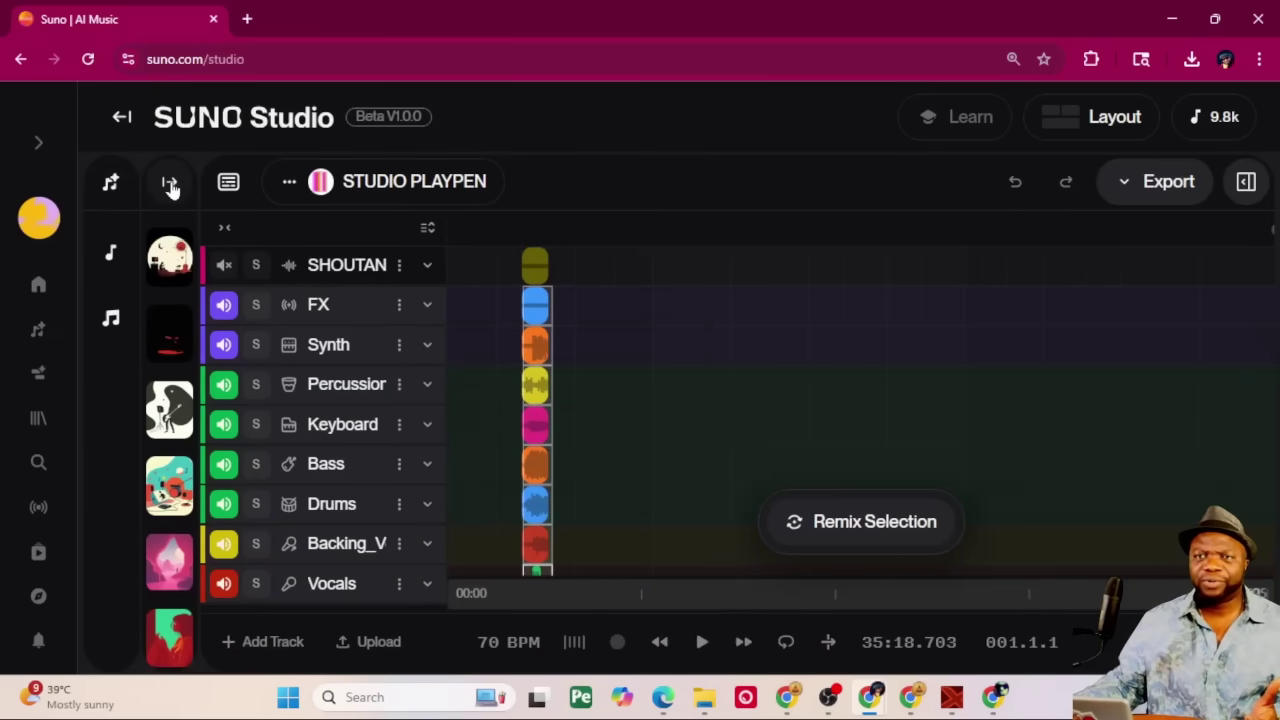
click(111, 317)
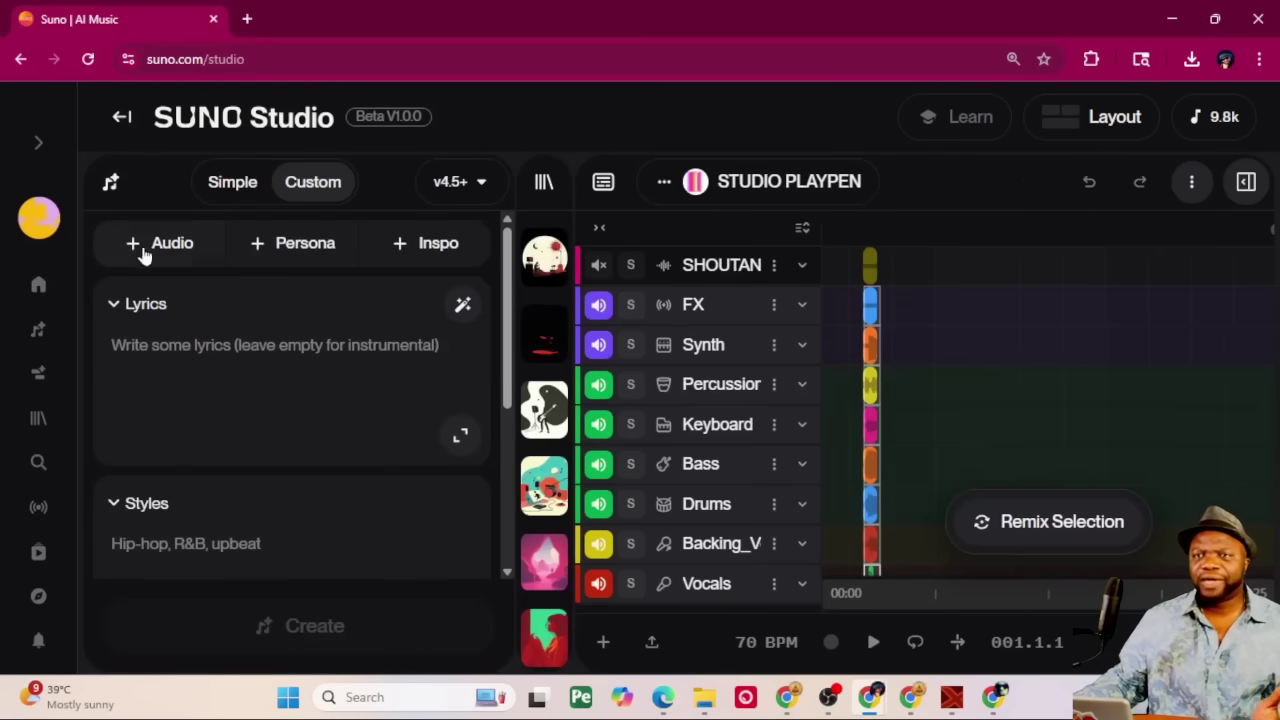
click(112, 185)
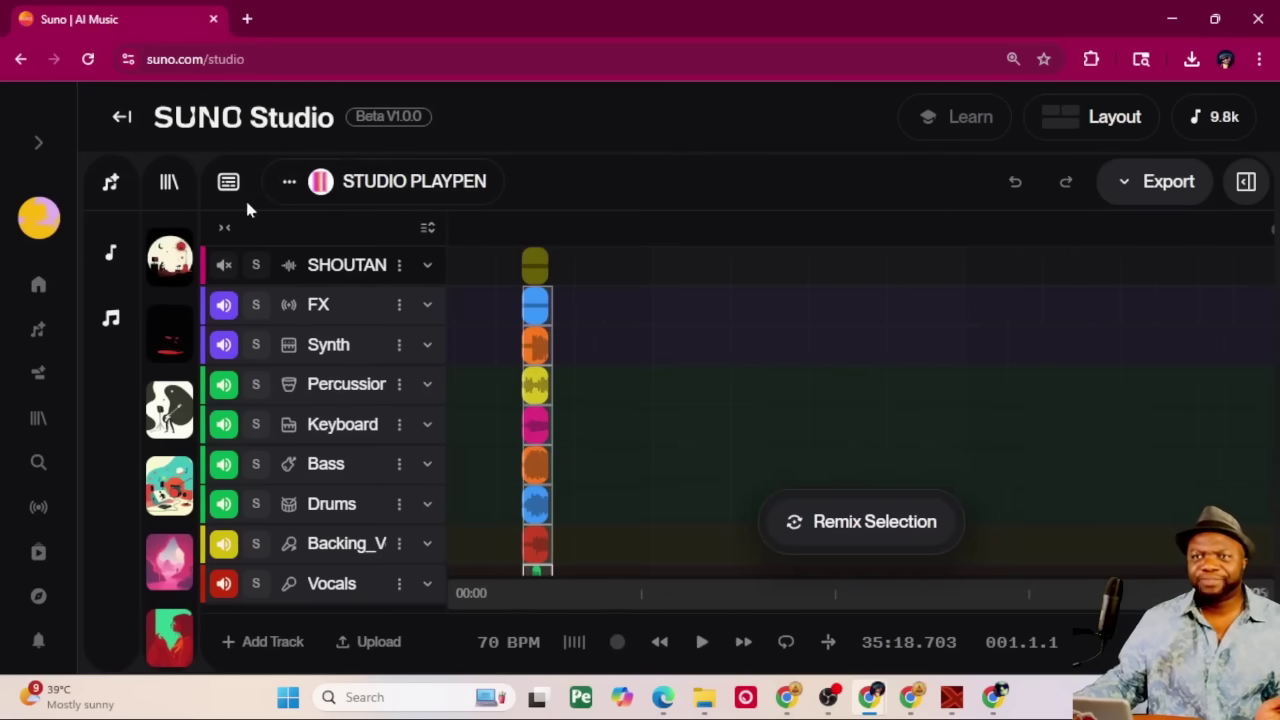
click(224, 180)
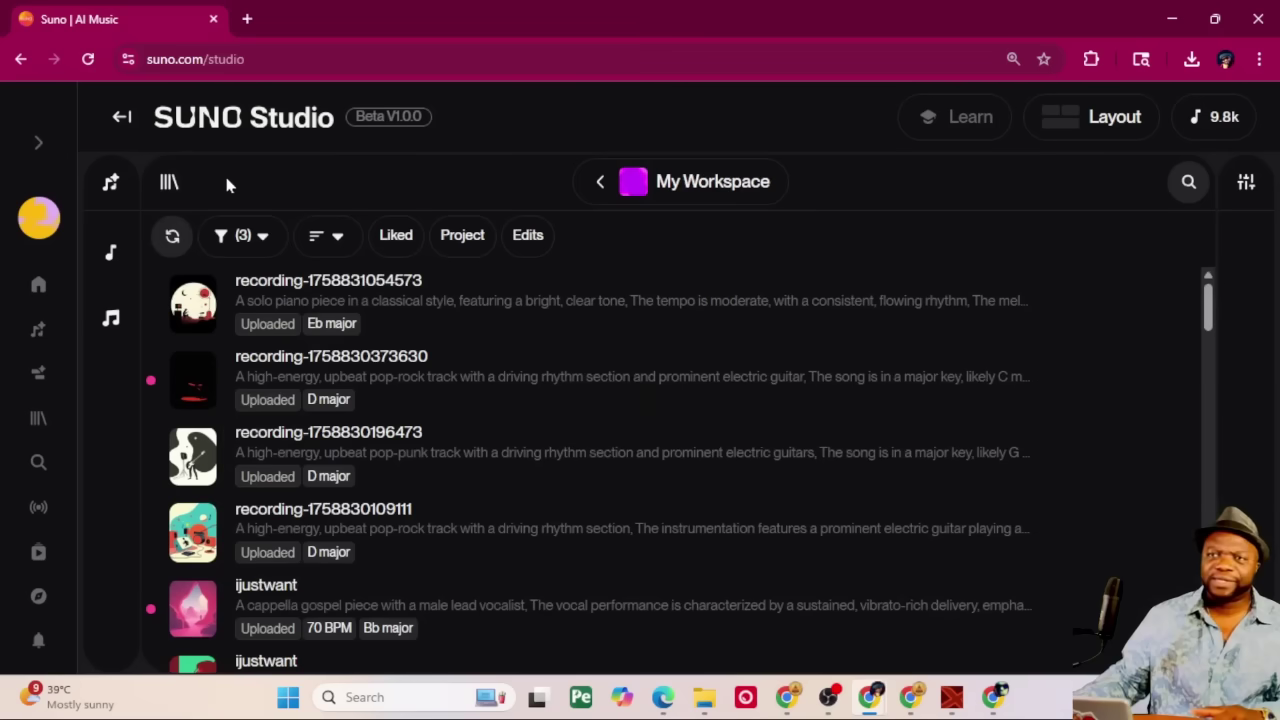
Close the library and start a new empty project.
click(152, 188)
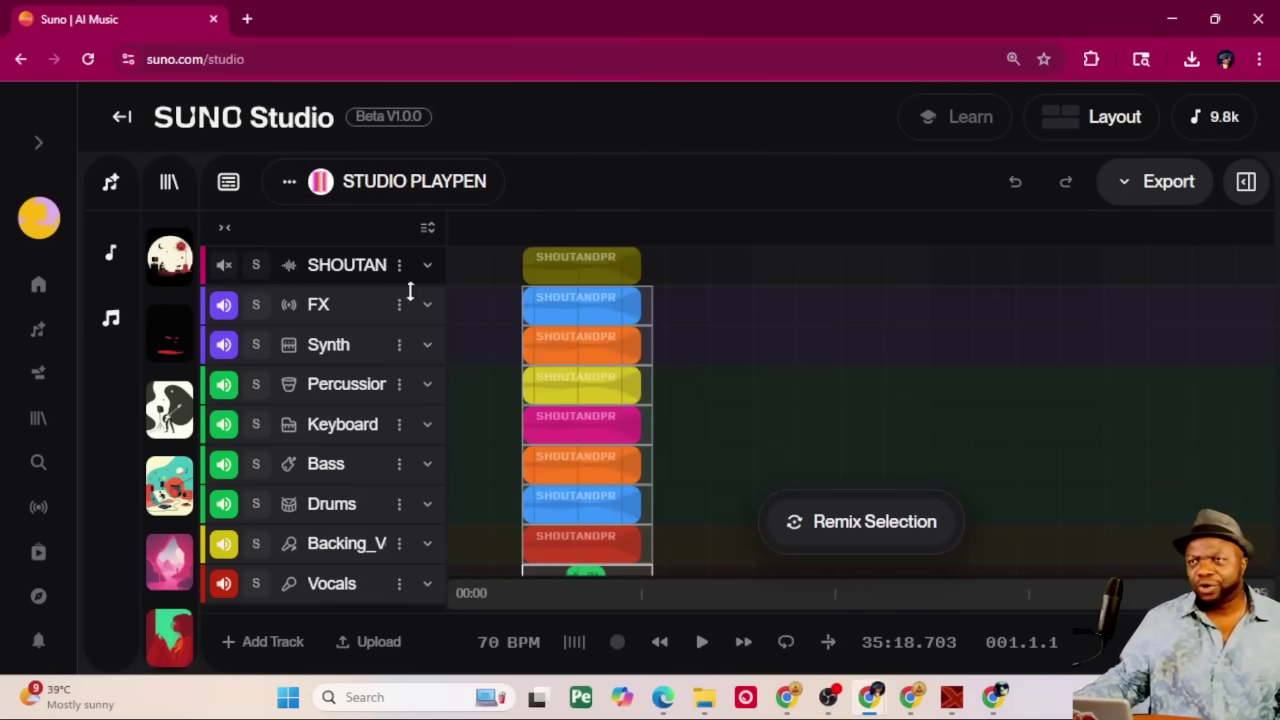
click(288, 181)
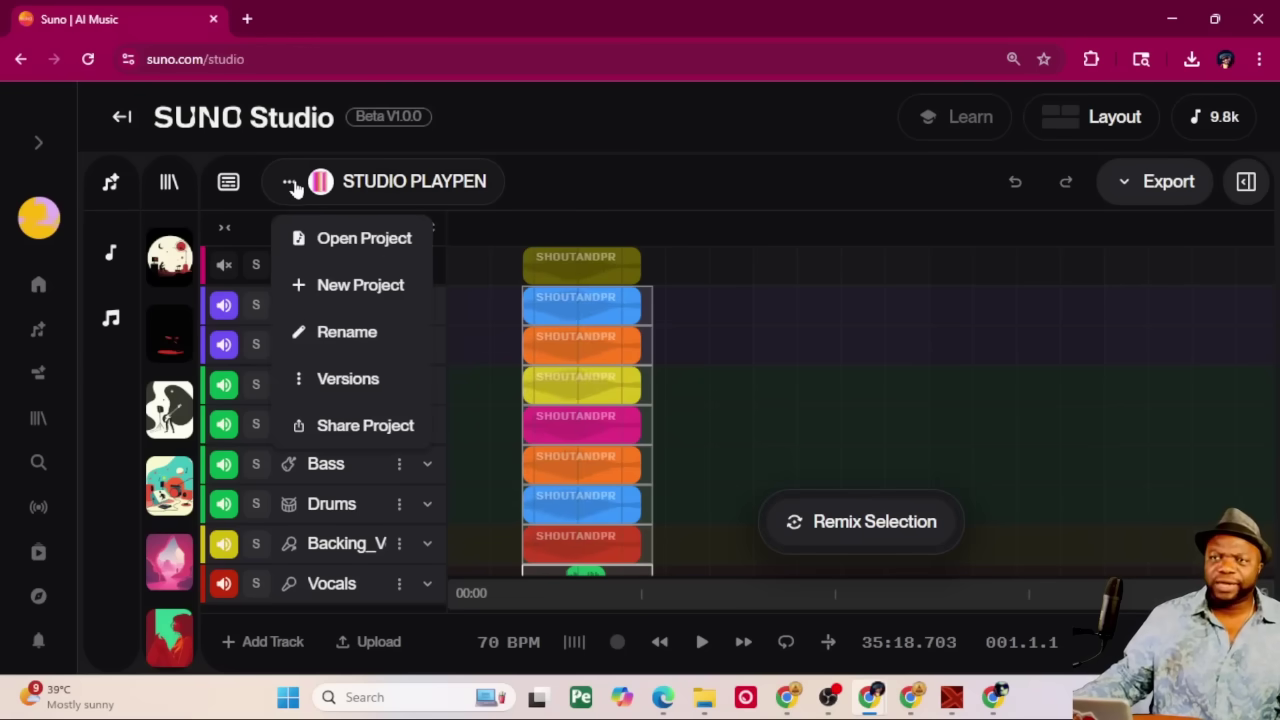
click(350, 286)
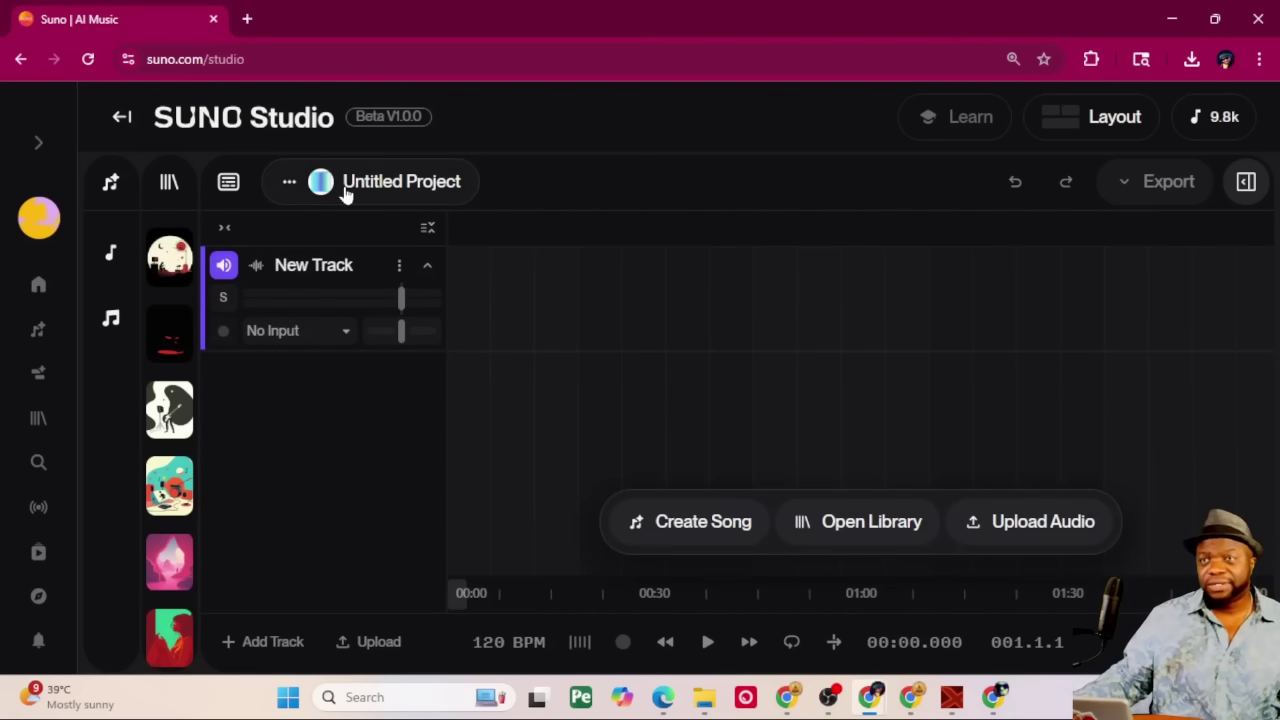
Rename the Untitled Project to 'PLAYPEN! :)' and zoom the page out two steps.
key(ctrl+plus)
key(ctrl+plus)
key(ctrl+plus)
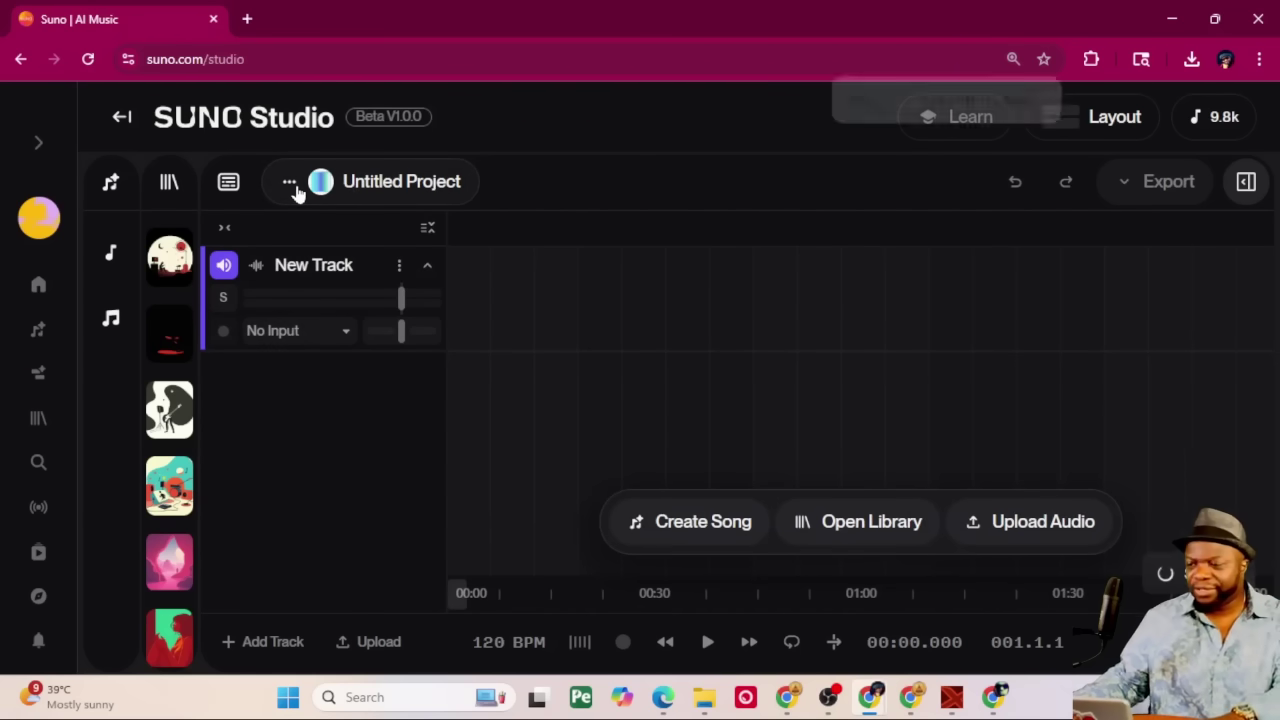
click(404, 222)
click(478, 428)
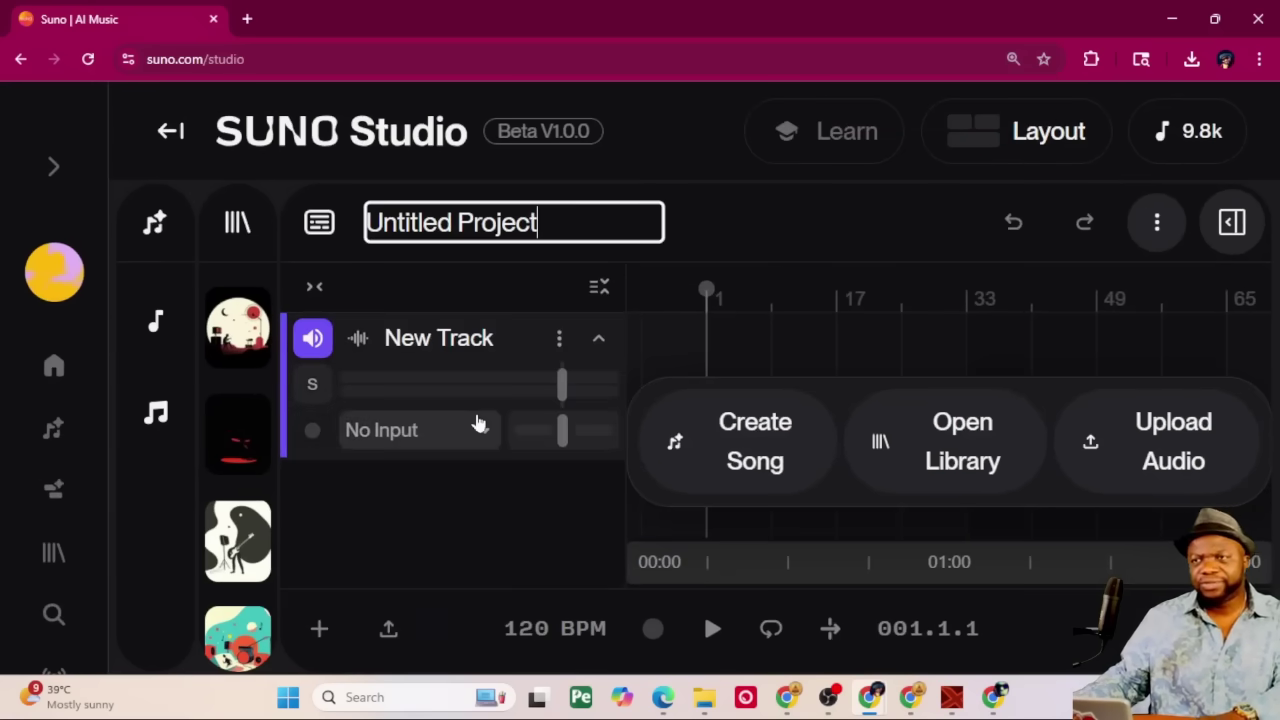
key(ctrl+a)
text(P)
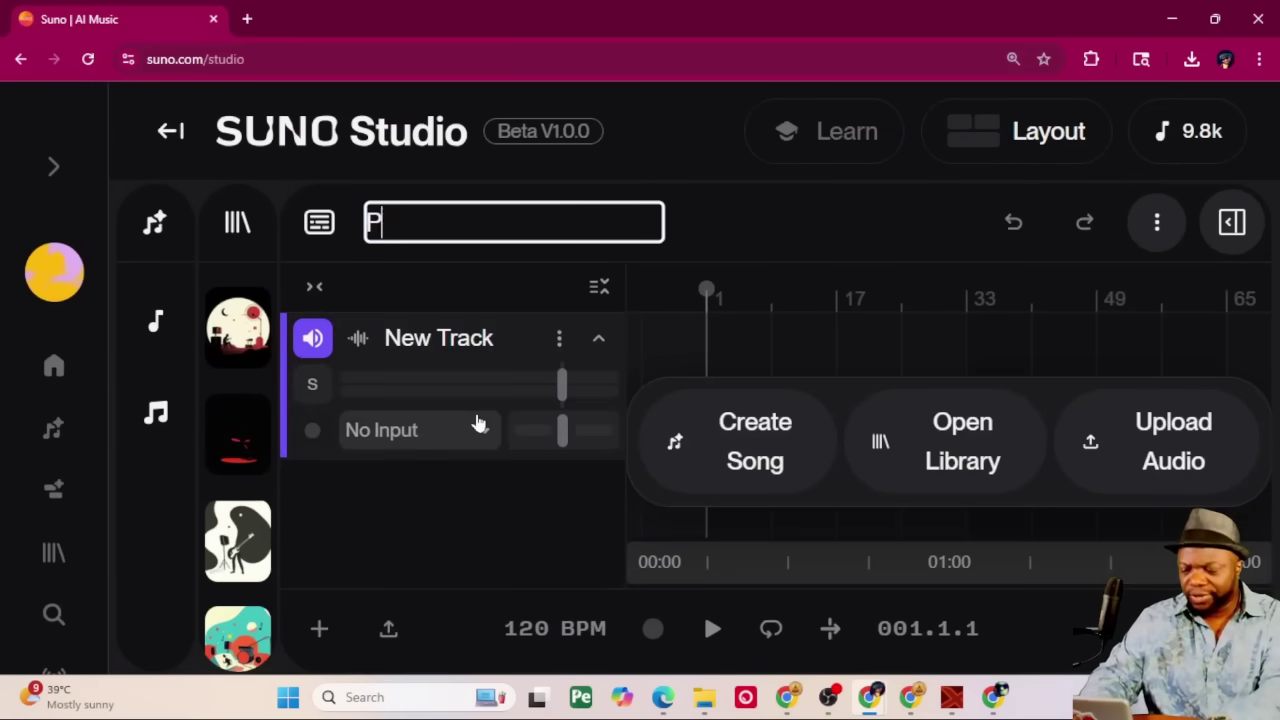
text(LAYPEN)
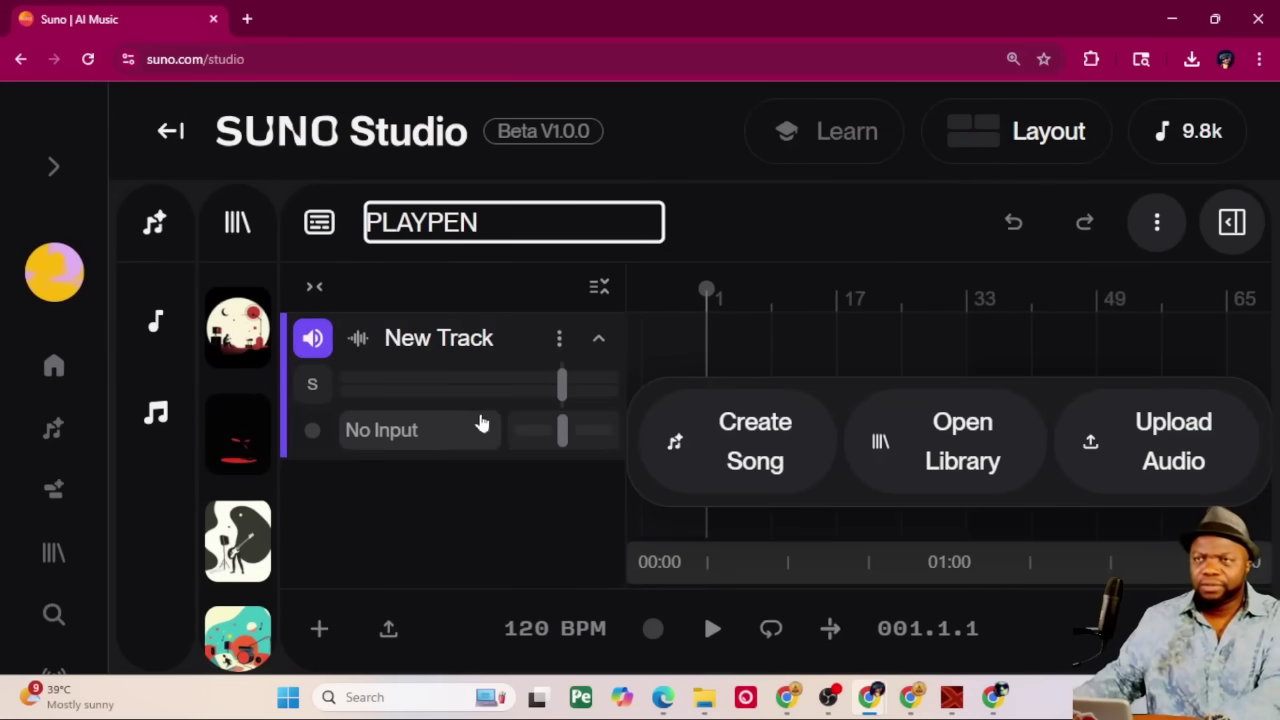
text(! :))
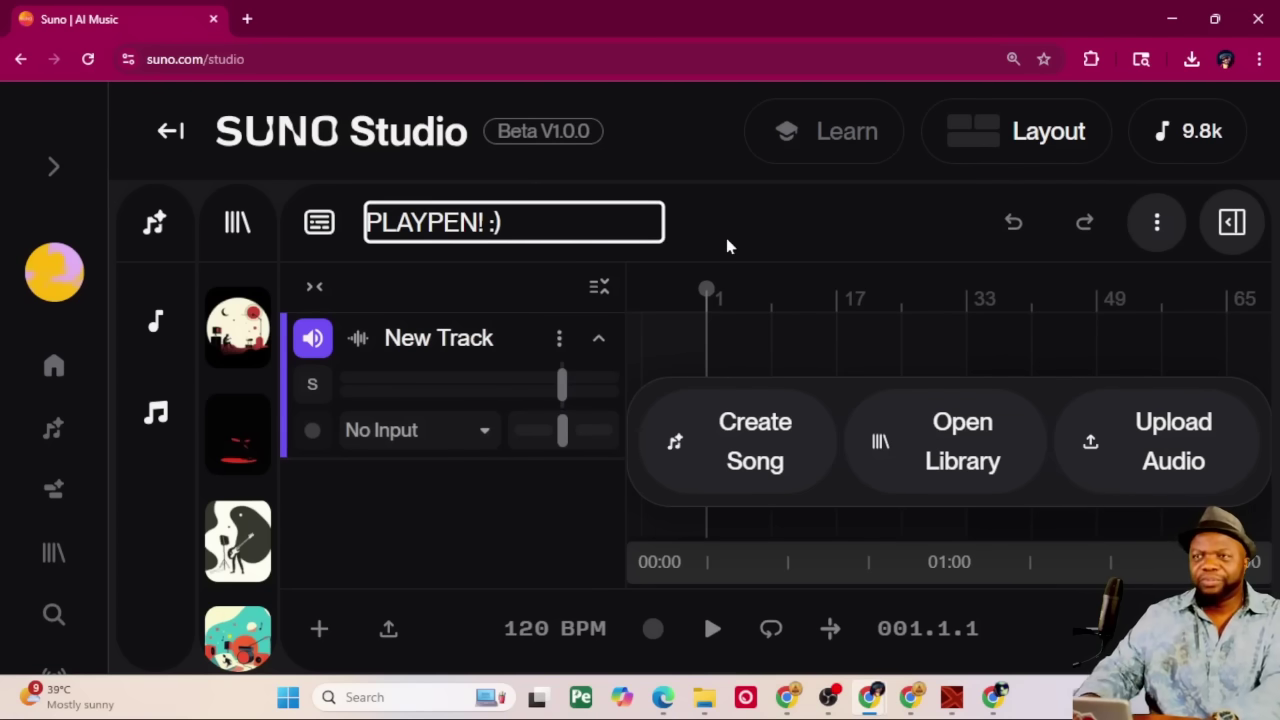
key(Return)
key(ctrl+minus)
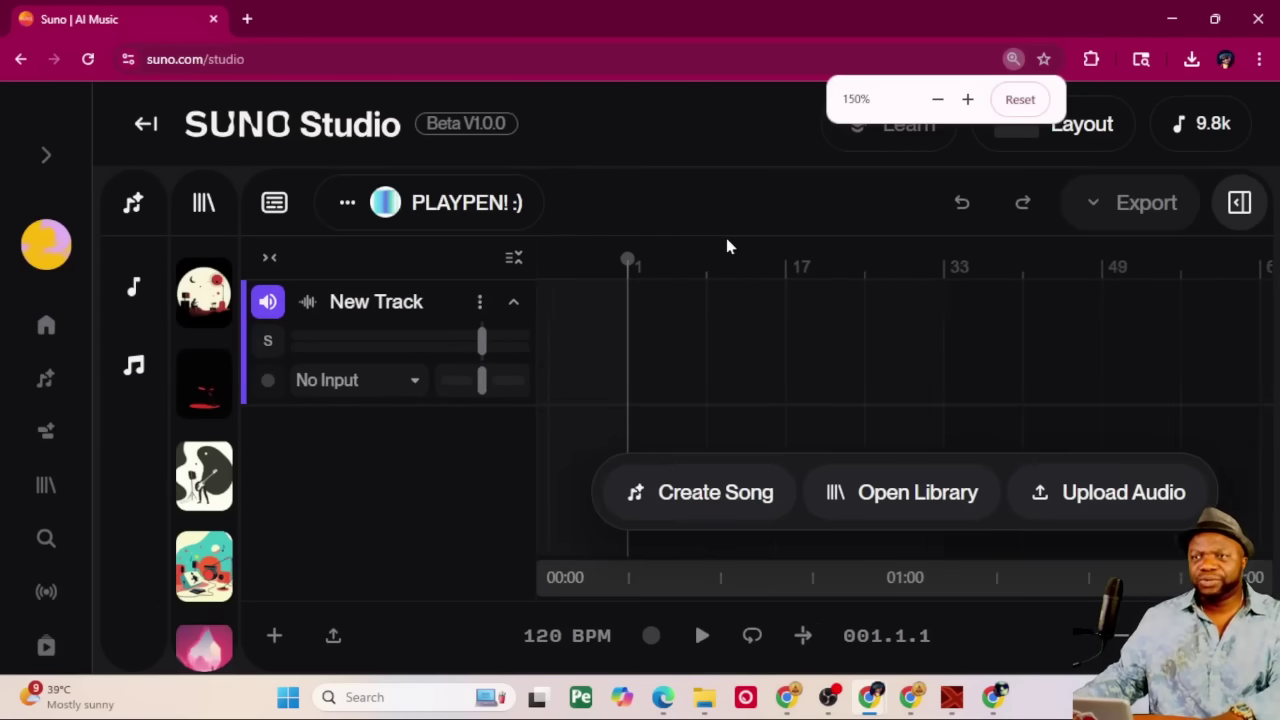
key(ctrl+minus)
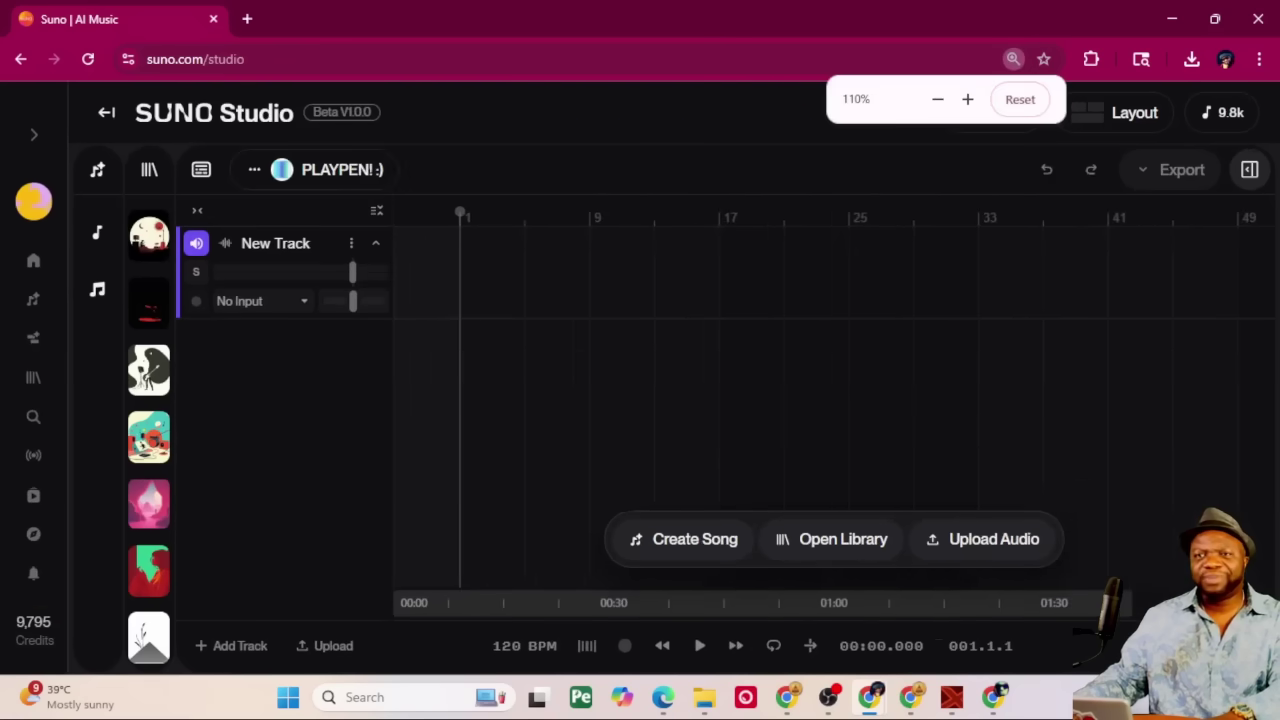
Preview SPIRAL (Cover) THE REAL VERSION 5 from the workspace library and drag it onto the timeline.
click(148, 172)
scroll(343, 450, down, 10)
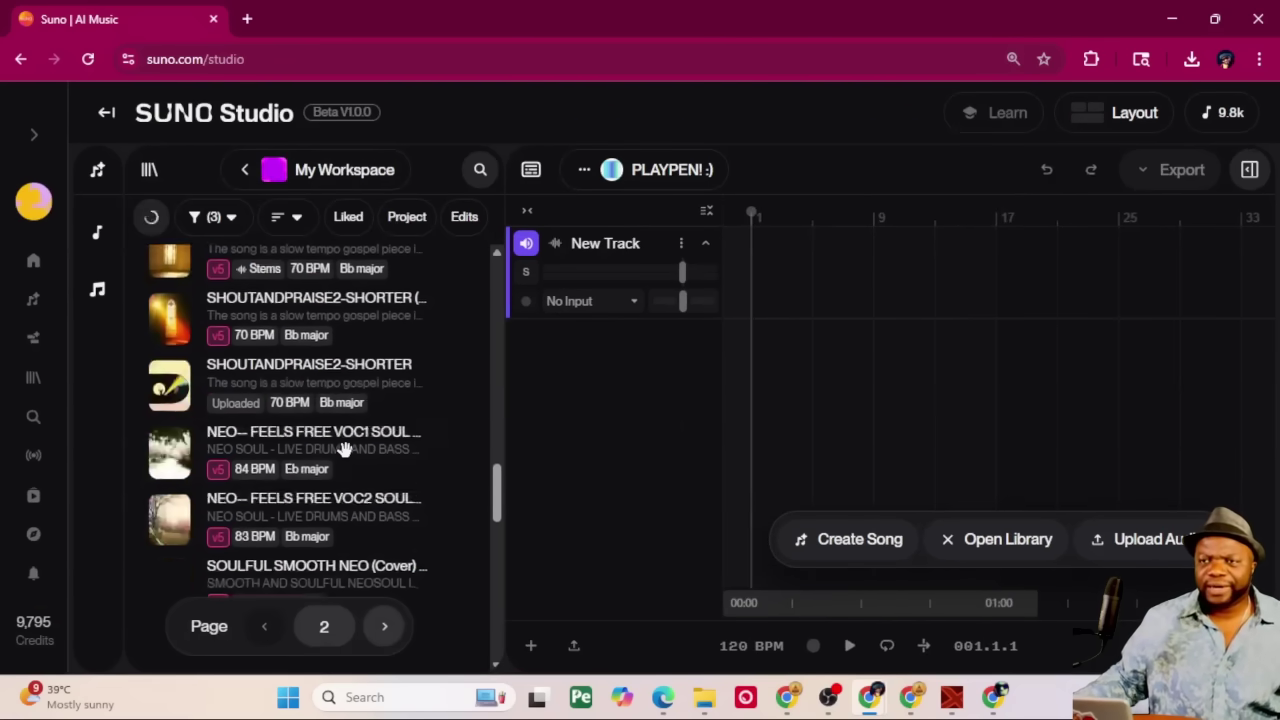
scroll(343, 450, down, 10)
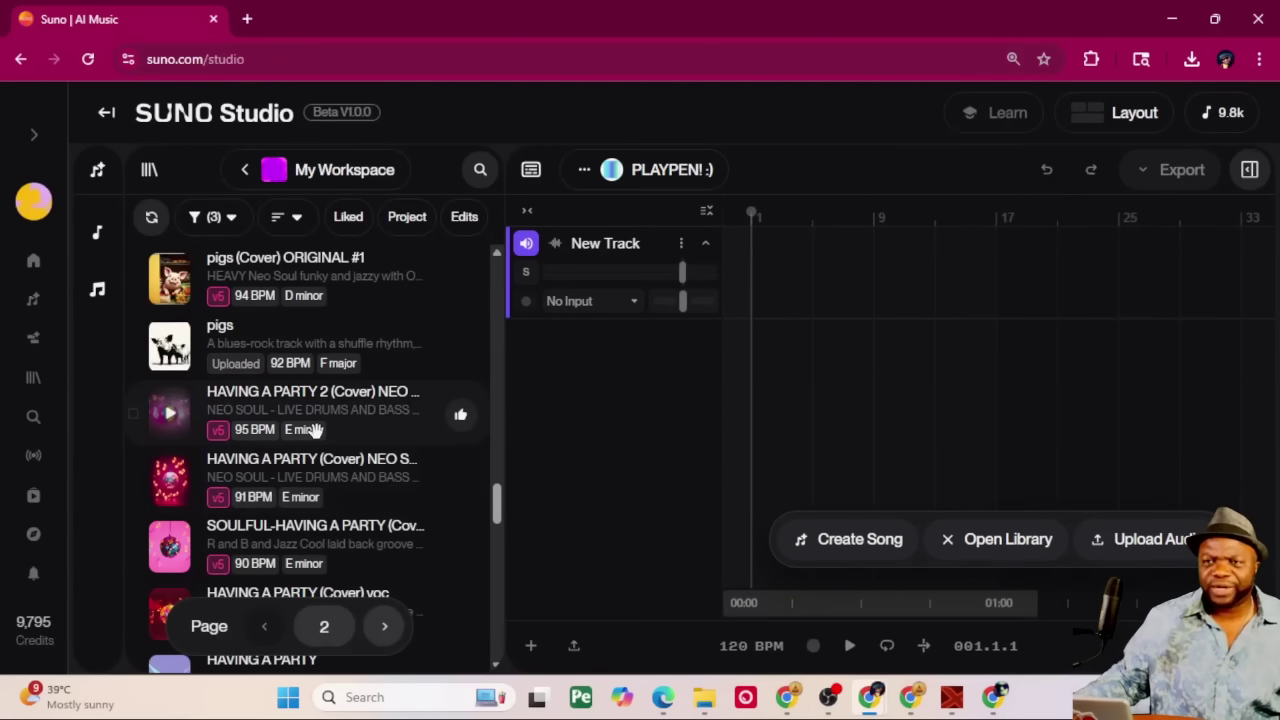
scroll(314, 429, down, 15)
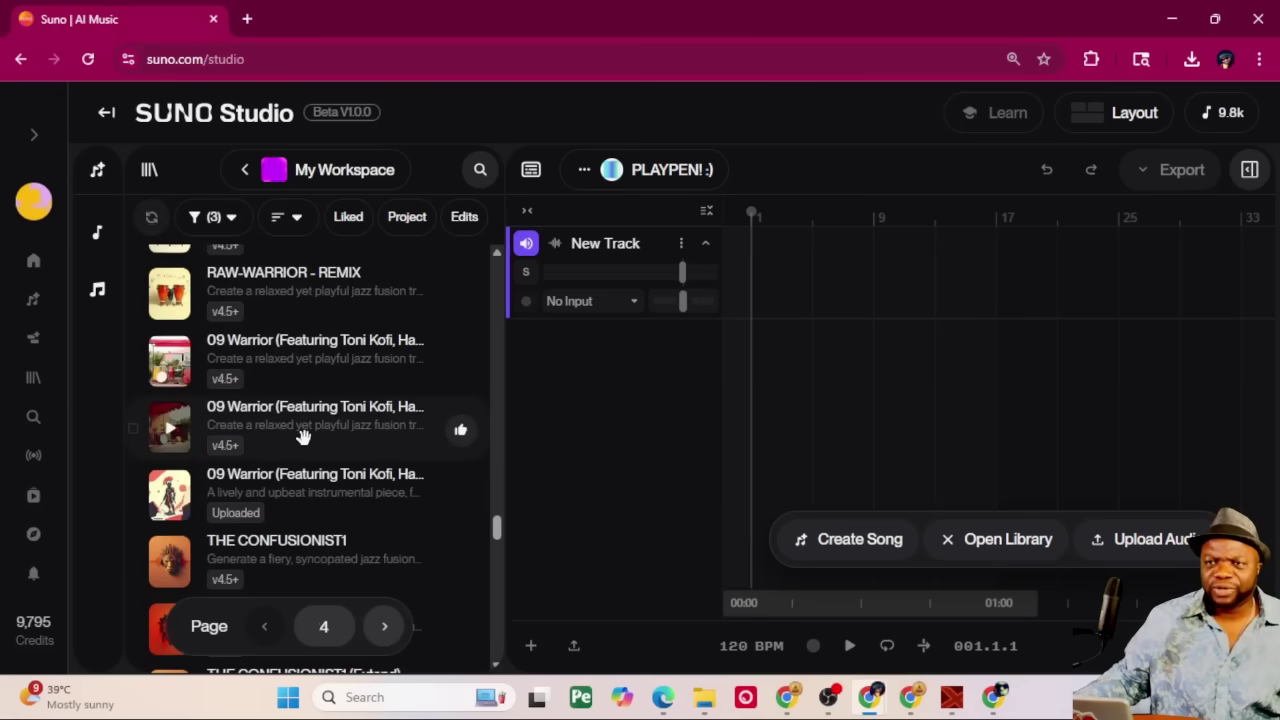
scroll(290, 440, up, 5)
click(170, 372)
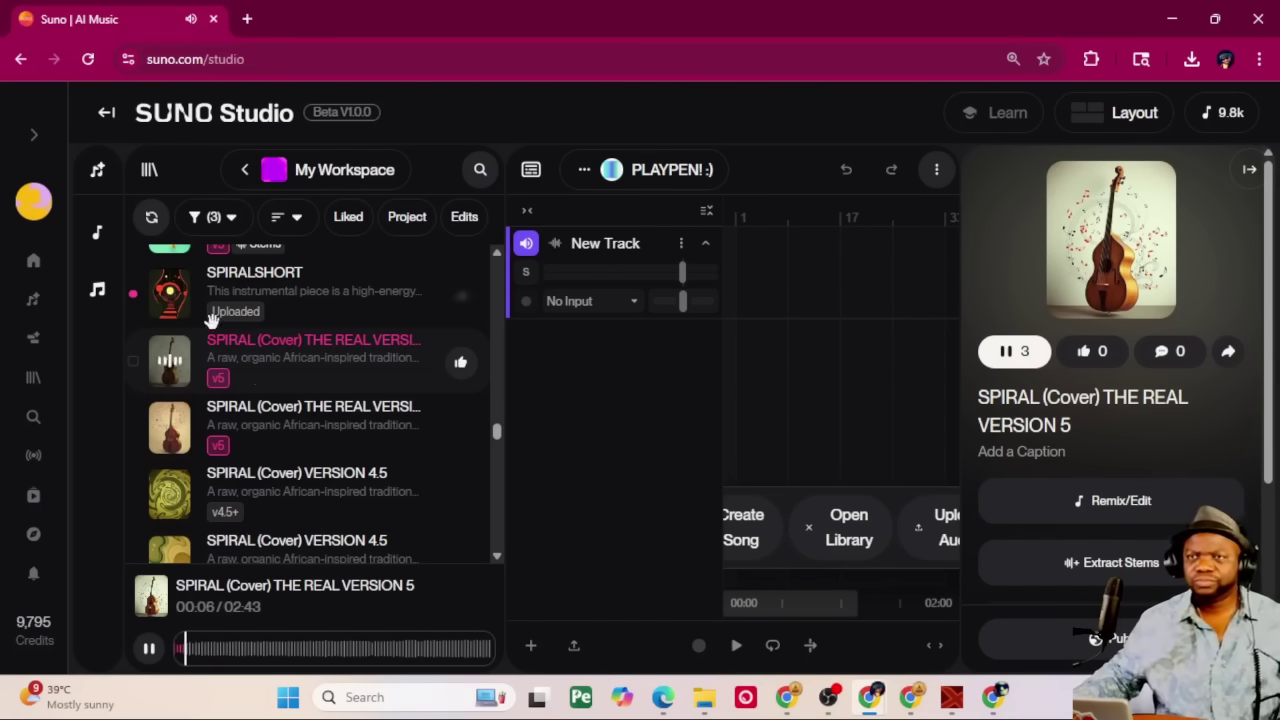
click(171, 374)
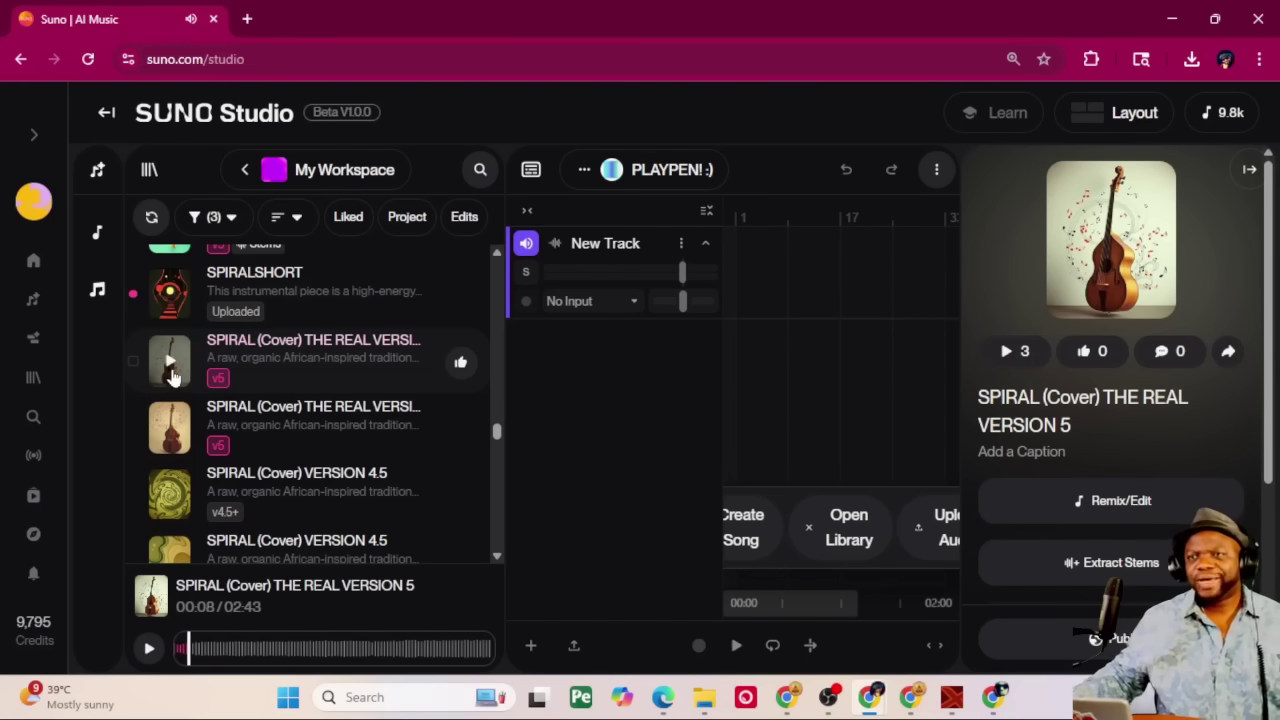
drag(251, 358, 792, 330)
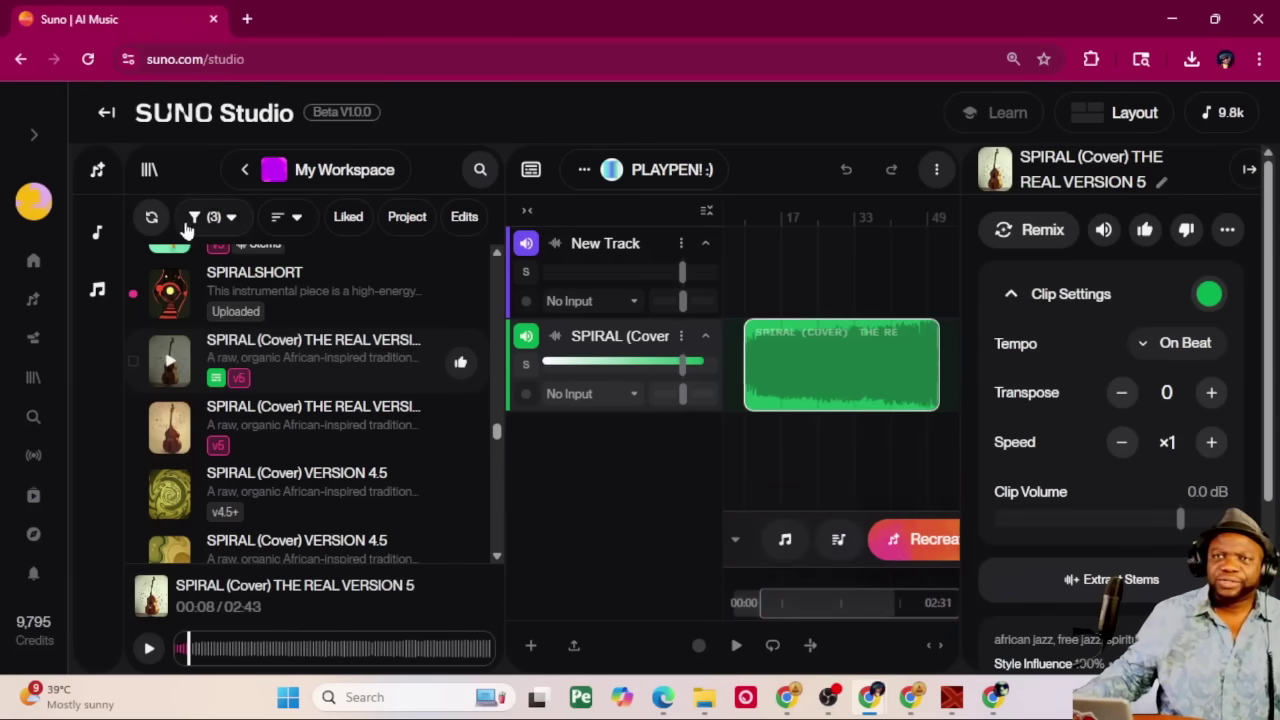
Collapse the workspace library to widen the timeline.
click(149, 172)
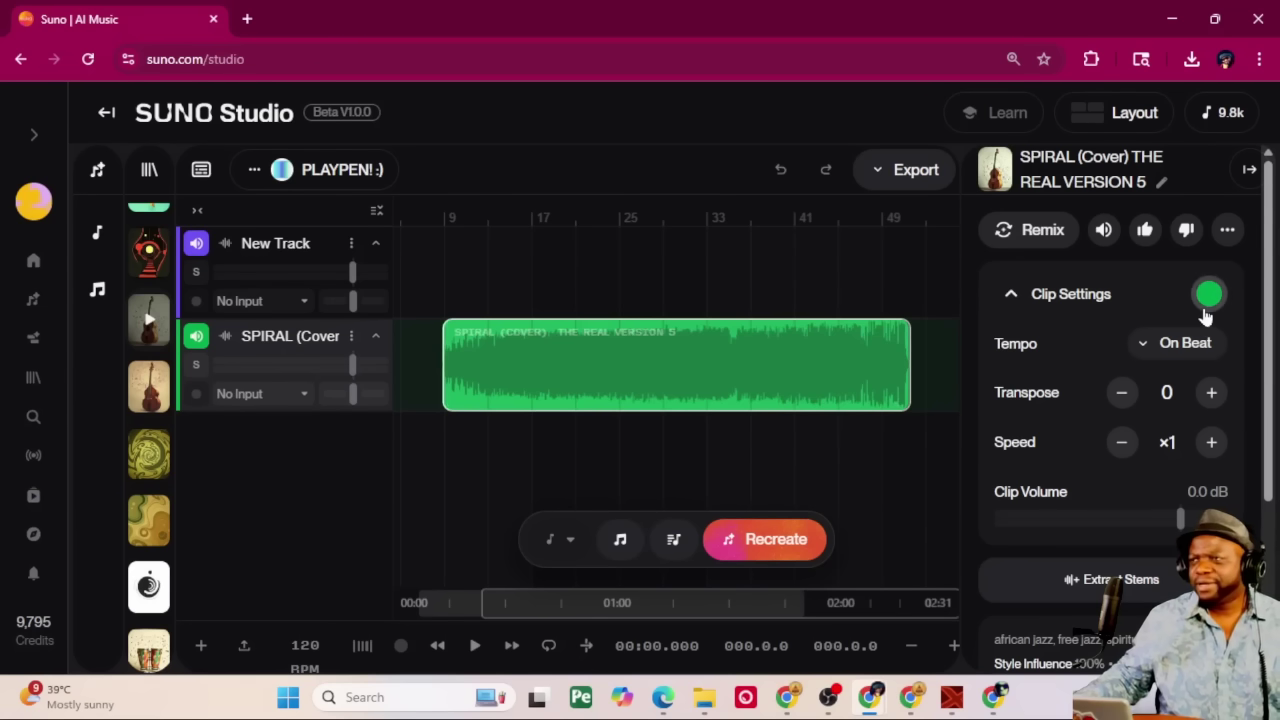
Try pink, green and olive-yellow swatches on the SPIRAL clip, settling on purple.
click(1209, 296)
click(1201, 344)
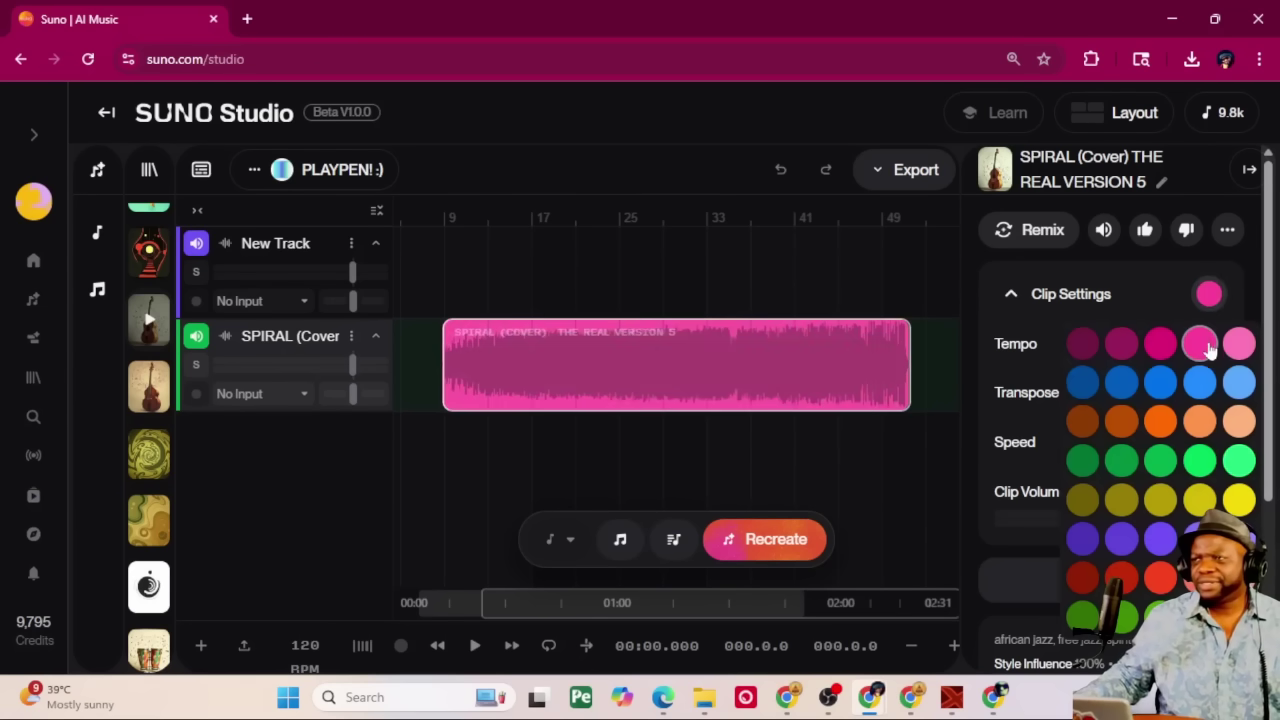
click(1239, 421)
click(1160, 421)
click(1160, 460)
click(1121, 499)
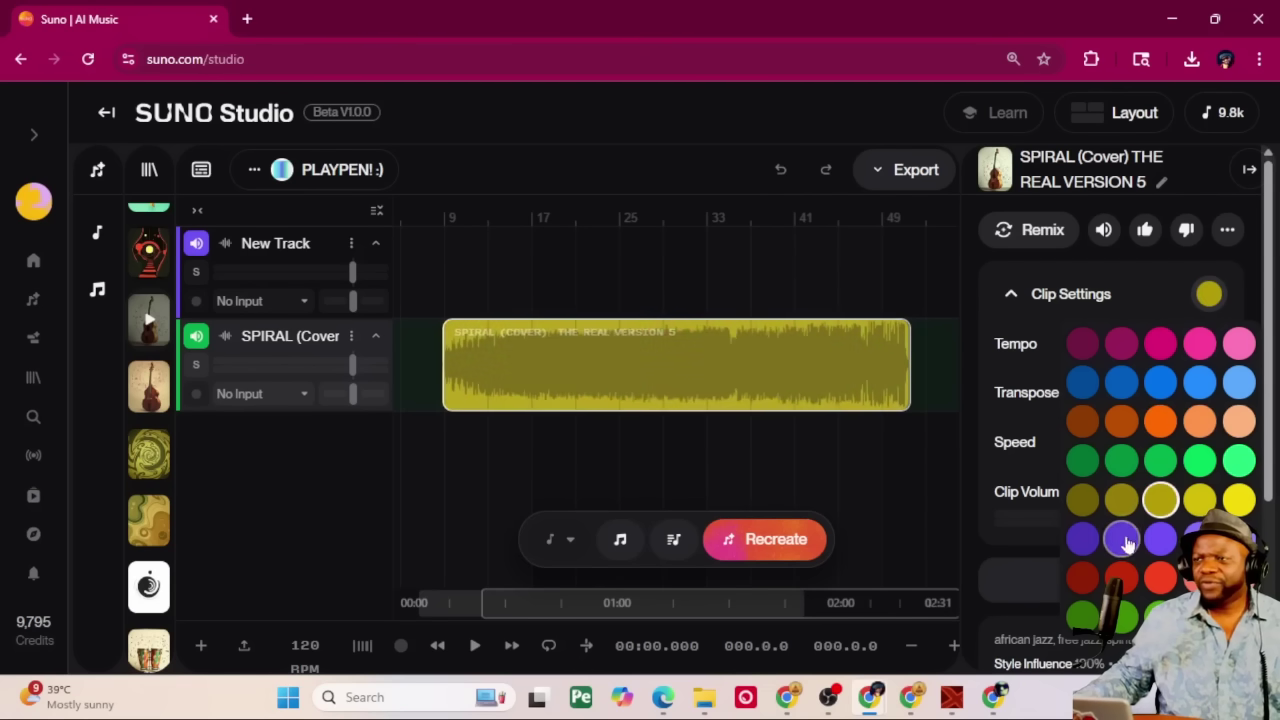
click(1121, 539)
click(1160, 539)
click(1147, 278)
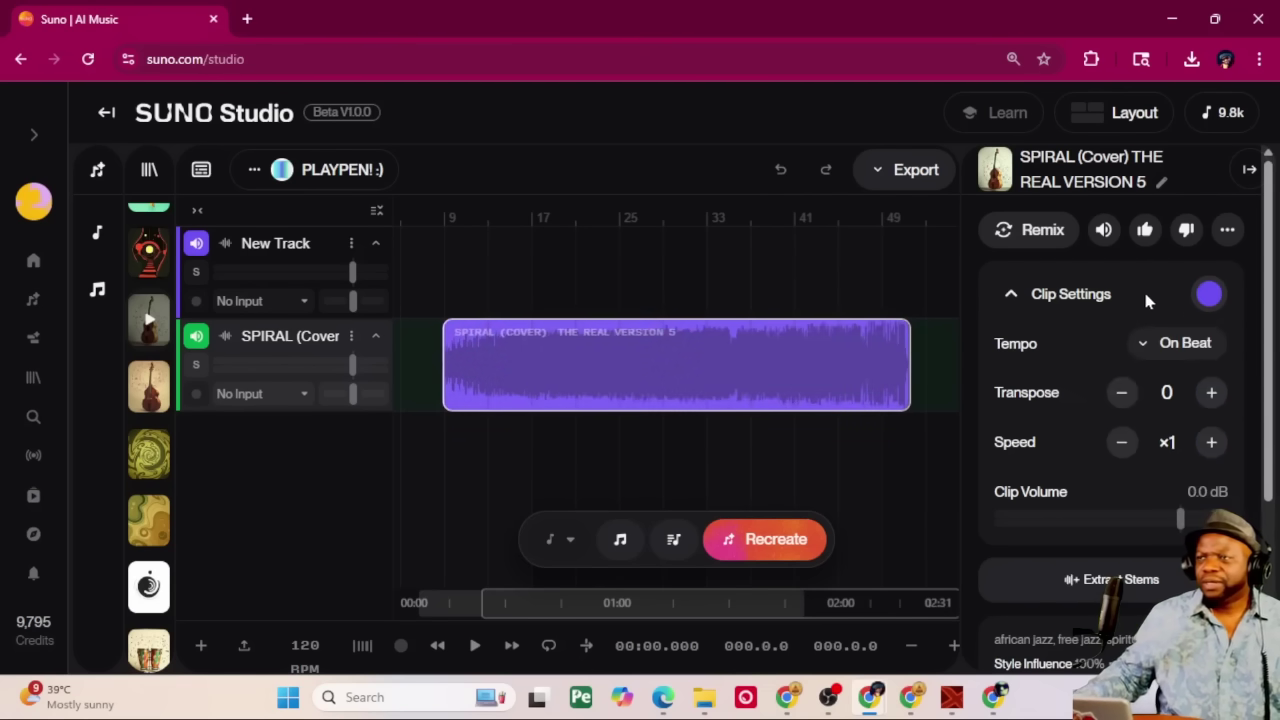
Play the project twice, then set the SPIRAL clip's tempo to Original instead of On Beat.
click(474, 646)
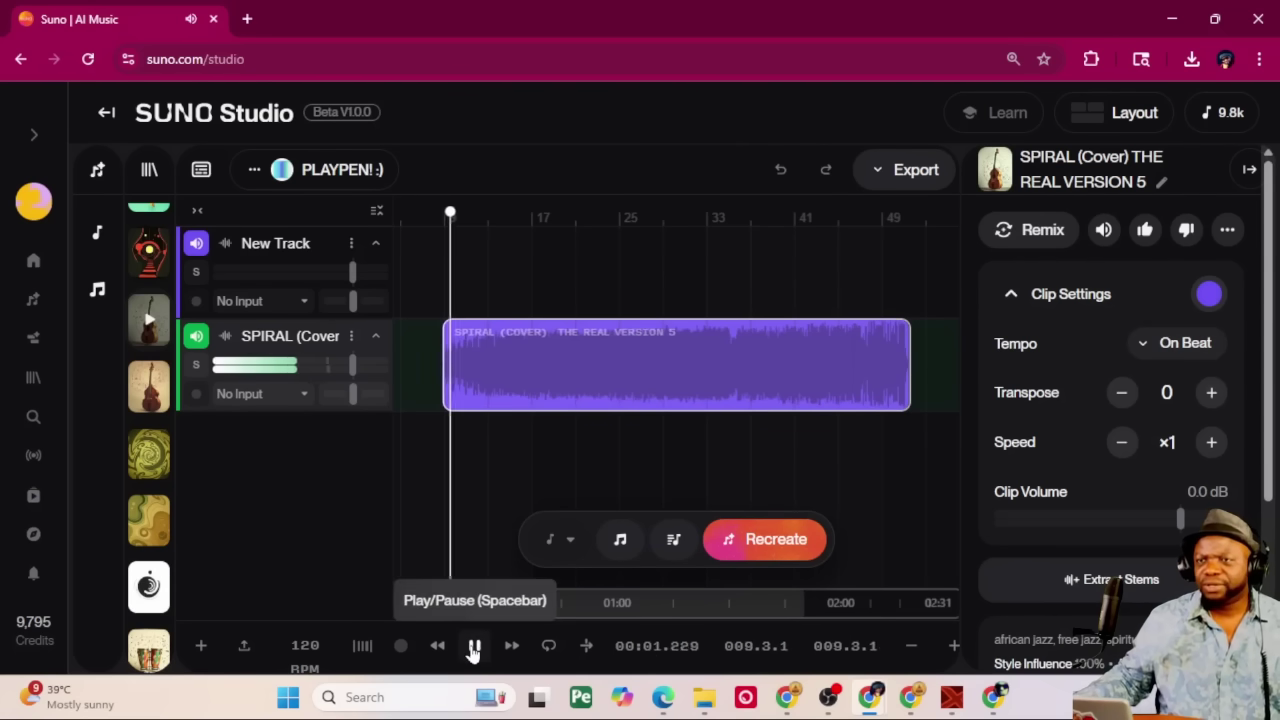
click(474, 647)
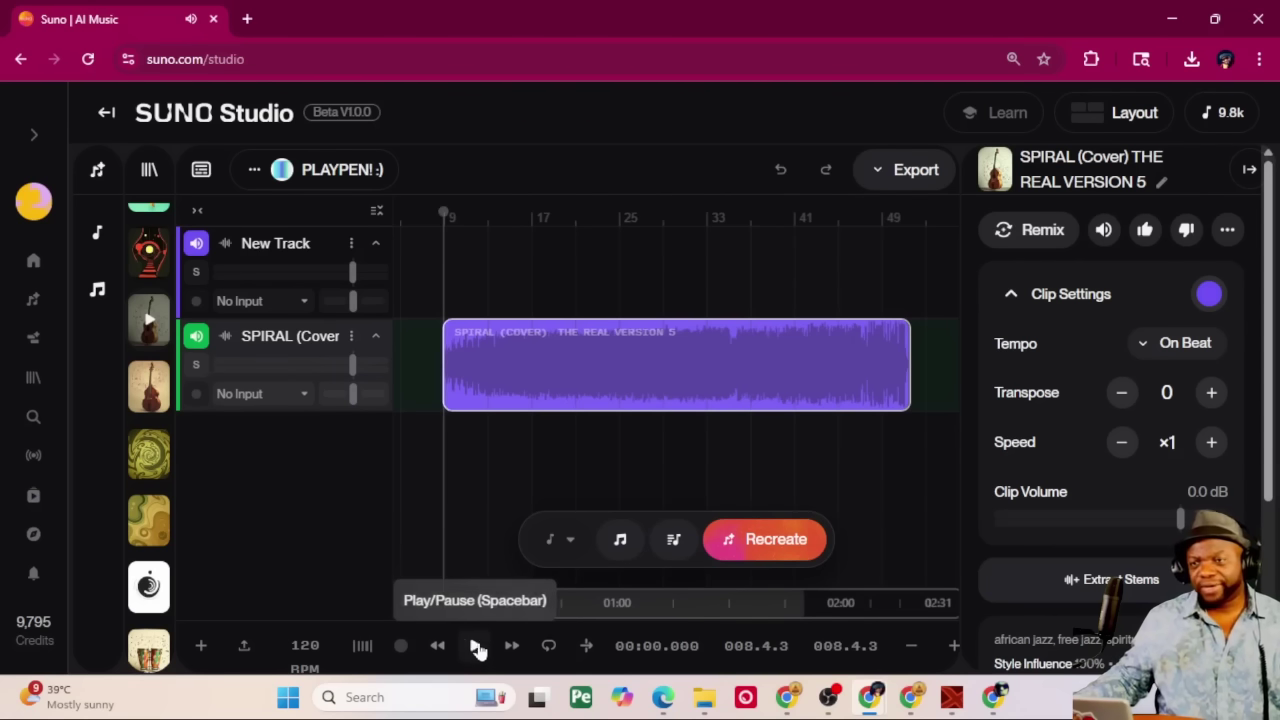
click(476, 647)
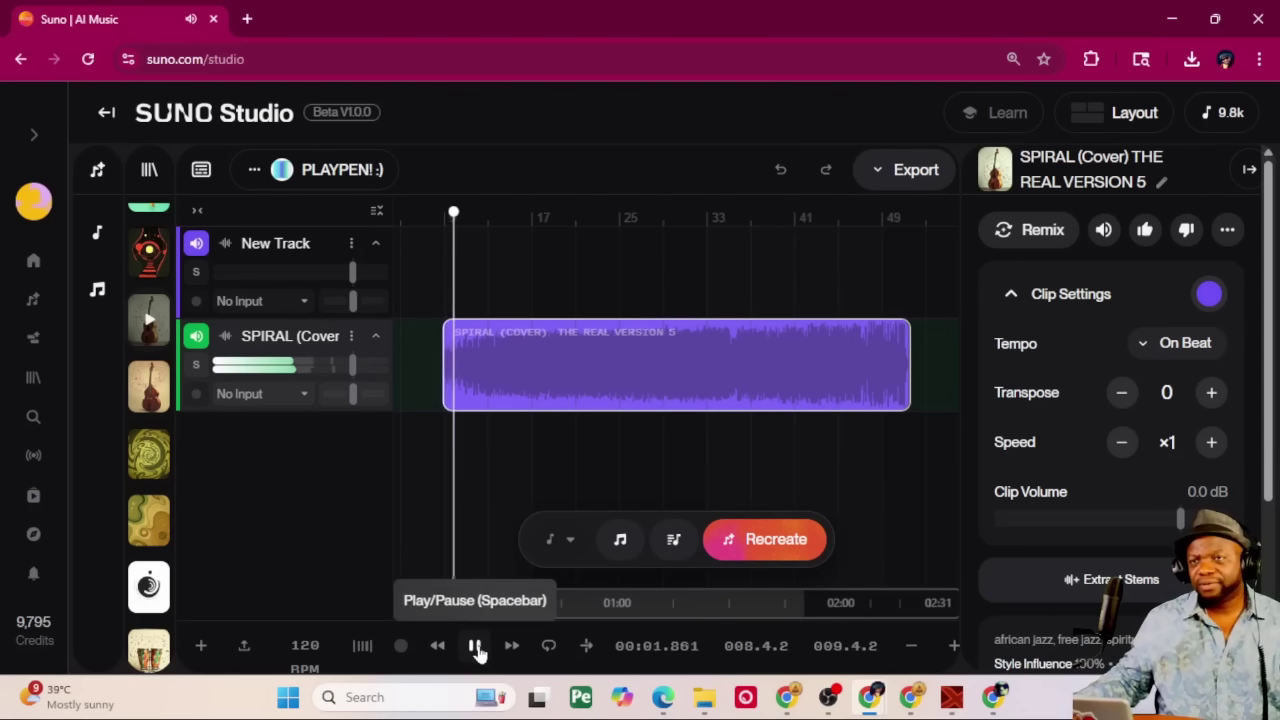
click(476, 647)
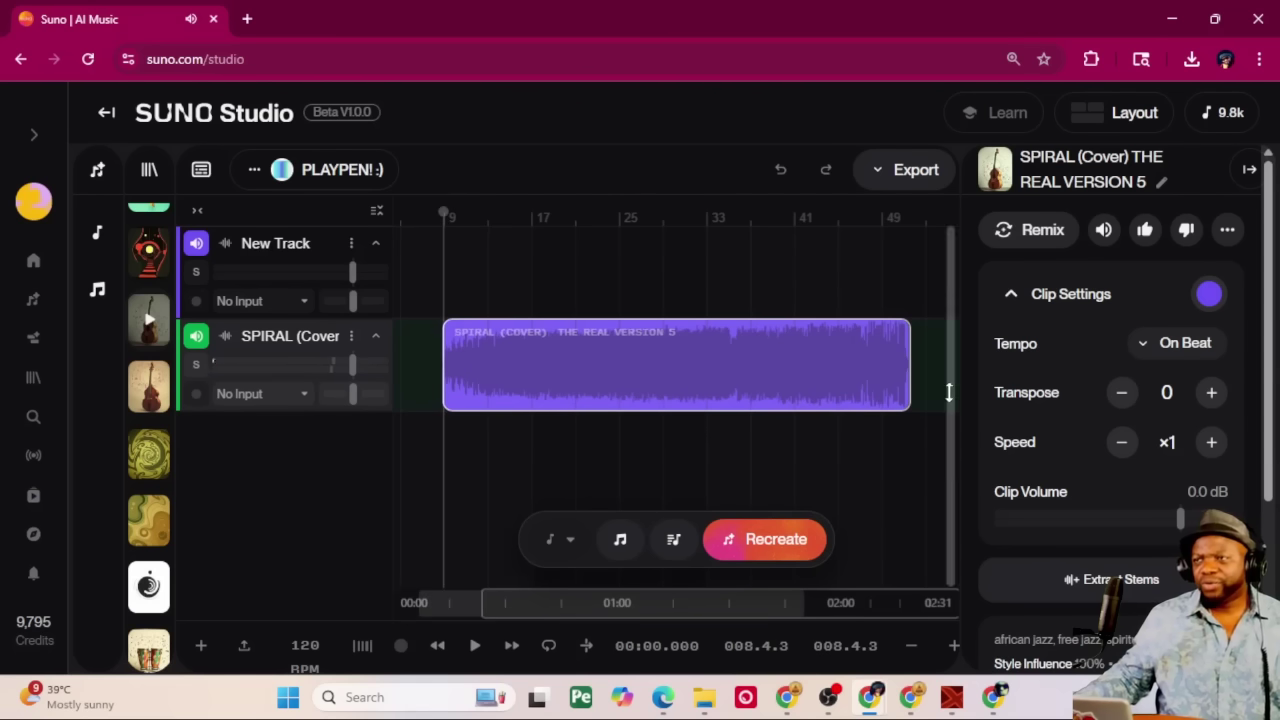
click(1185, 350)
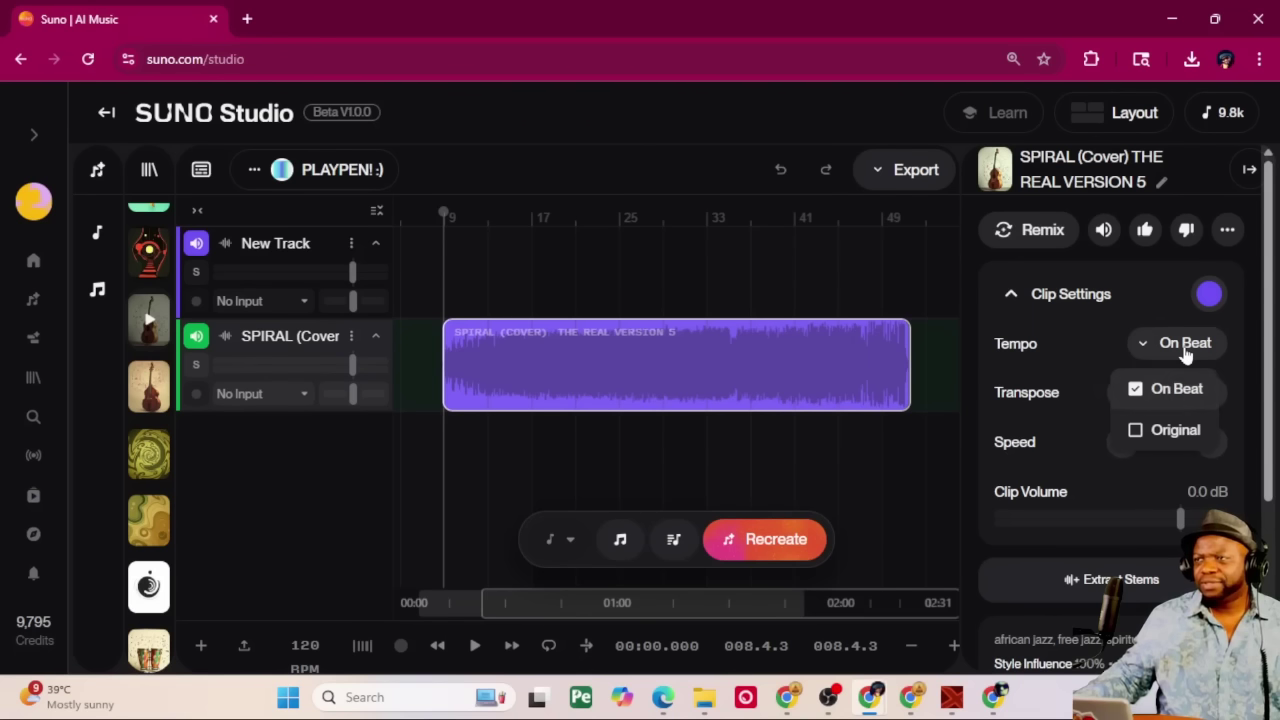
click(1136, 432)
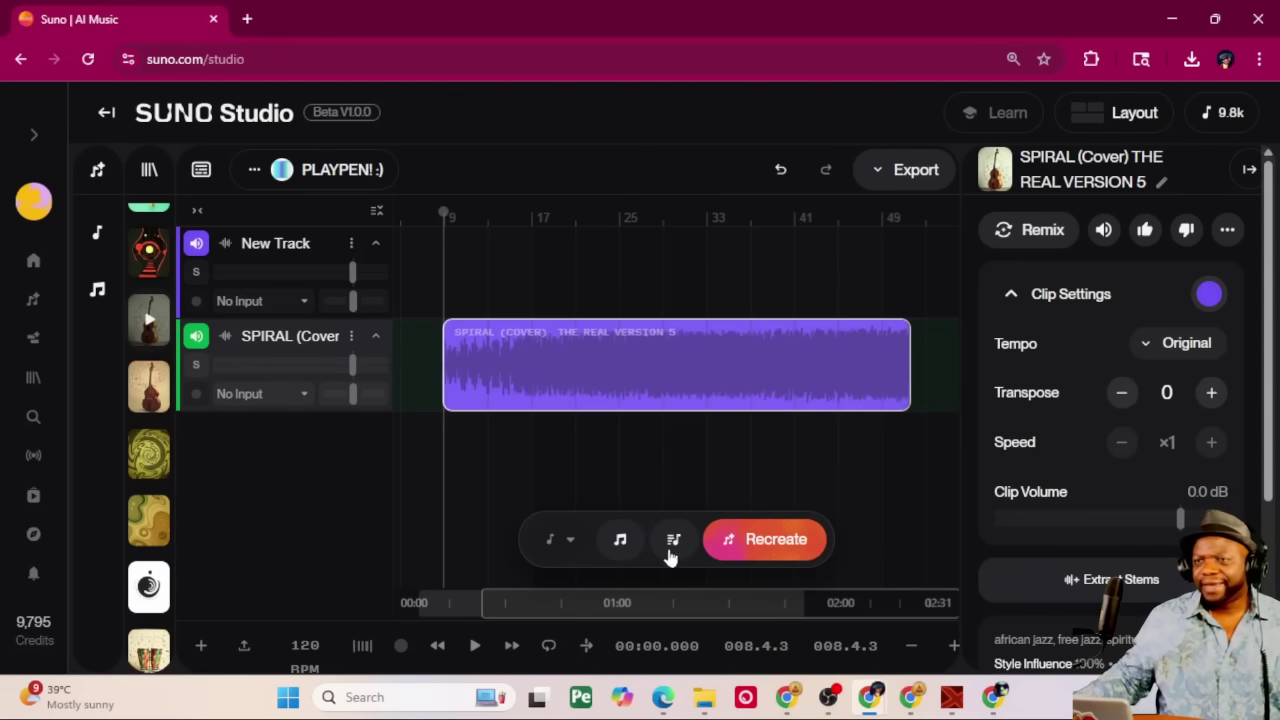
click(439, 648)
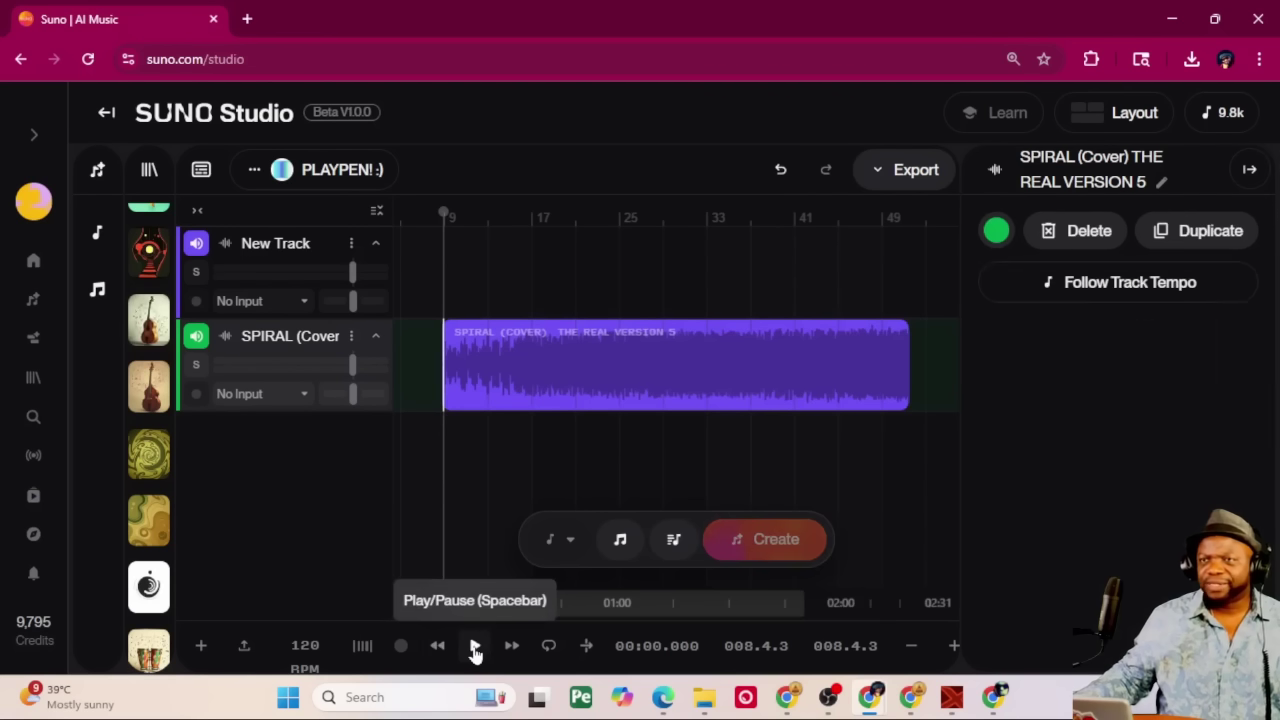
click(475, 648)
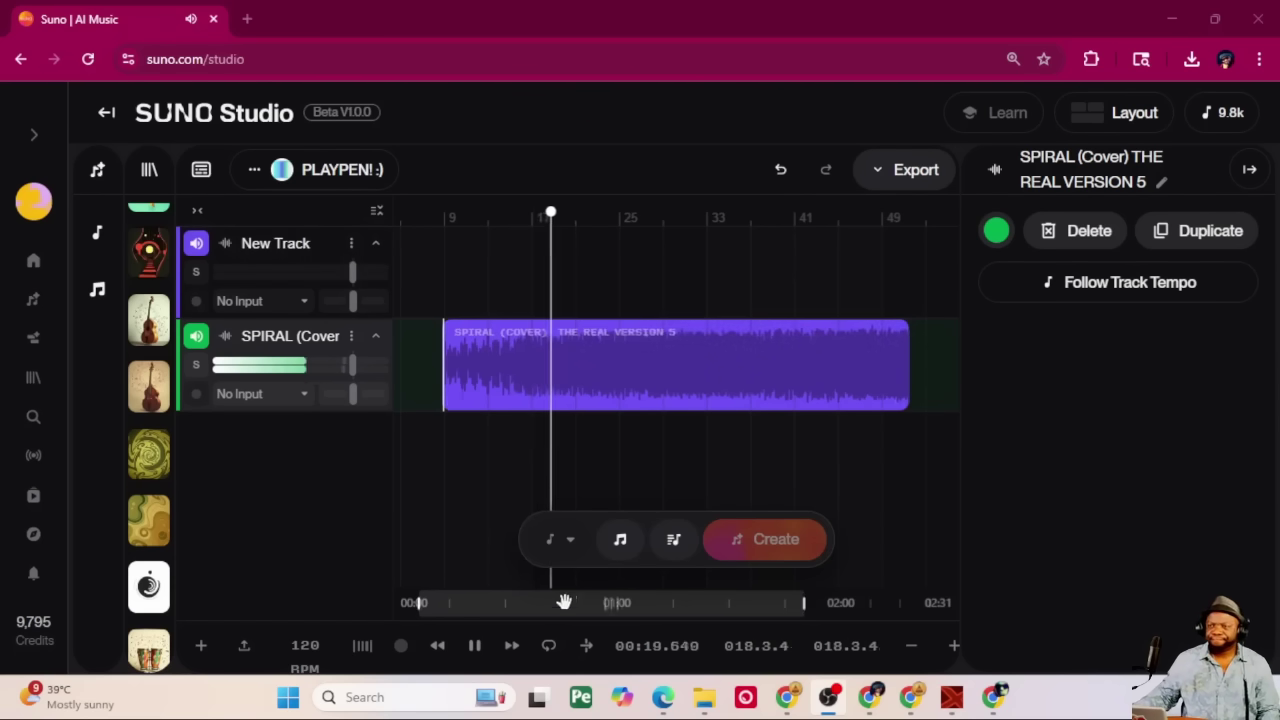
click(475, 647)
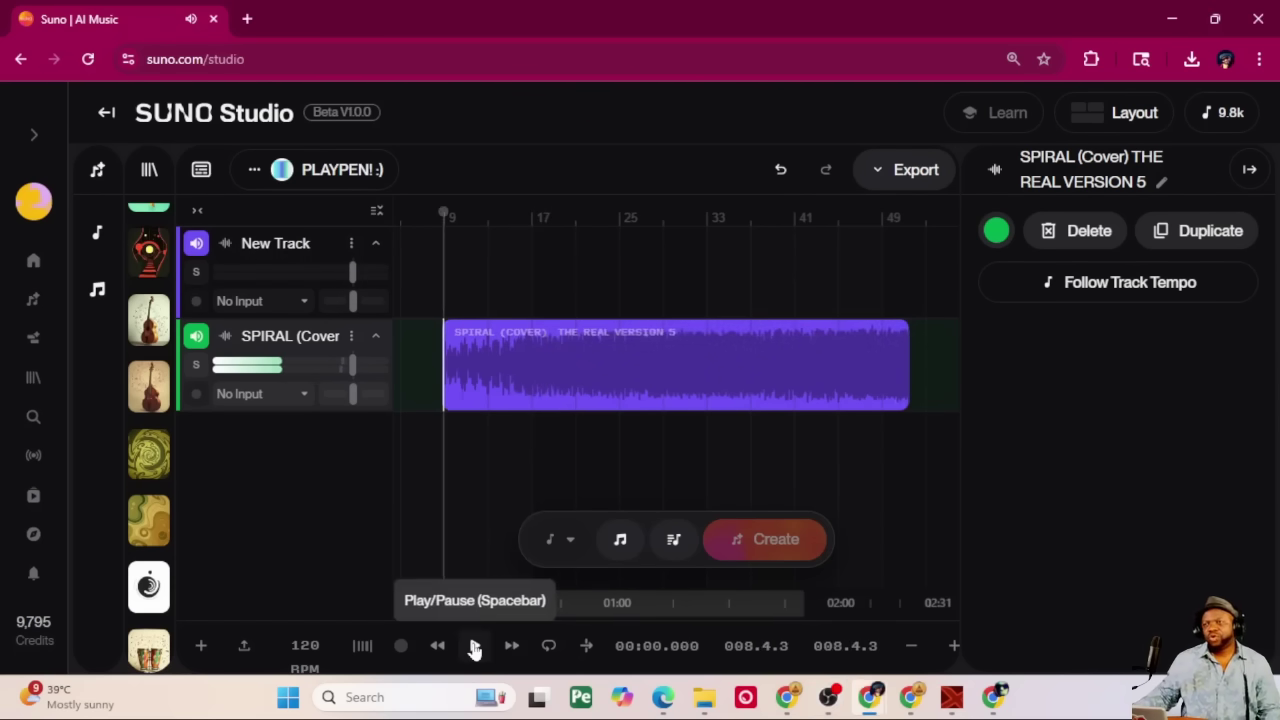
click(588, 333)
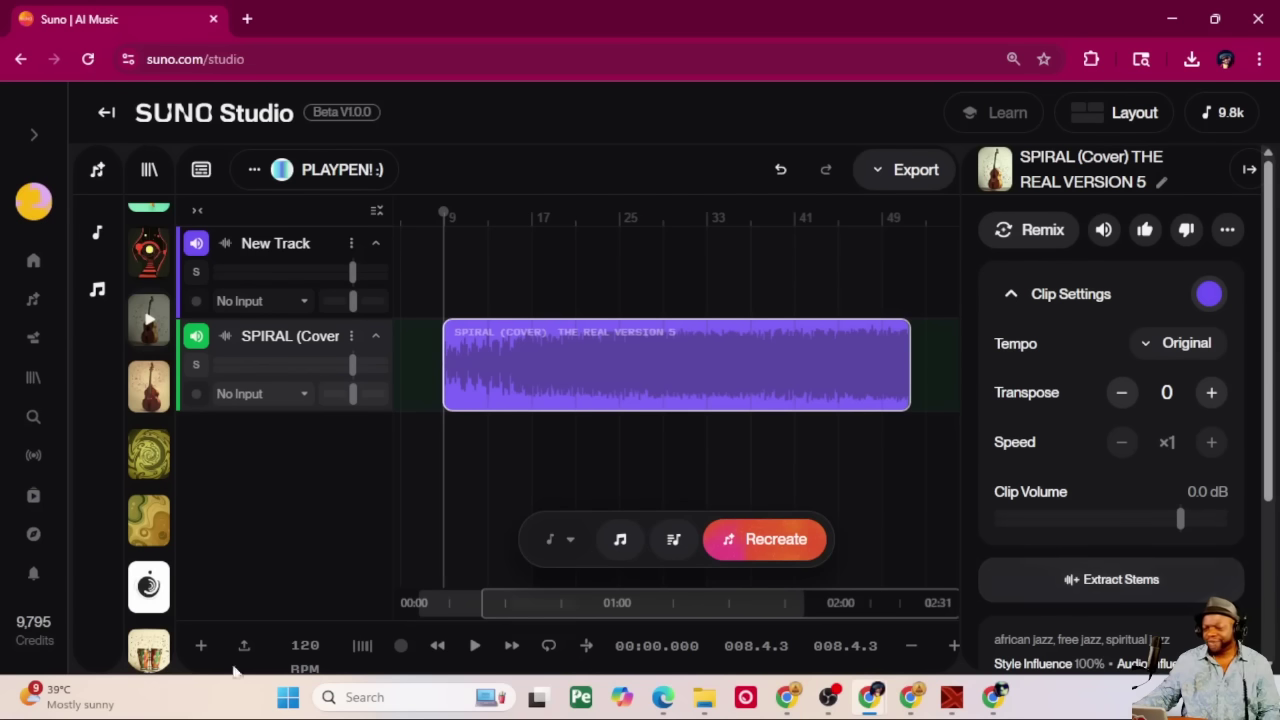
click(828, 697)
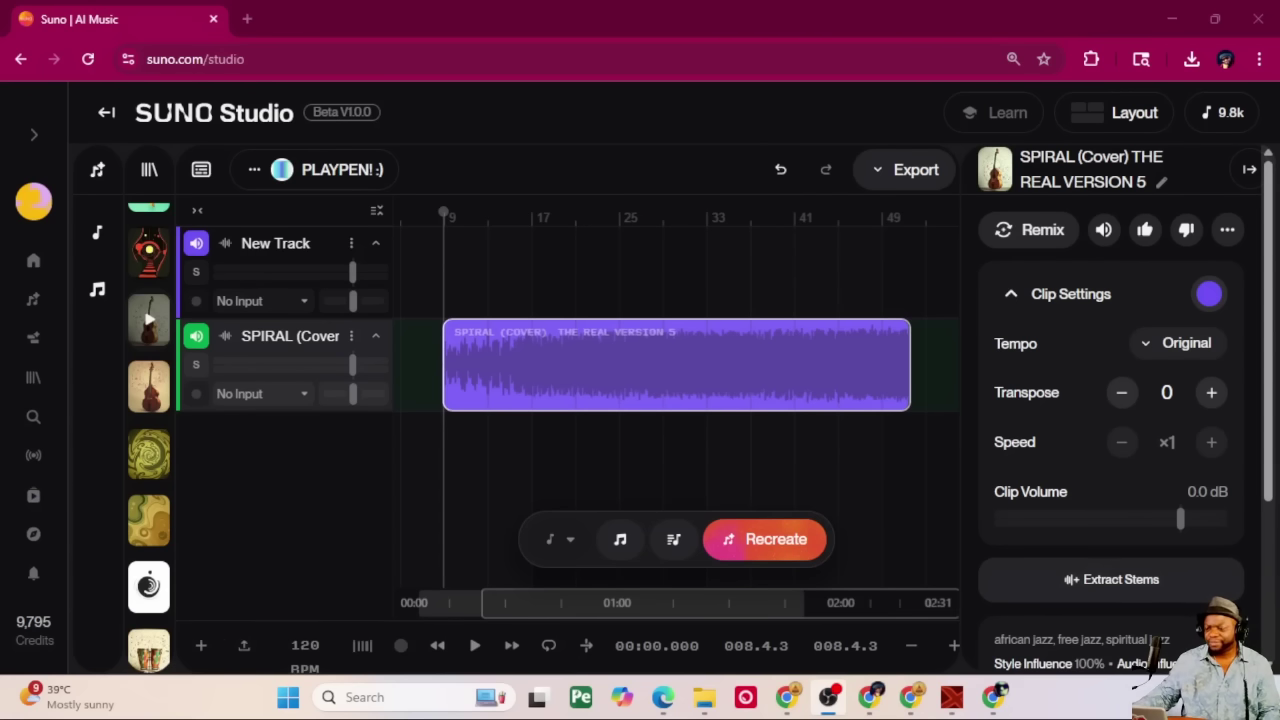
Extract All Detected Stems from the SPIRAL clip and review the Stems list.
click(1110, 582)
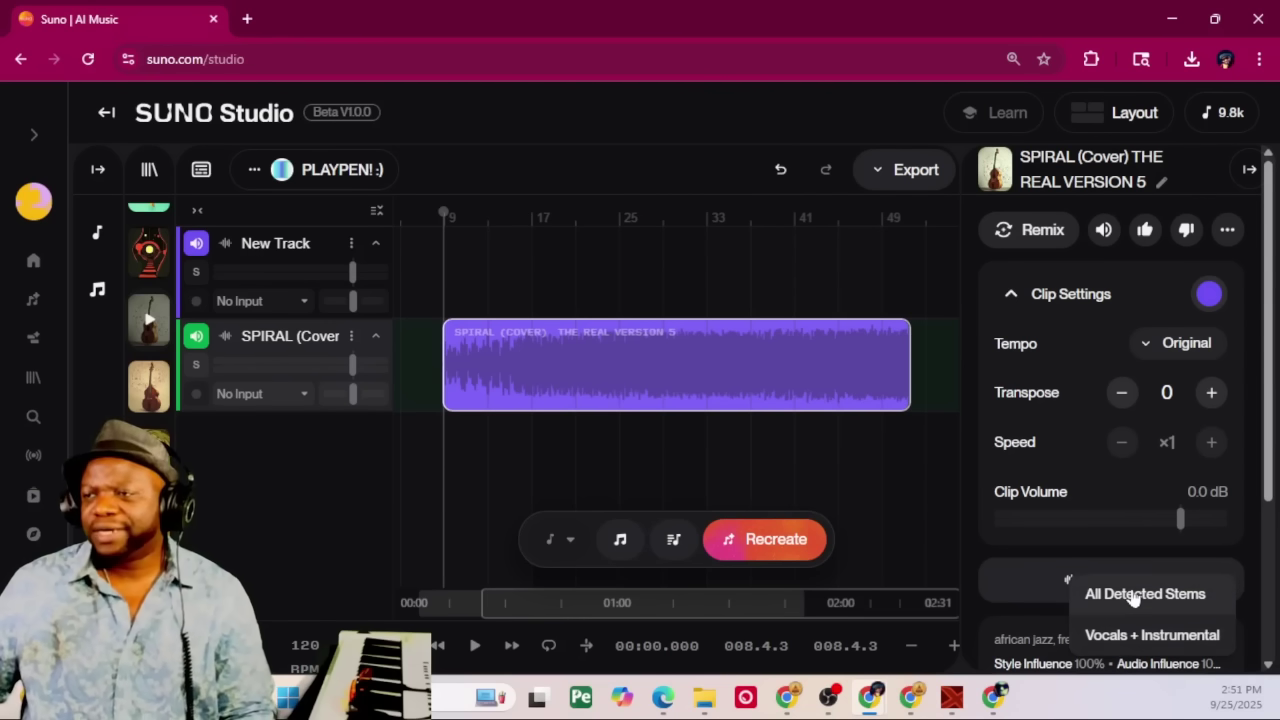
click(1133, 596)
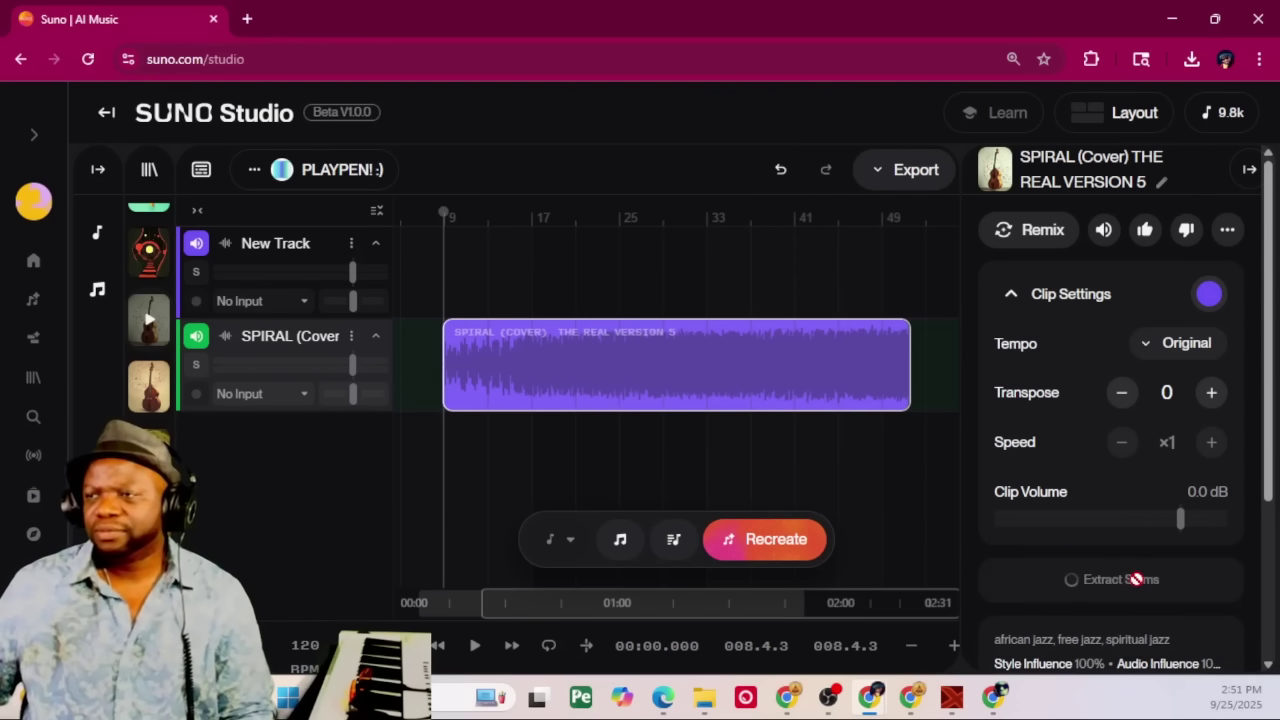
scroll(1127, 474, down, 3)
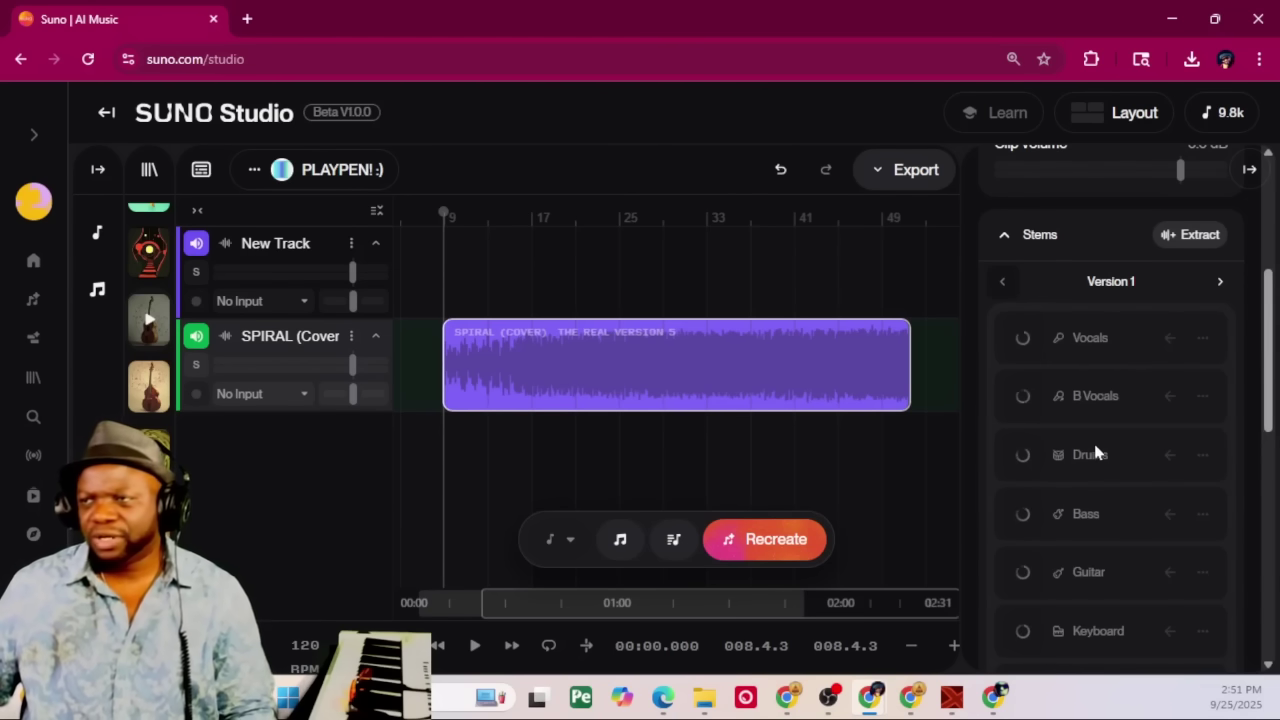
scroll(1104, 541, down, 5)
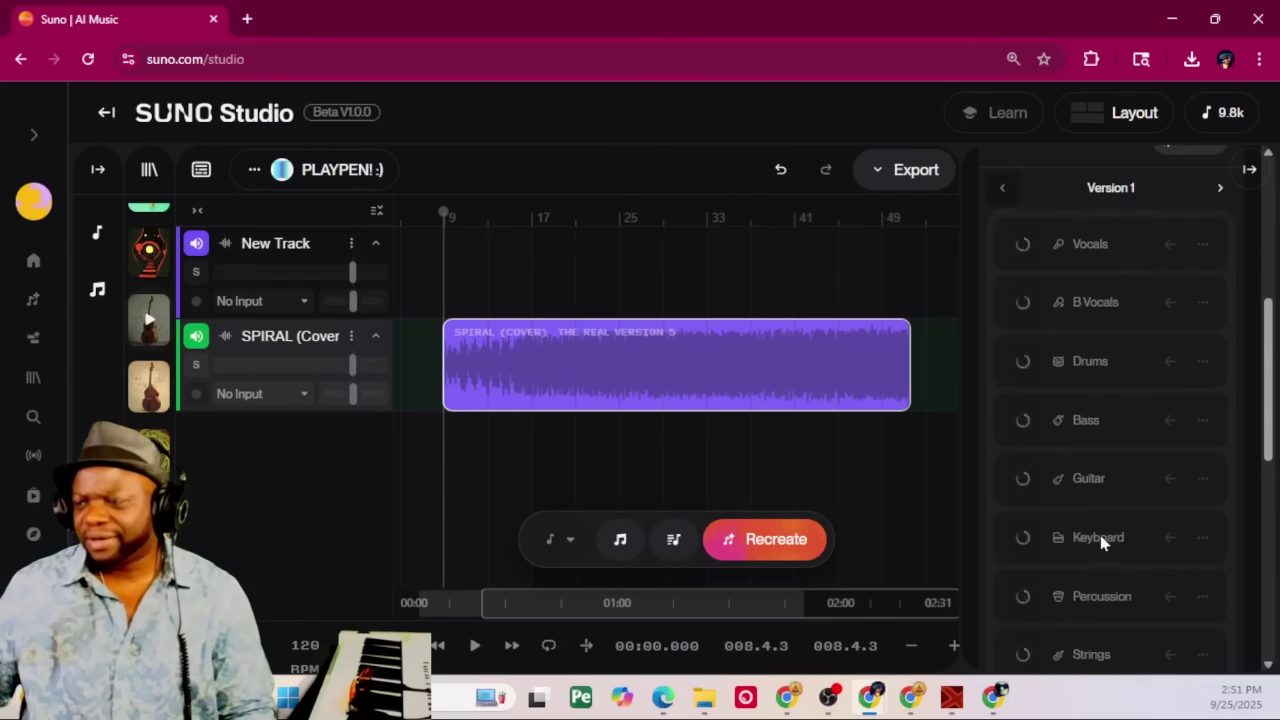
scroll(1100, 535, up, 10)
scroll(1100, 535, down, 7)
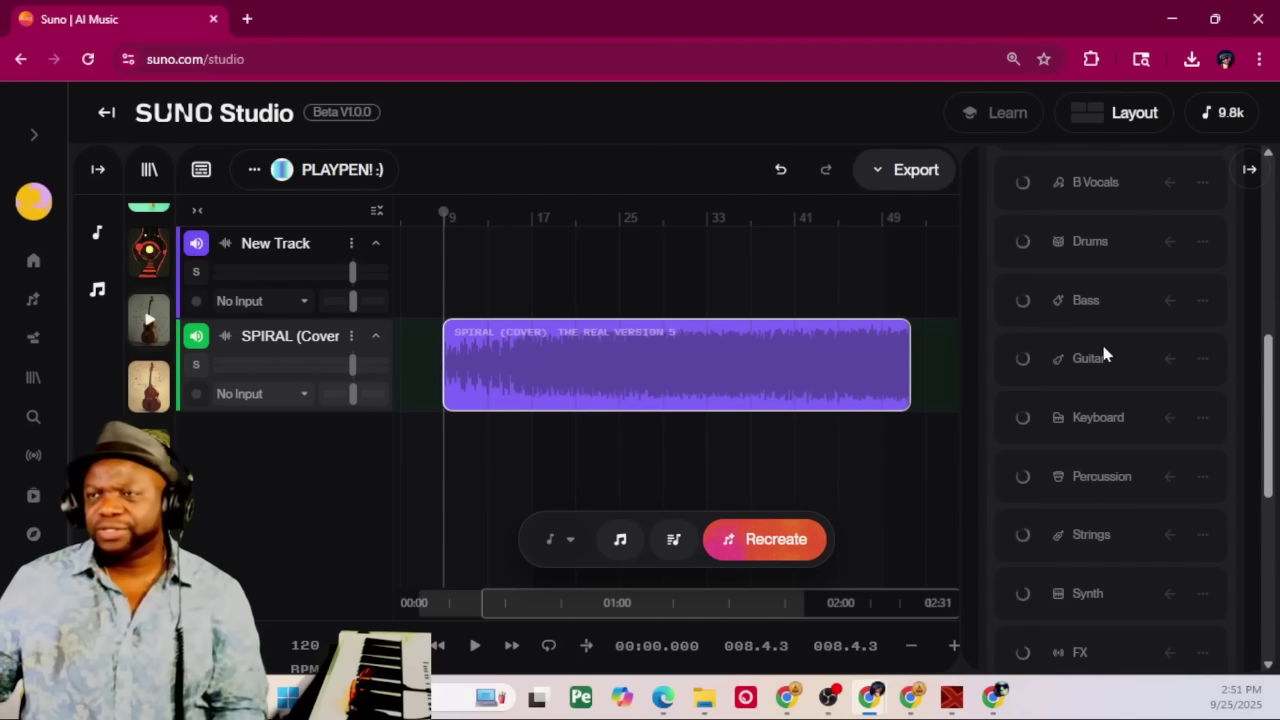
Rename New Track to 'GO KEYS'.
click(352, 246)
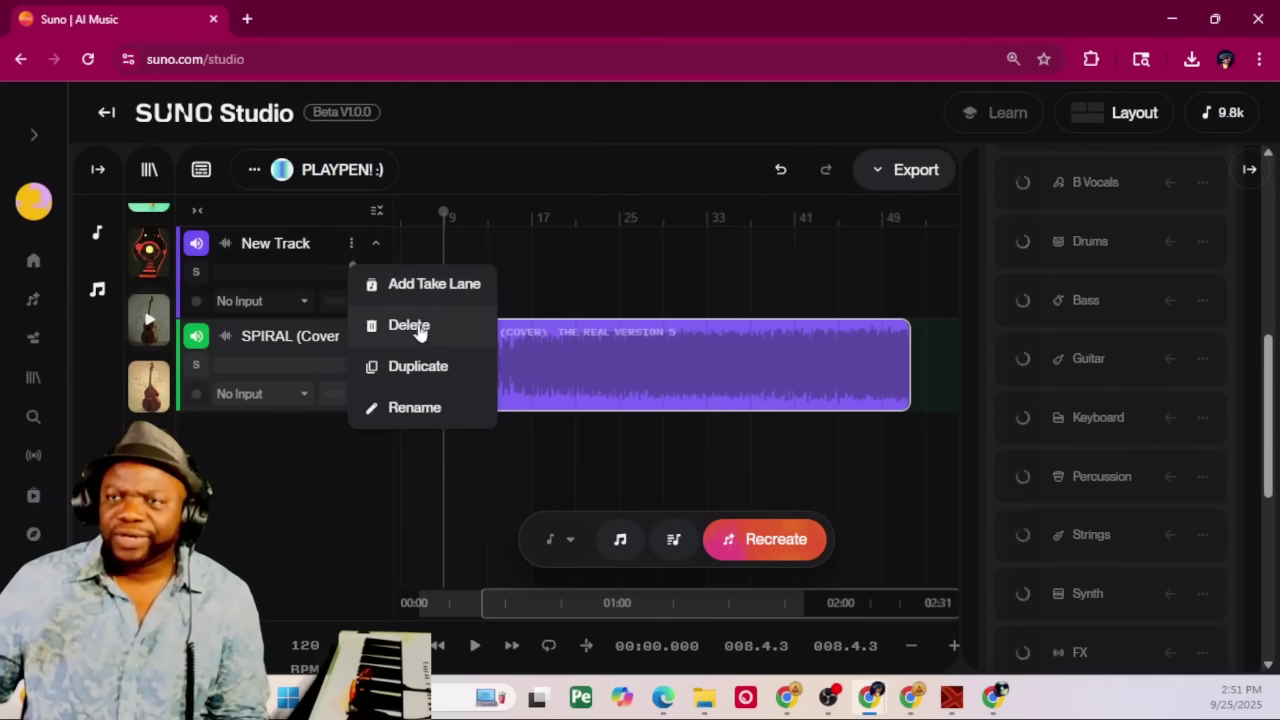
click(410, 407)
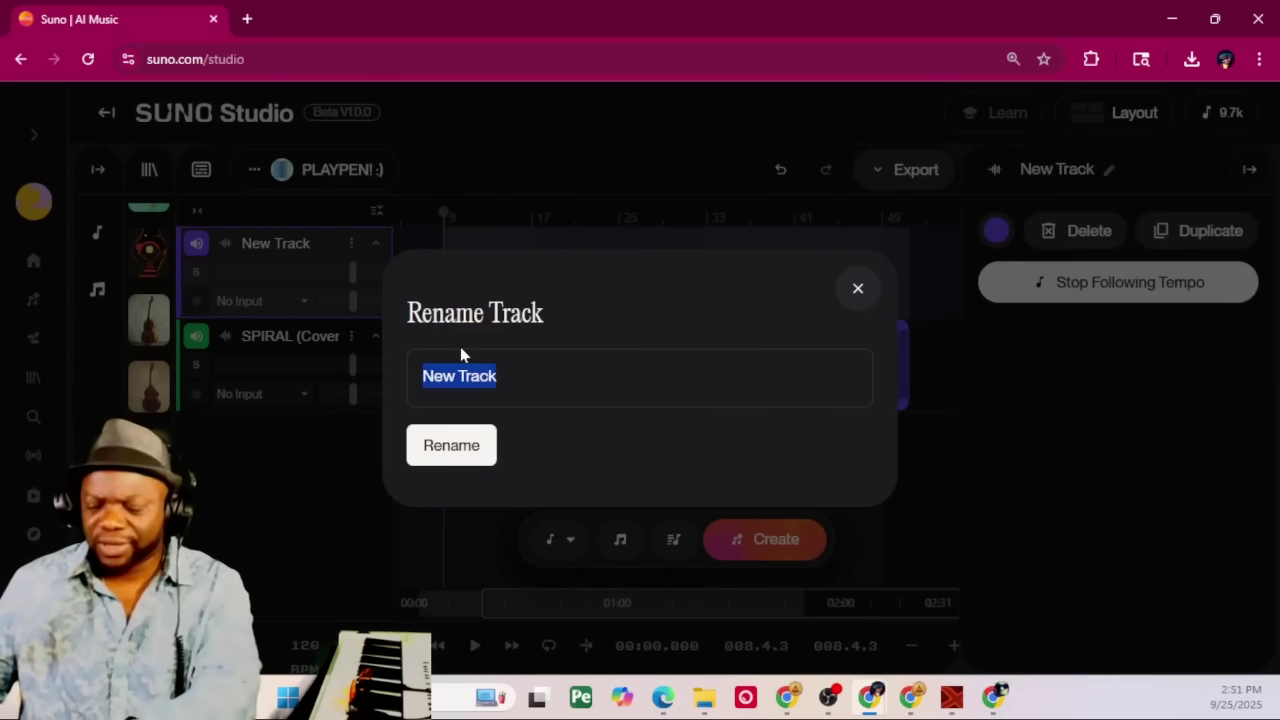
text(KEYS)
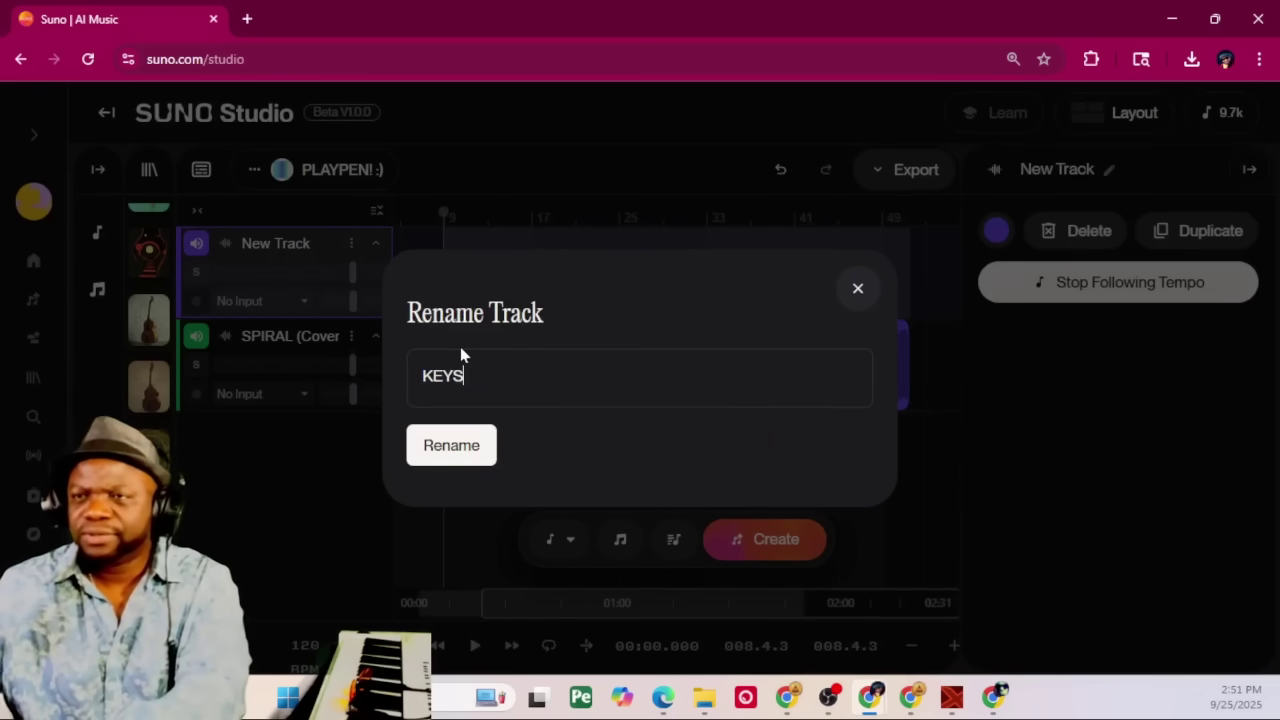
key(ctrl+a)
text(GO)
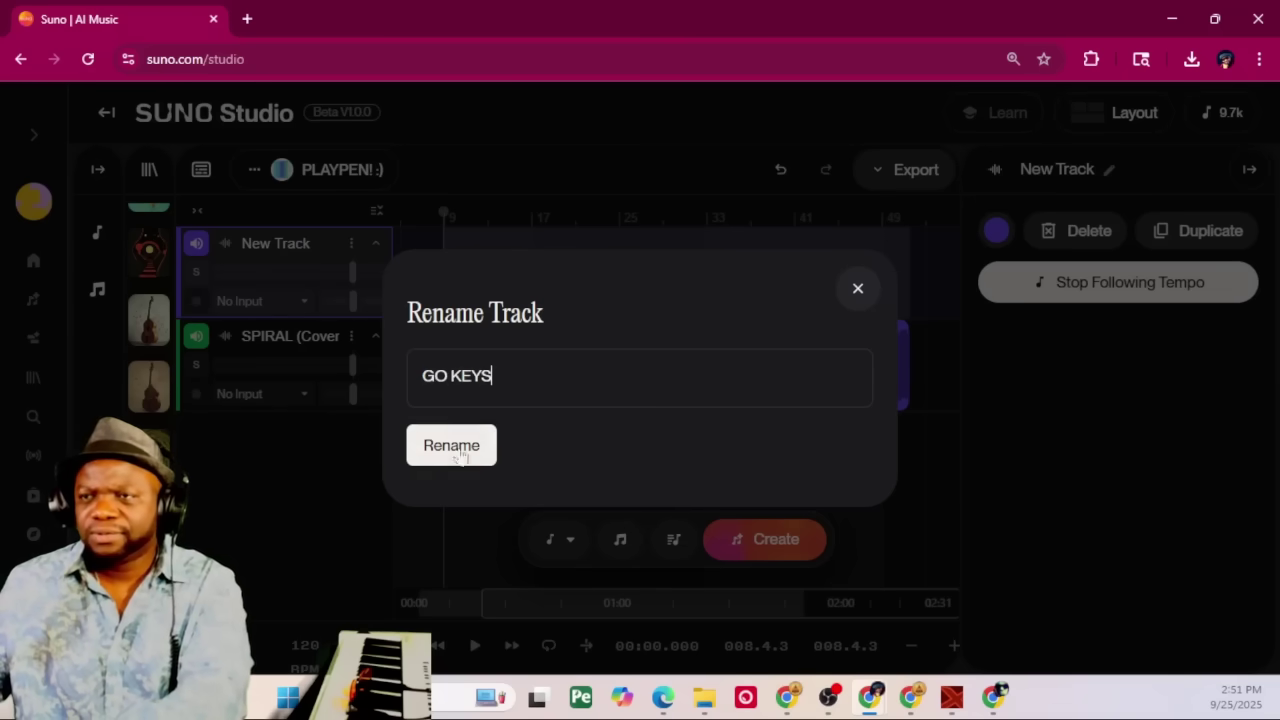
key(Return)
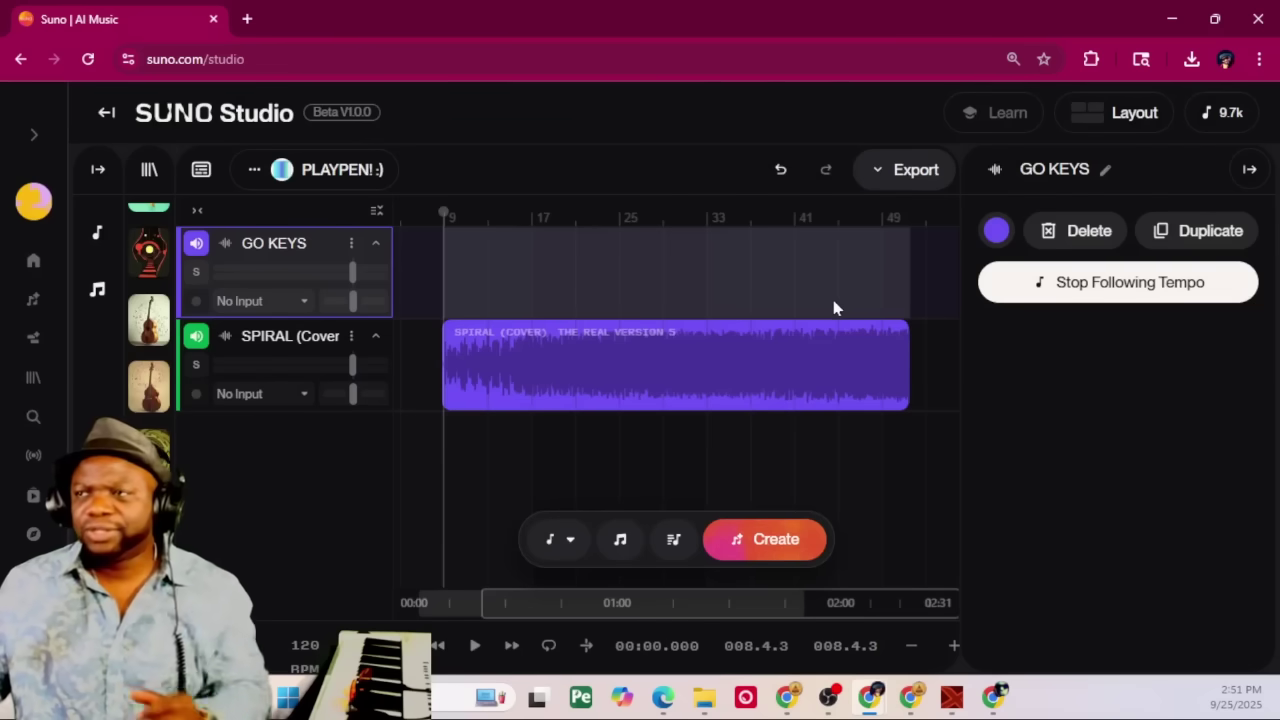
Show the SPIRAL clip's stems (Vocals, Drums, Bass, Synth, FX, Woodwinds) and preview the Bass stem alone.
click(838, 365)
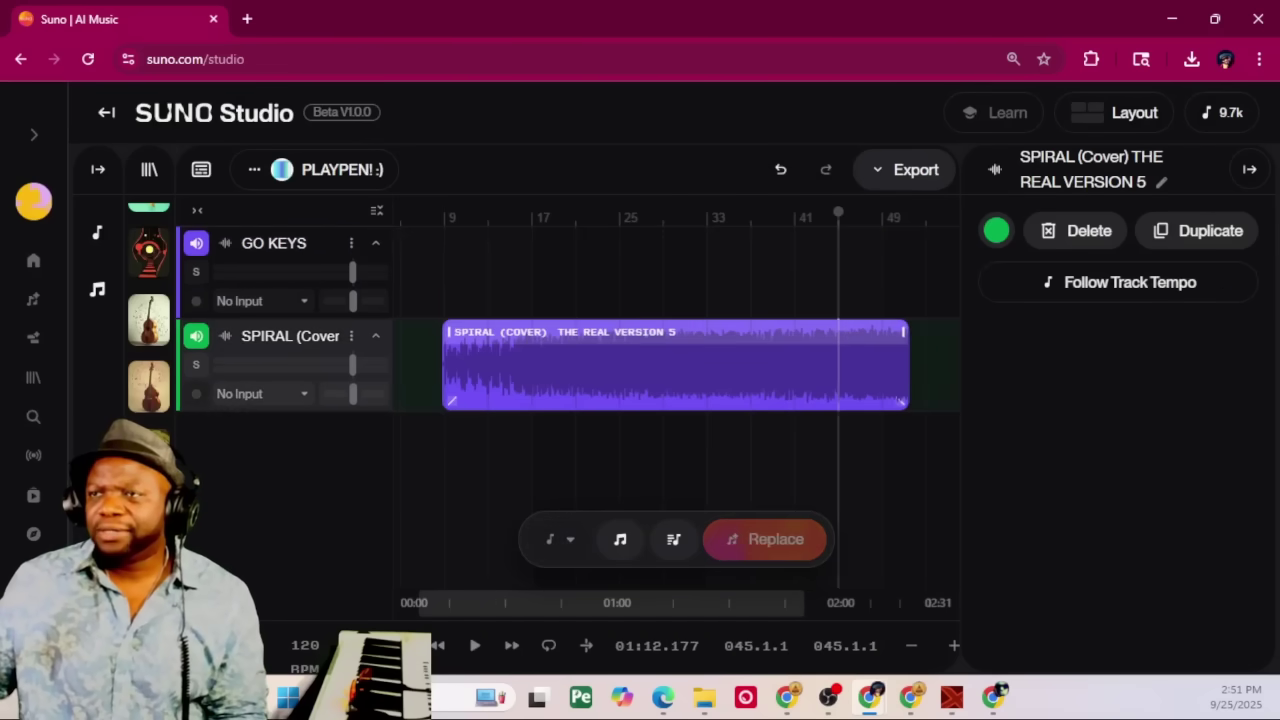
click(818, 330)
scroll(1131, 469, down, 5)
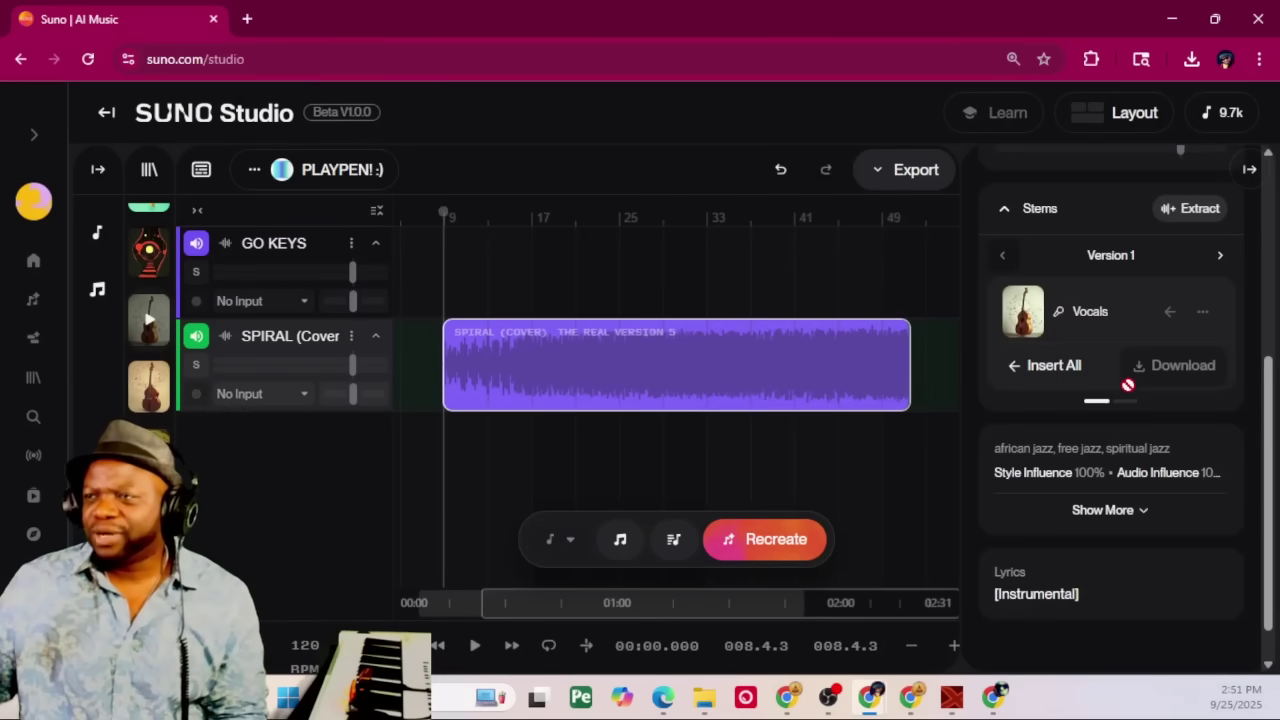
scroll(1095, 428, down, 2)
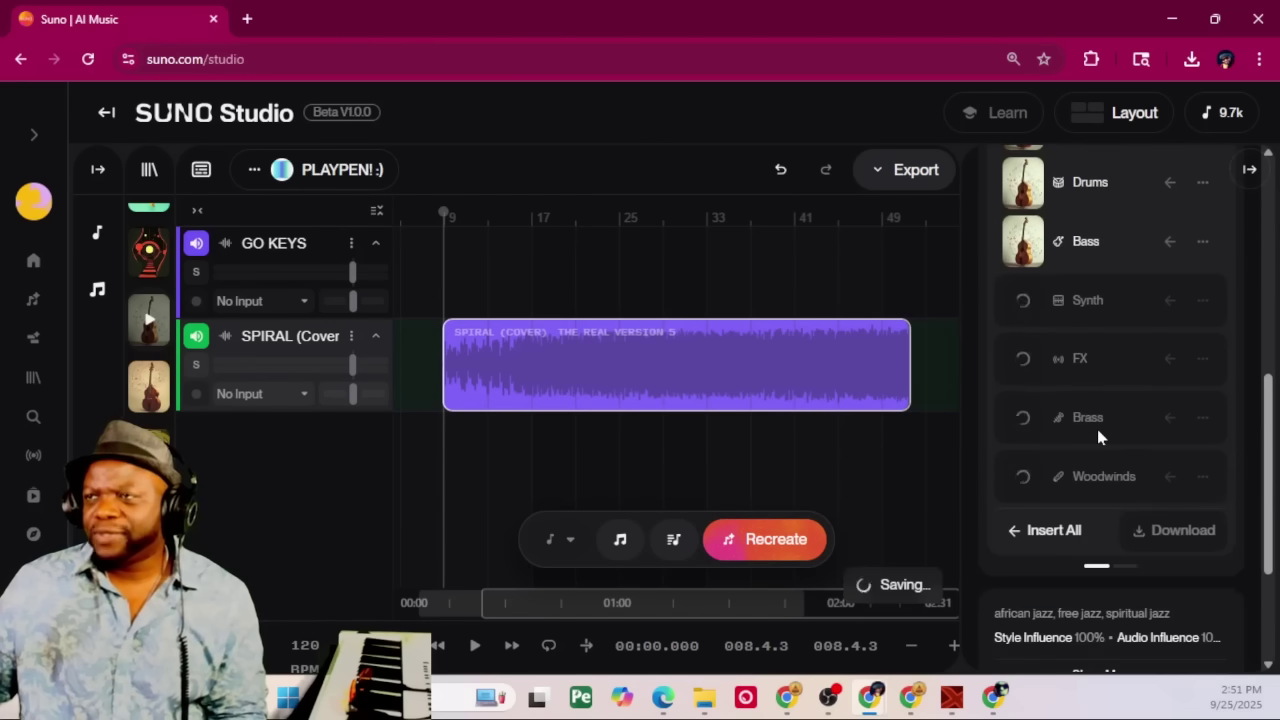
scroll(1097, 429, down, 2)
scroll(1097, 429, up, 4)
scroll(1094, 425, down, 1)
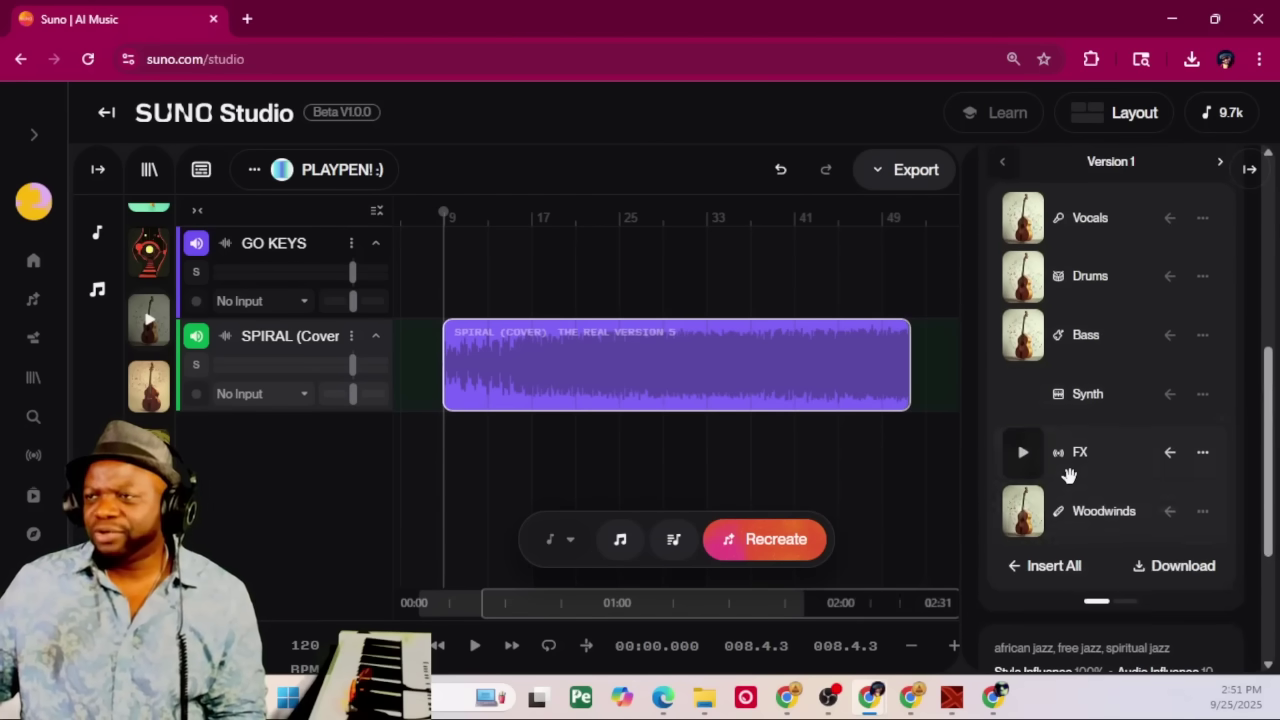
scroll(1092, 444, down, 2)
scroll(1100, 420, up, 3)
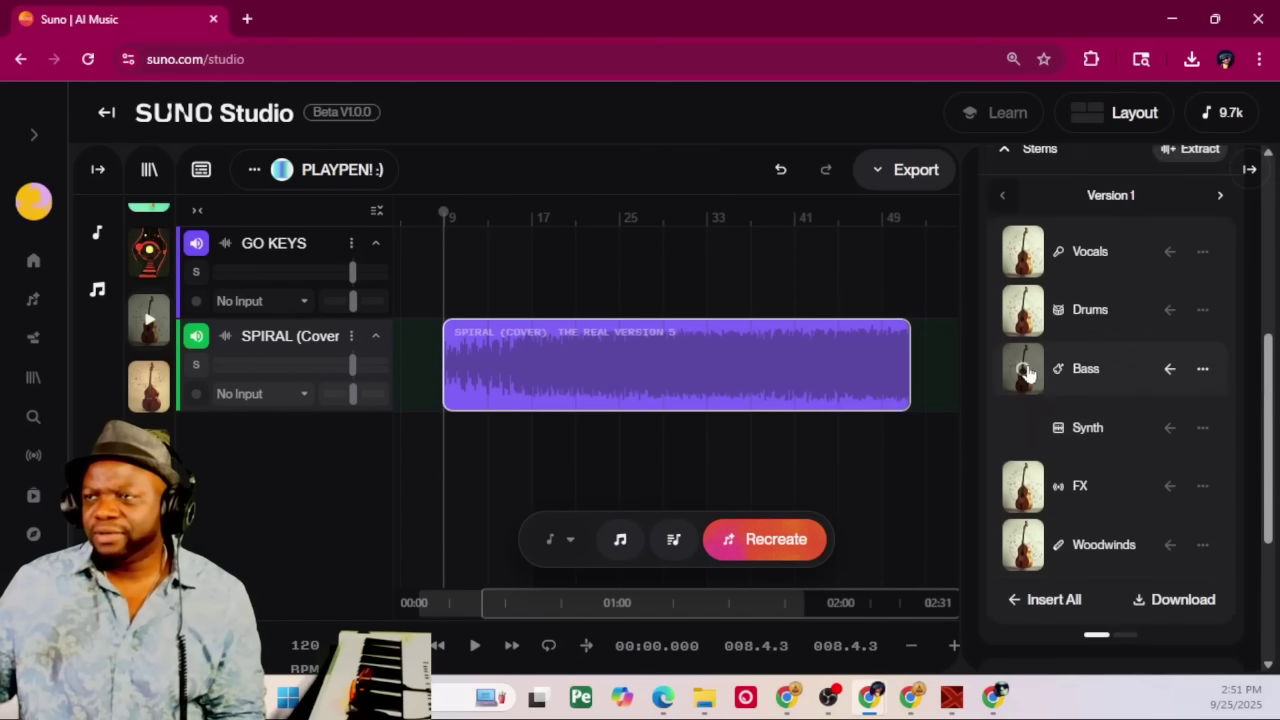
click(1024, 372)
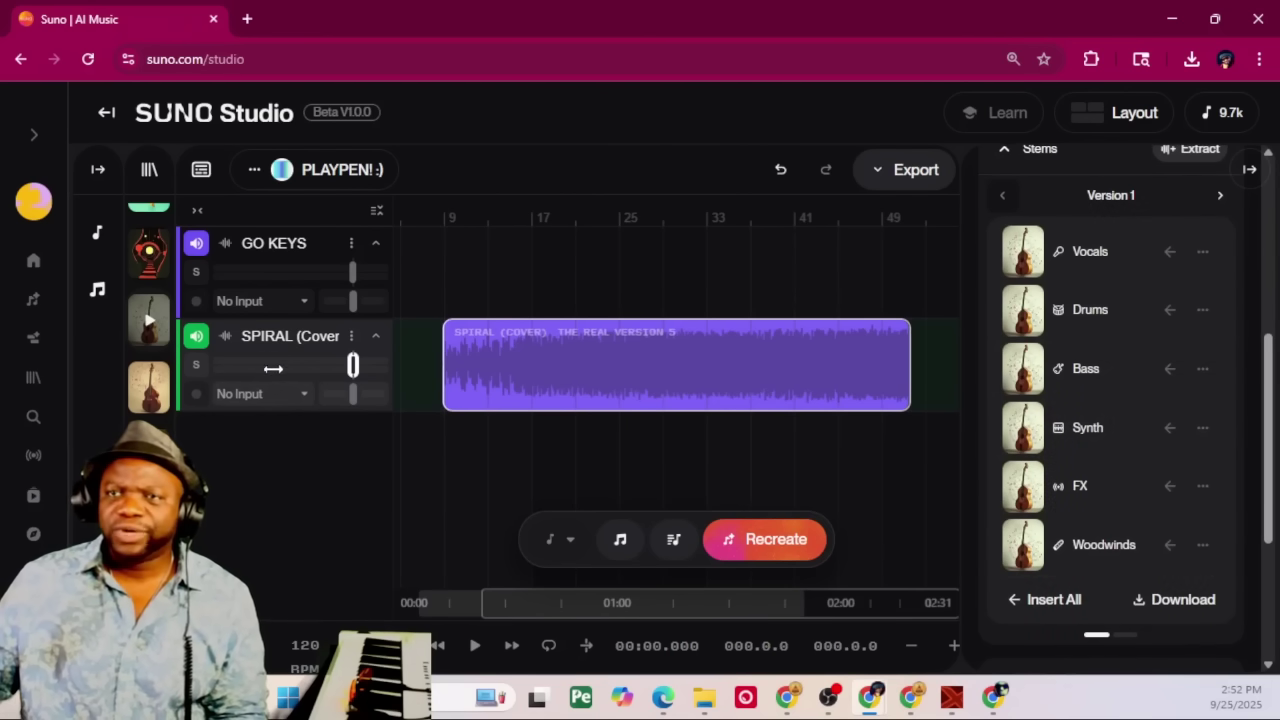
Move the SPIRAL track above GO KEYS and show its Stems list again.
drag(274, 320, 282, 243)
click(808, 275)
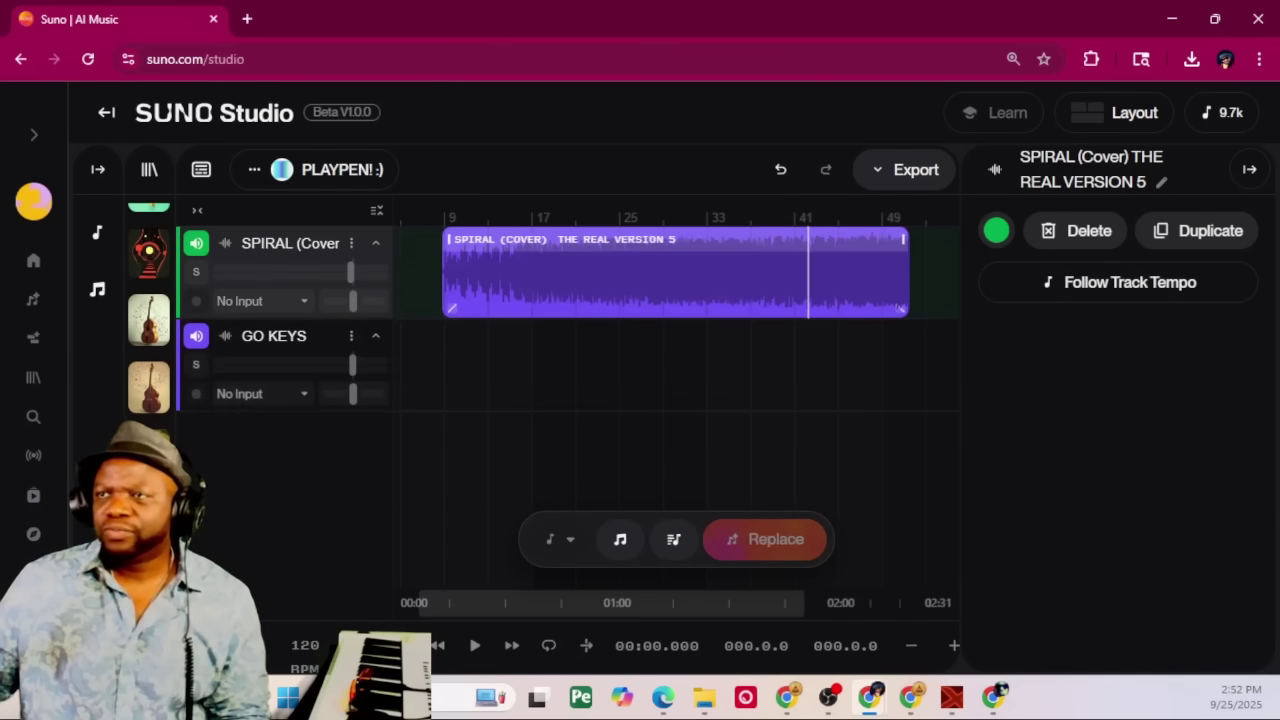
click(845, 234)
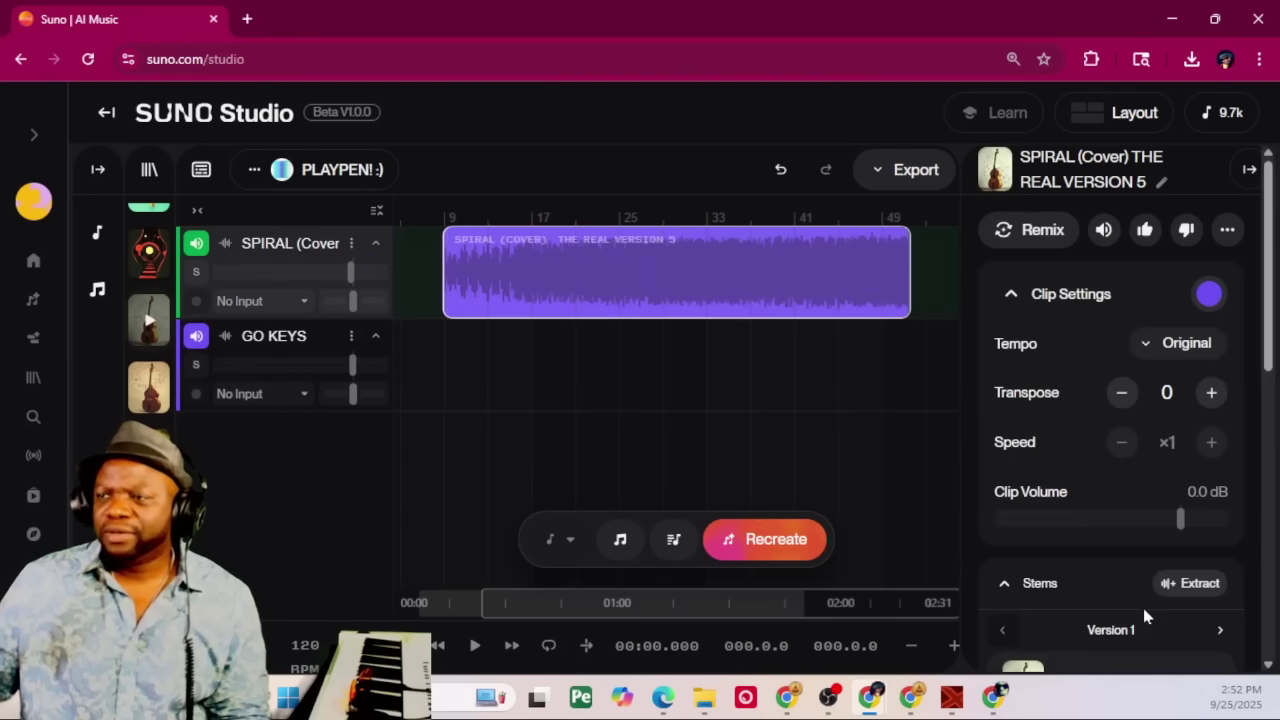
scroll(1100, 580, down, 3)
scroll(1095, 562, down, 2)
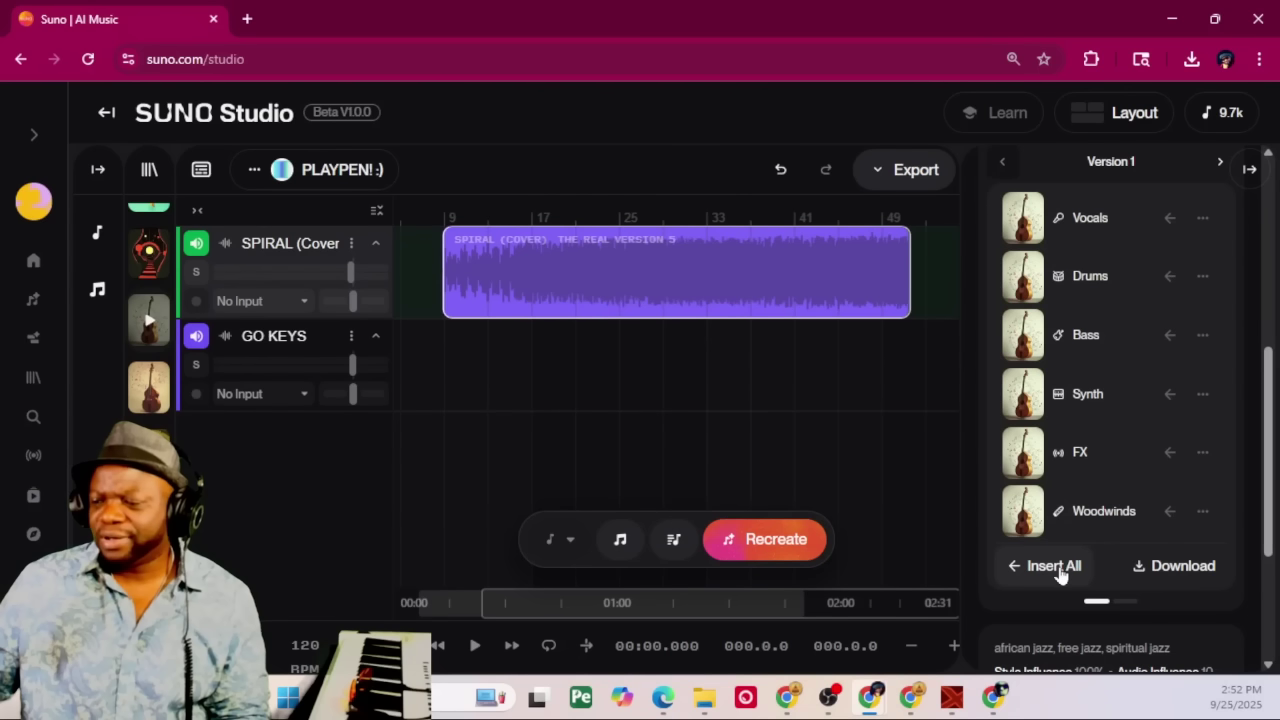
Insert all six SPIRAL stems as new tracks and review them in the track list.
click(1056, 567)
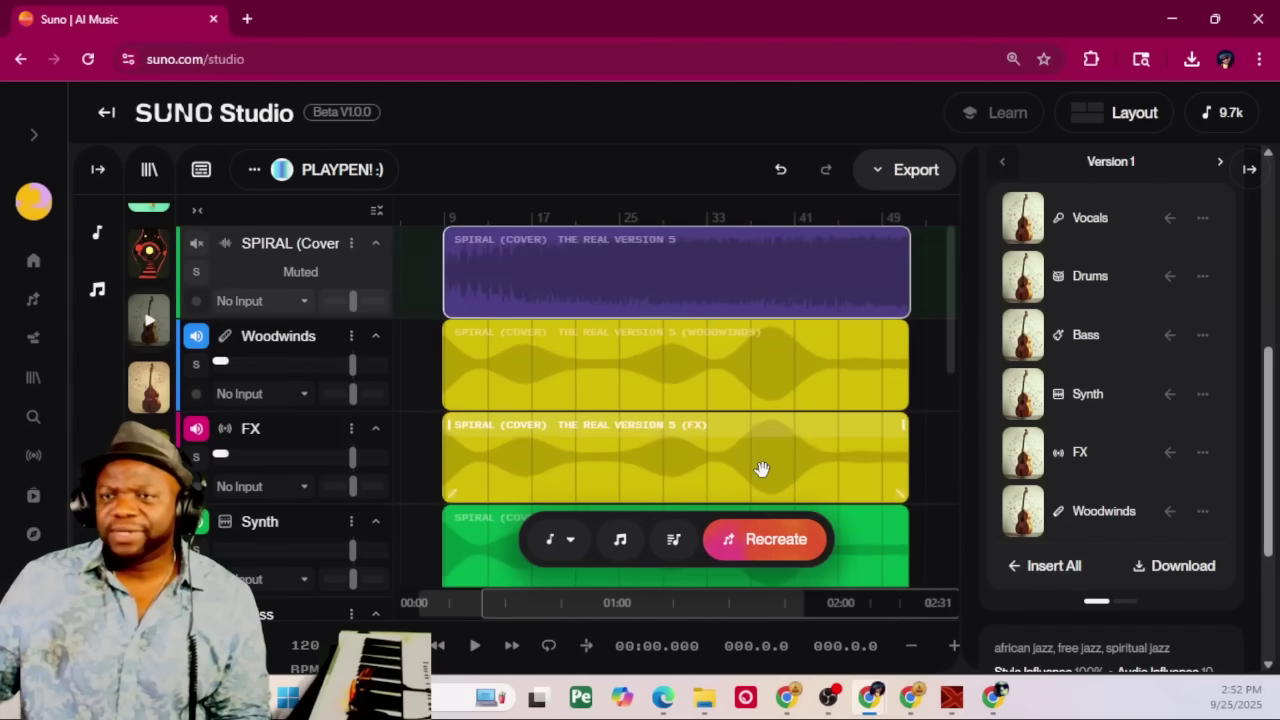
scroll(762, 469, down, 5)
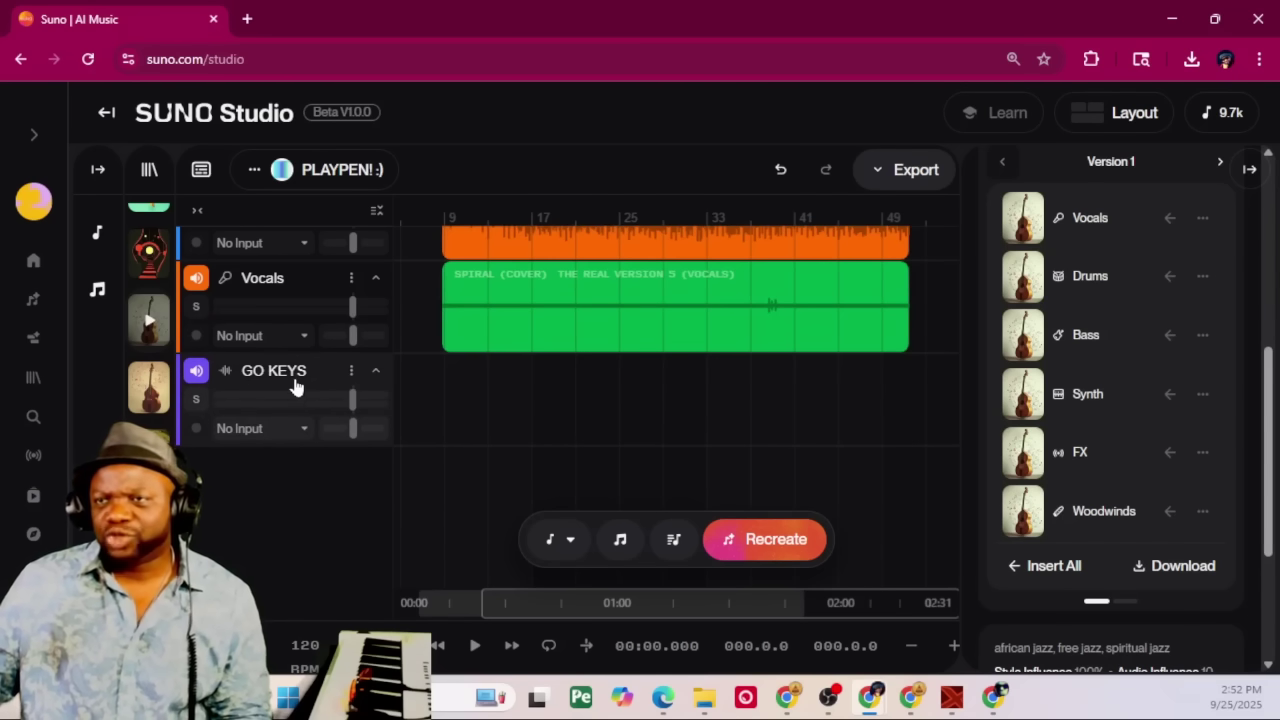
scroll(295, 387, up, 5)
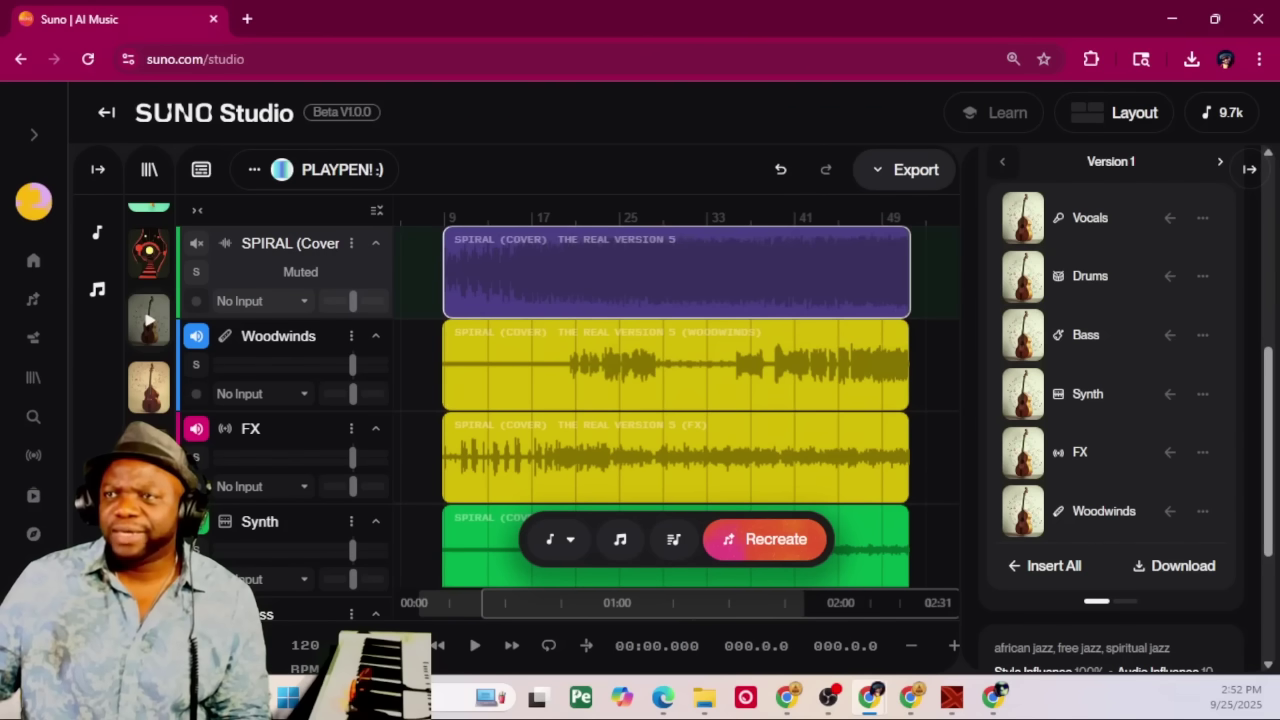
Play the stem mix from around bar 33, stop it, and solo the Vocals track.
click(476, 647)
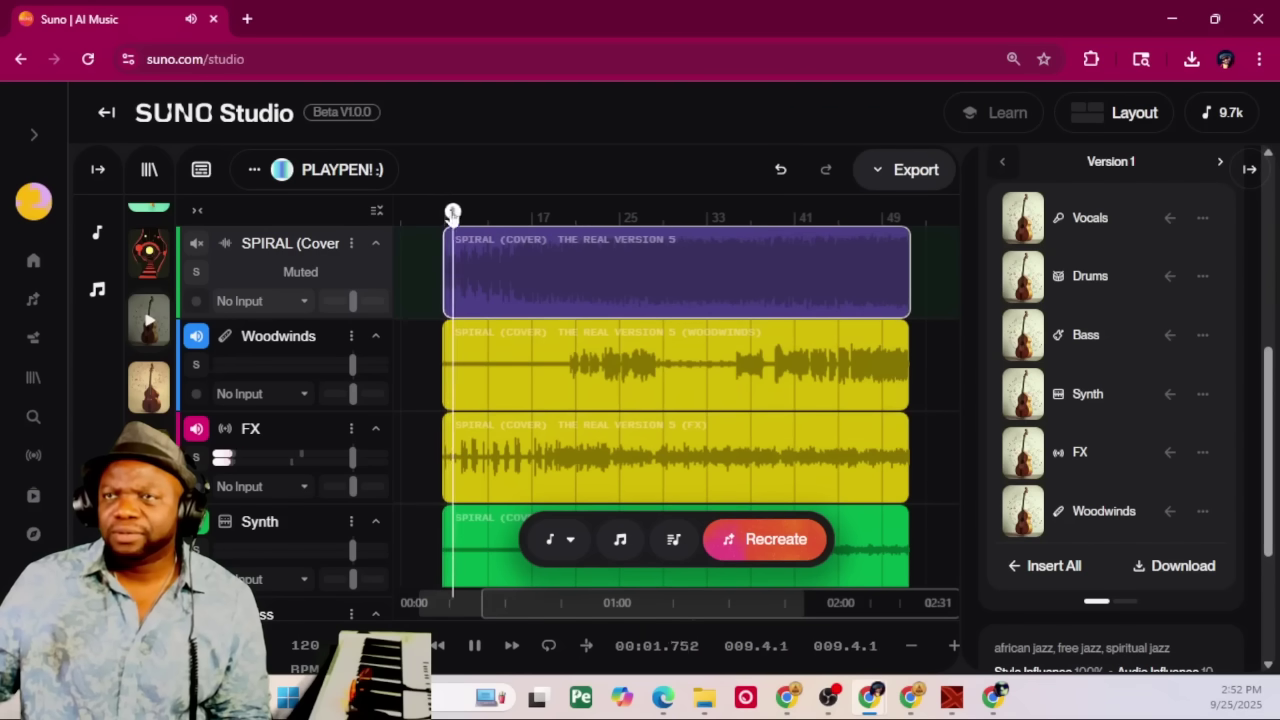
drag(453, 214, 706, 213)
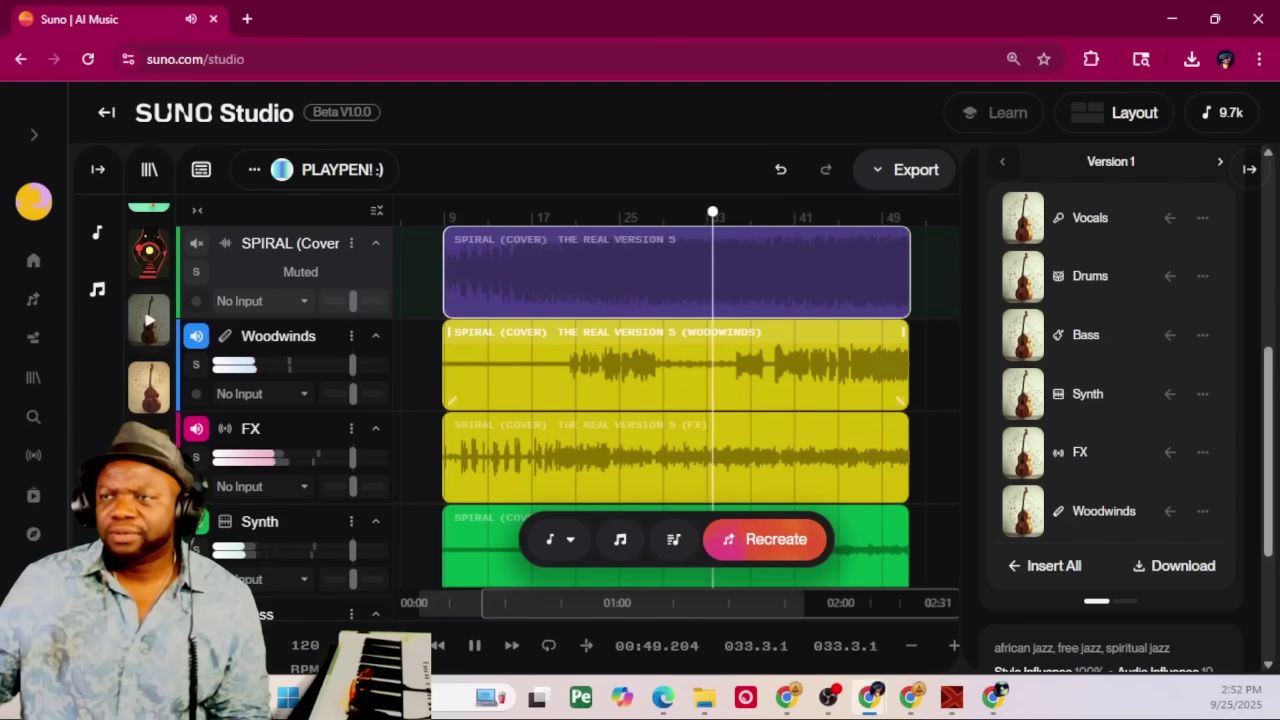
click(955, 330)
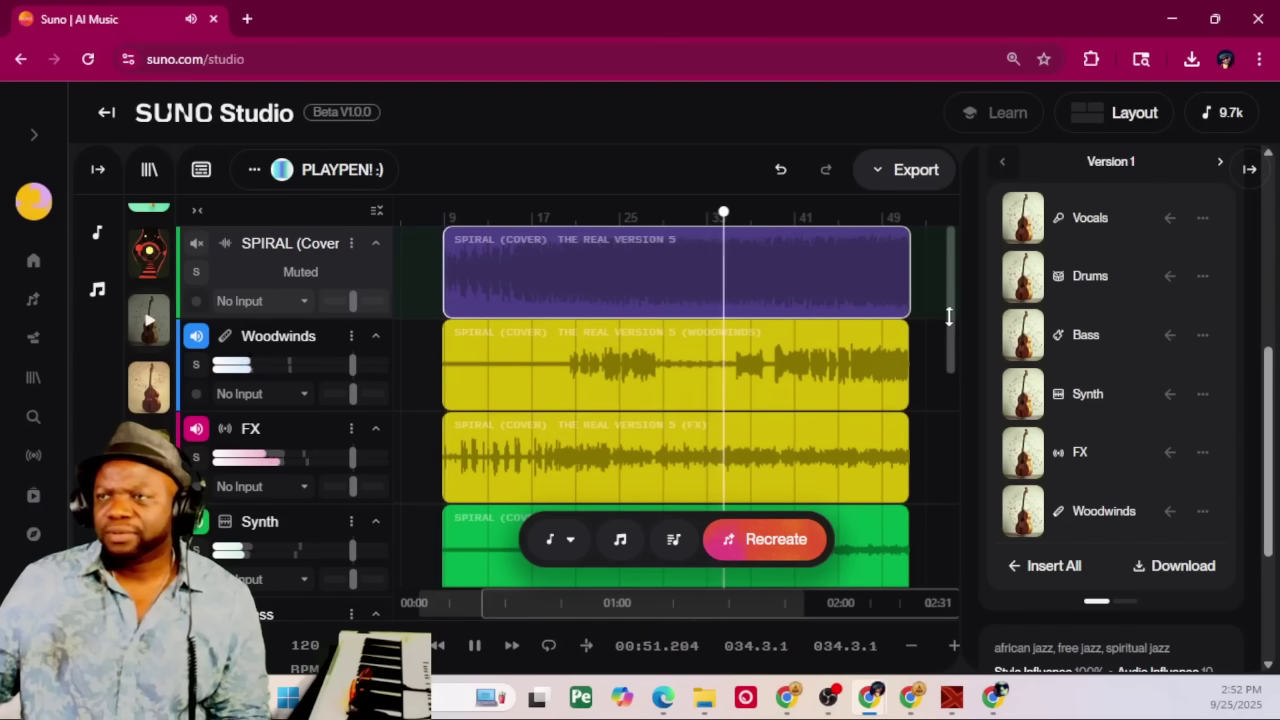
drag(949, 316, 951, 445)
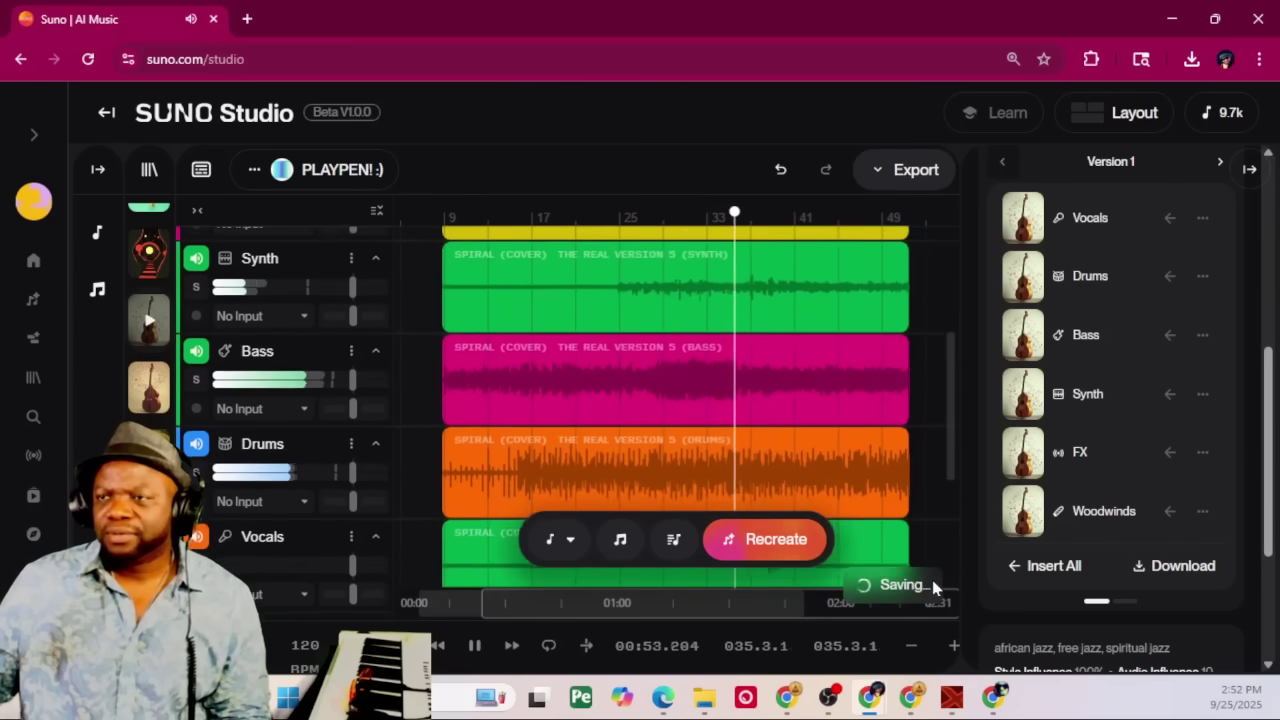
scroll(934, 508, up, 3)
scroll(934, 508, down, 3)
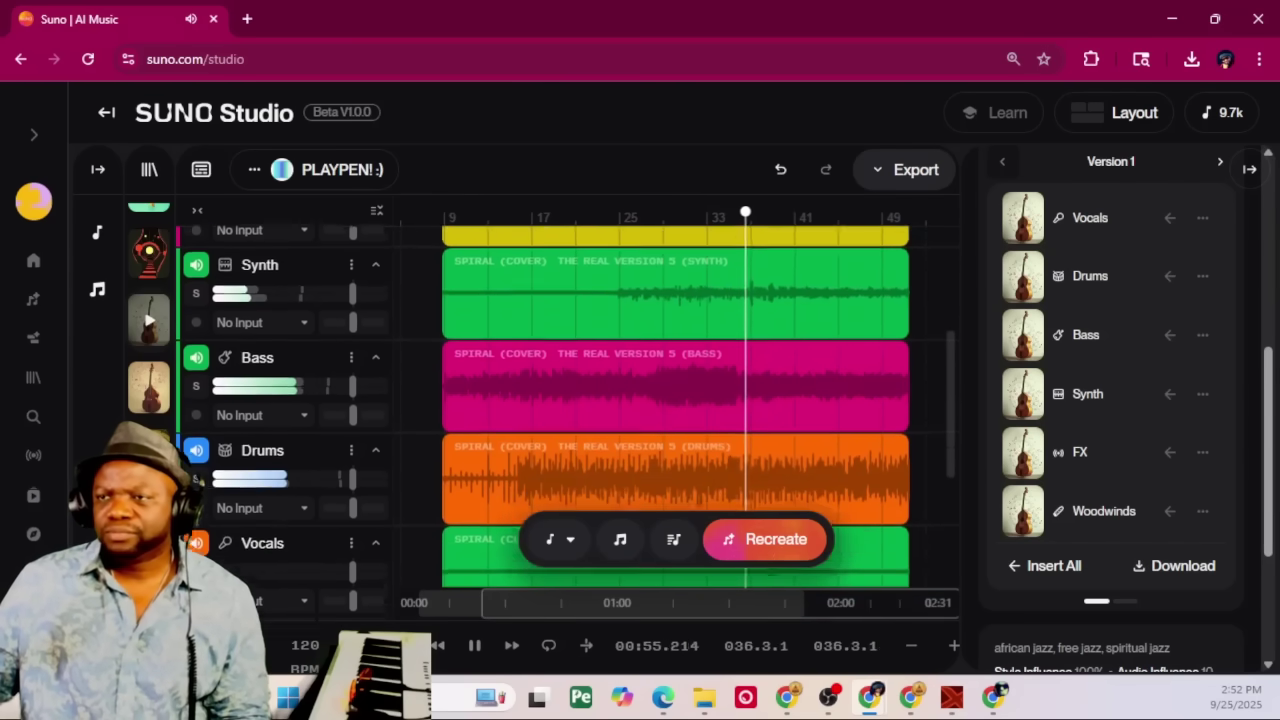
scroll(934, 508, down, 2)
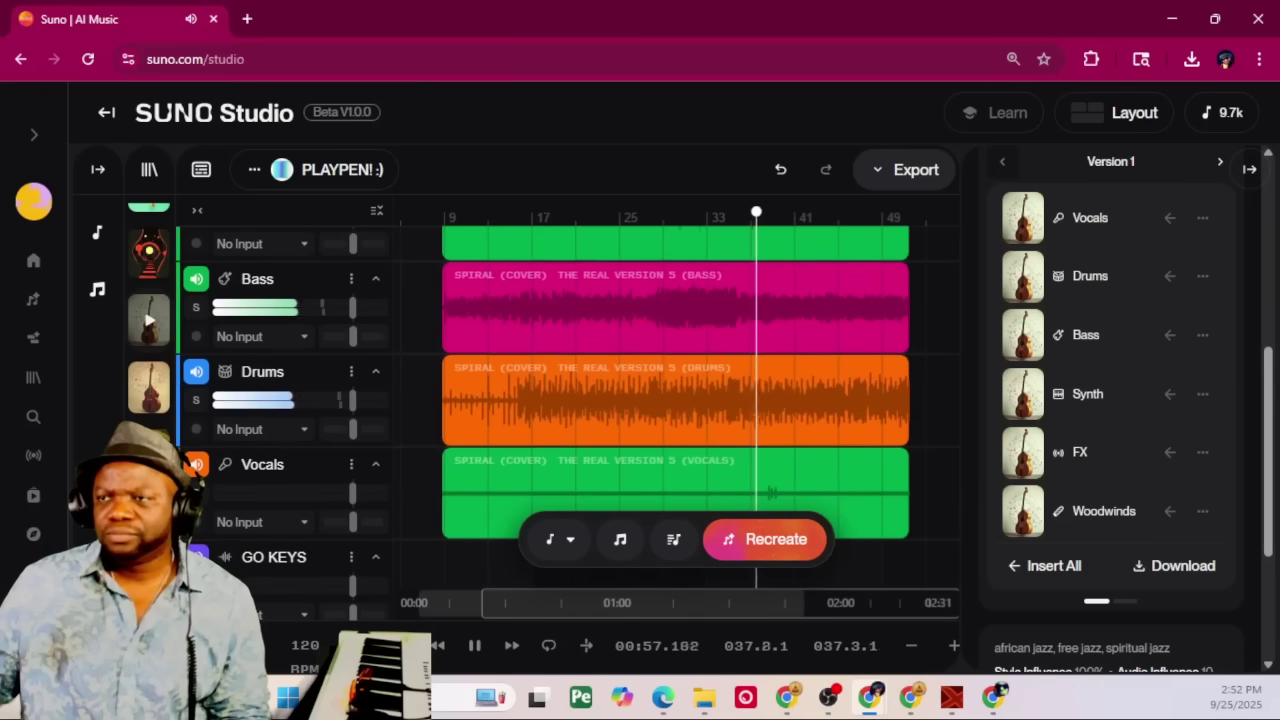
click(474, 645)
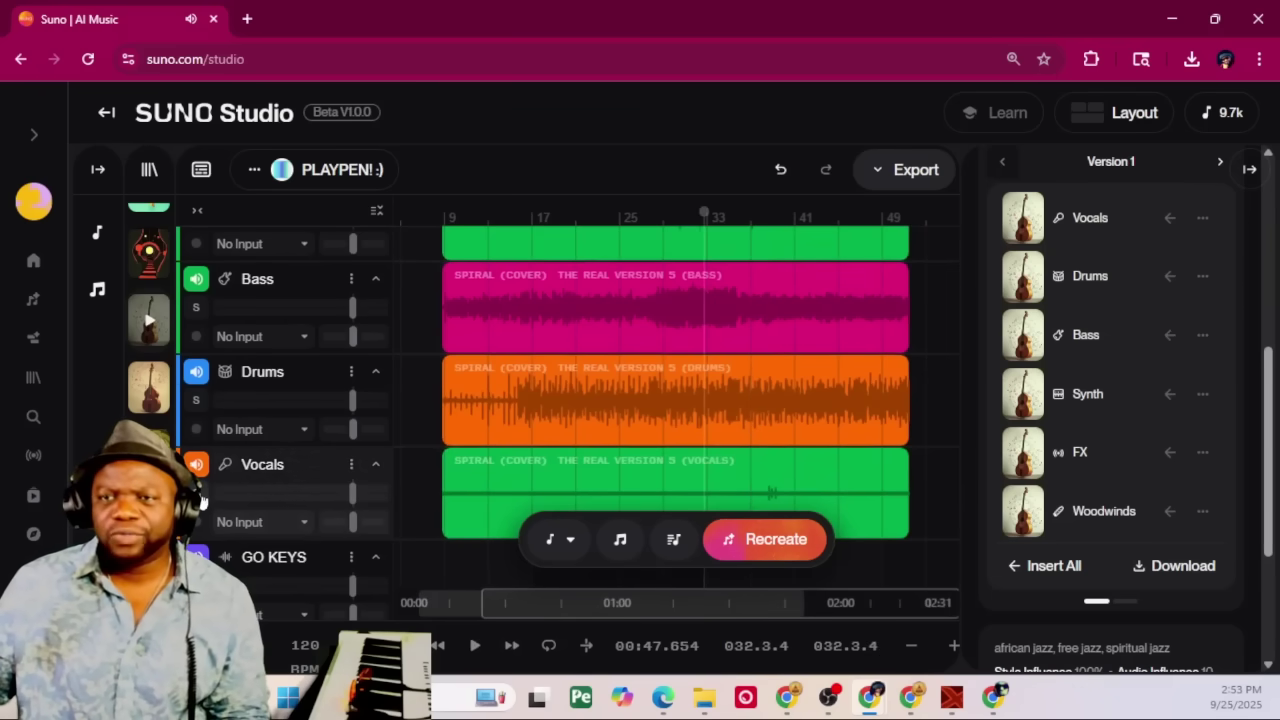
click(240, 522)
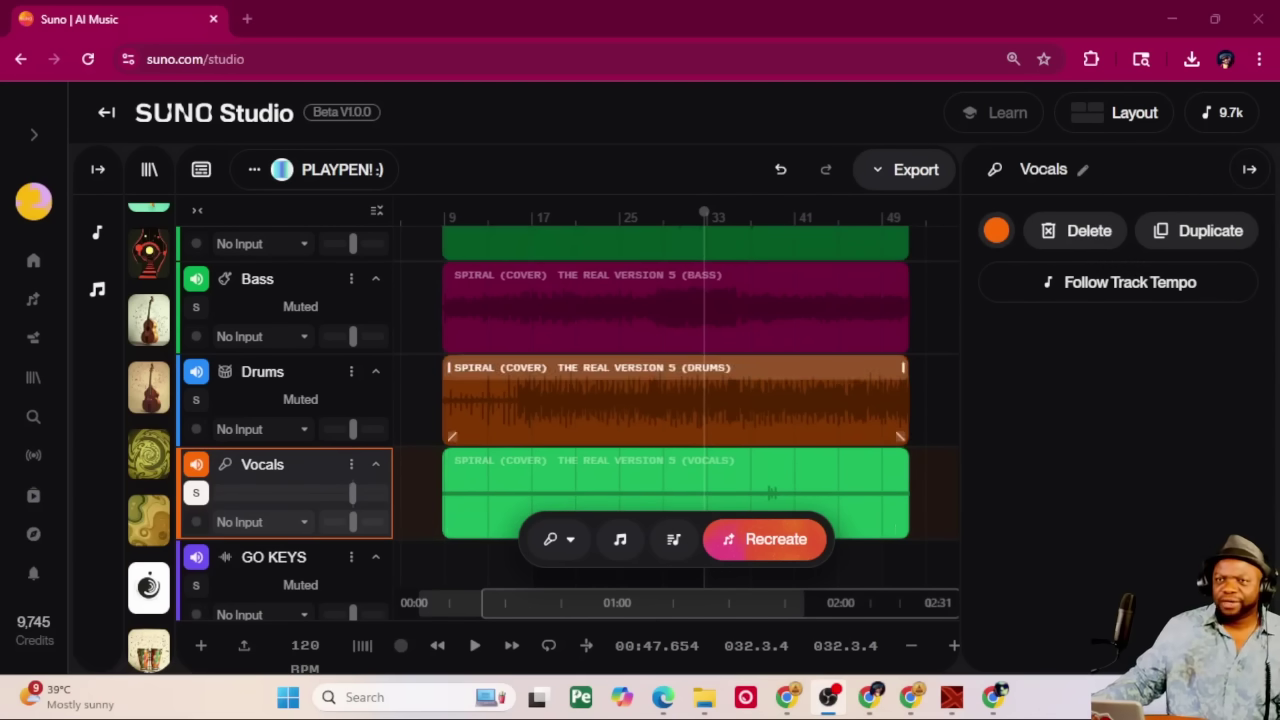
Play the Drums stem soloed, then switch the solo to Bass, then Bass with Drums.
click(198, 400)
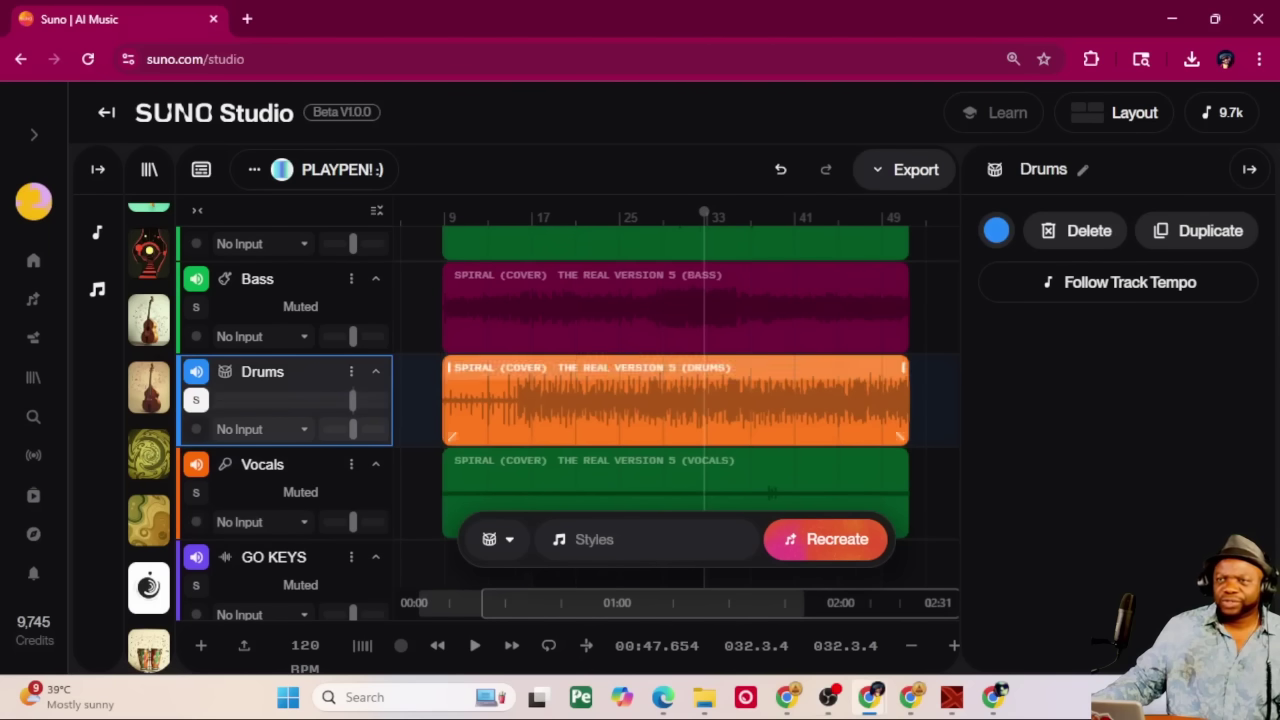
click(474, 645)
click(196, 308)
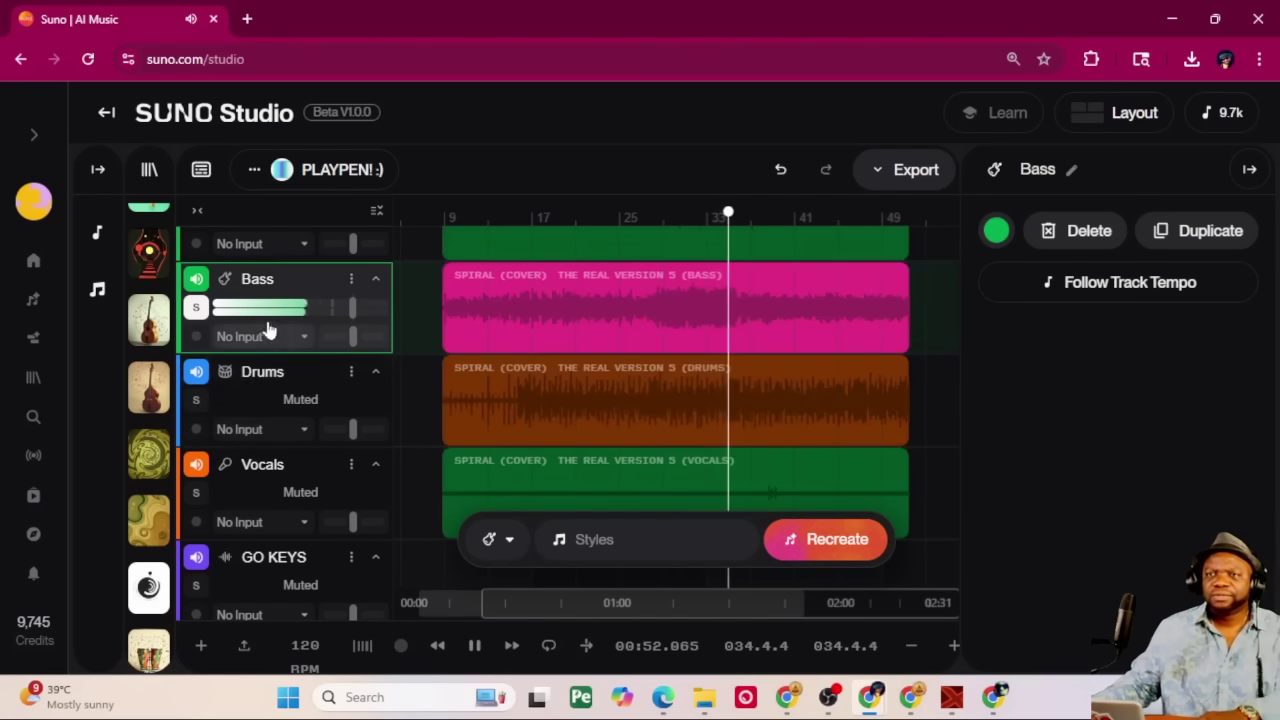
click(196, 401)
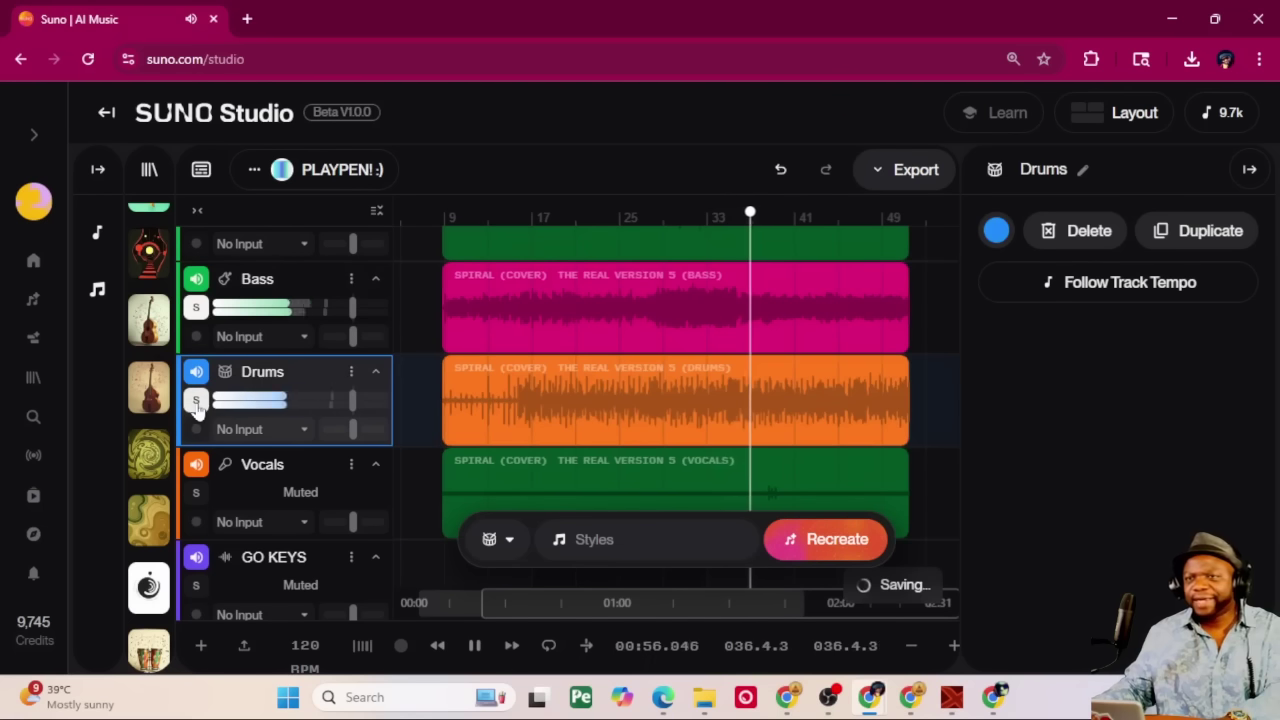
scroll(333, 389, up, 2)
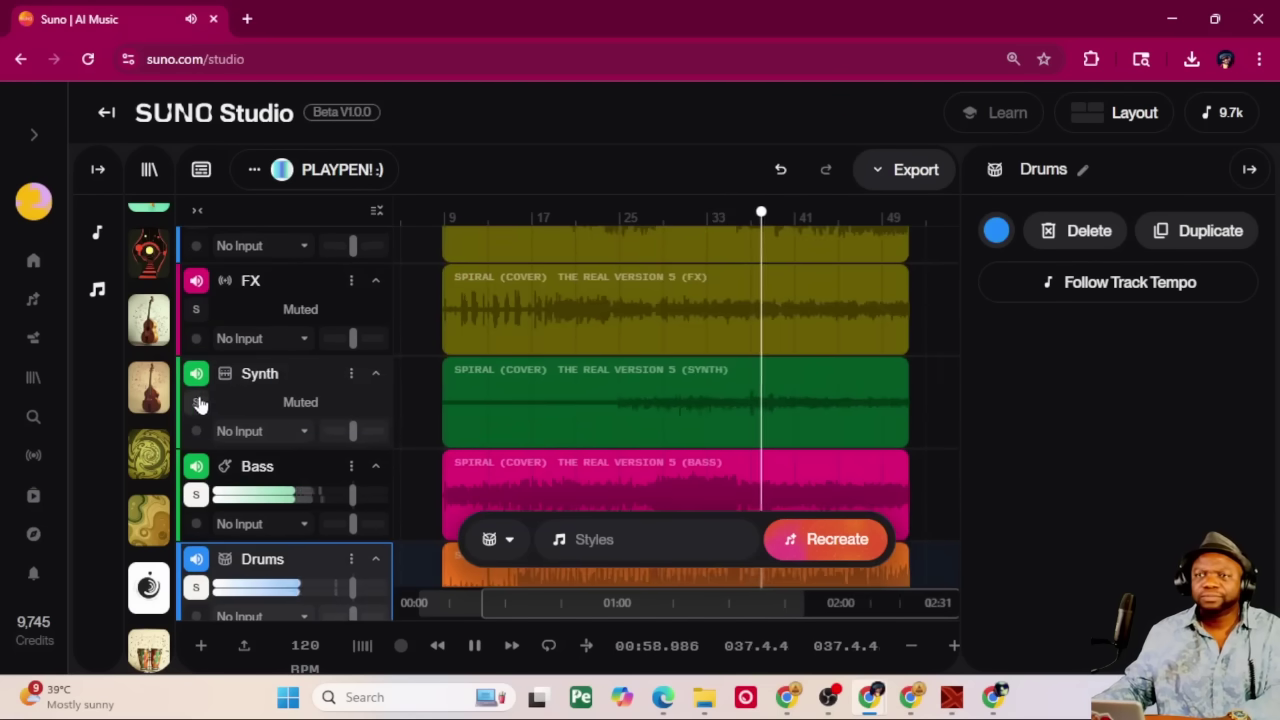
Add Synth, FX and Woodwinds to the solo, stop playback, then clear all solos.
click(195, 405)
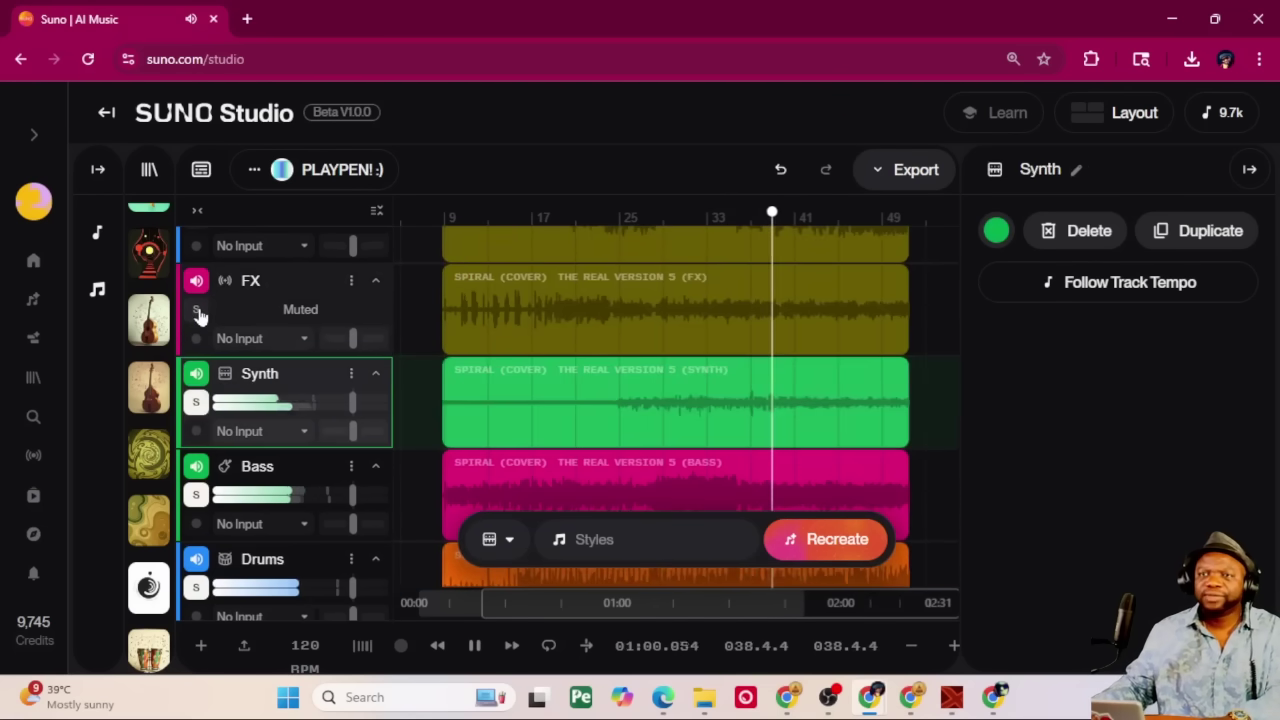
click(198, 313)
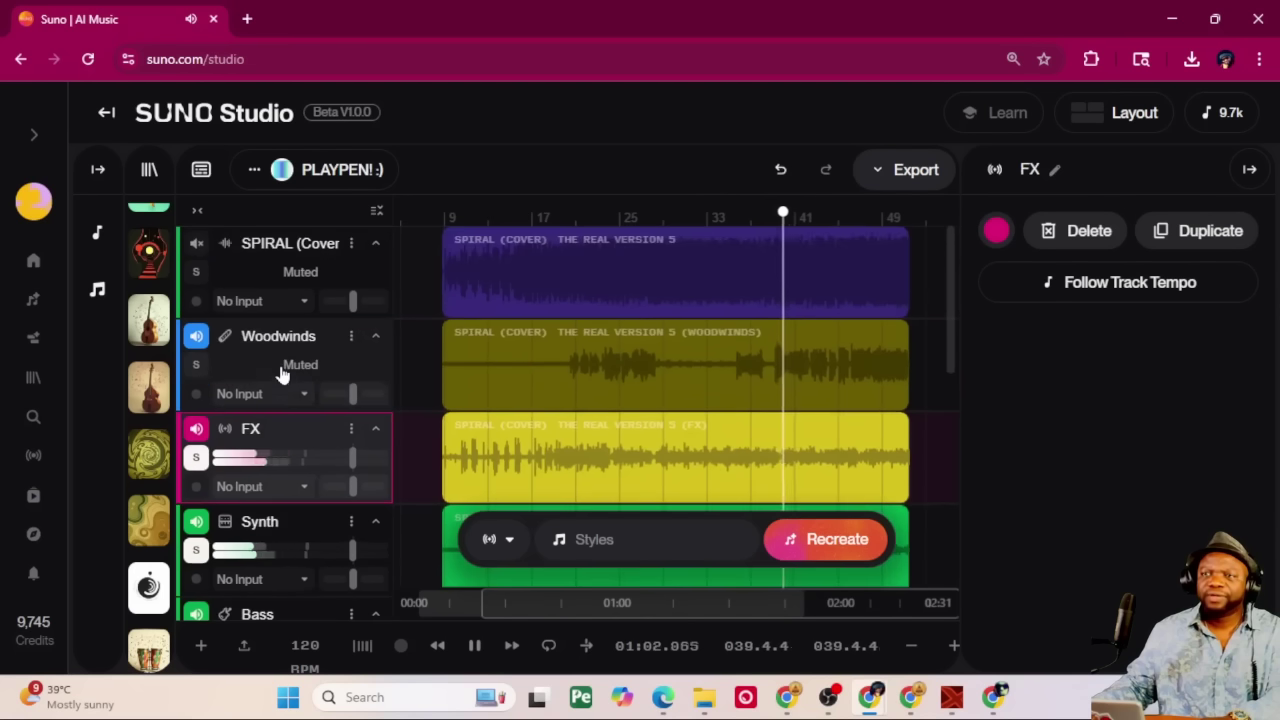
scroll(200, 370, up, 2)
click(197, 368)
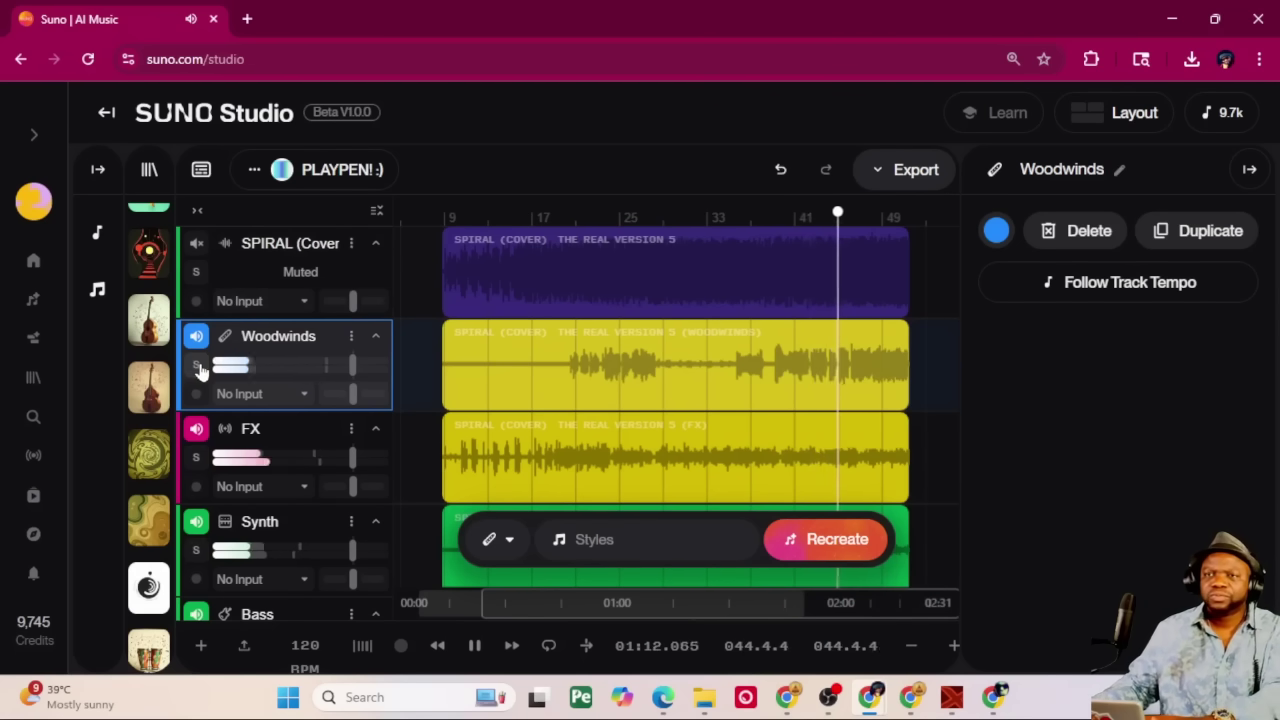
key(space)
click(196, 365)
click(196, 366)
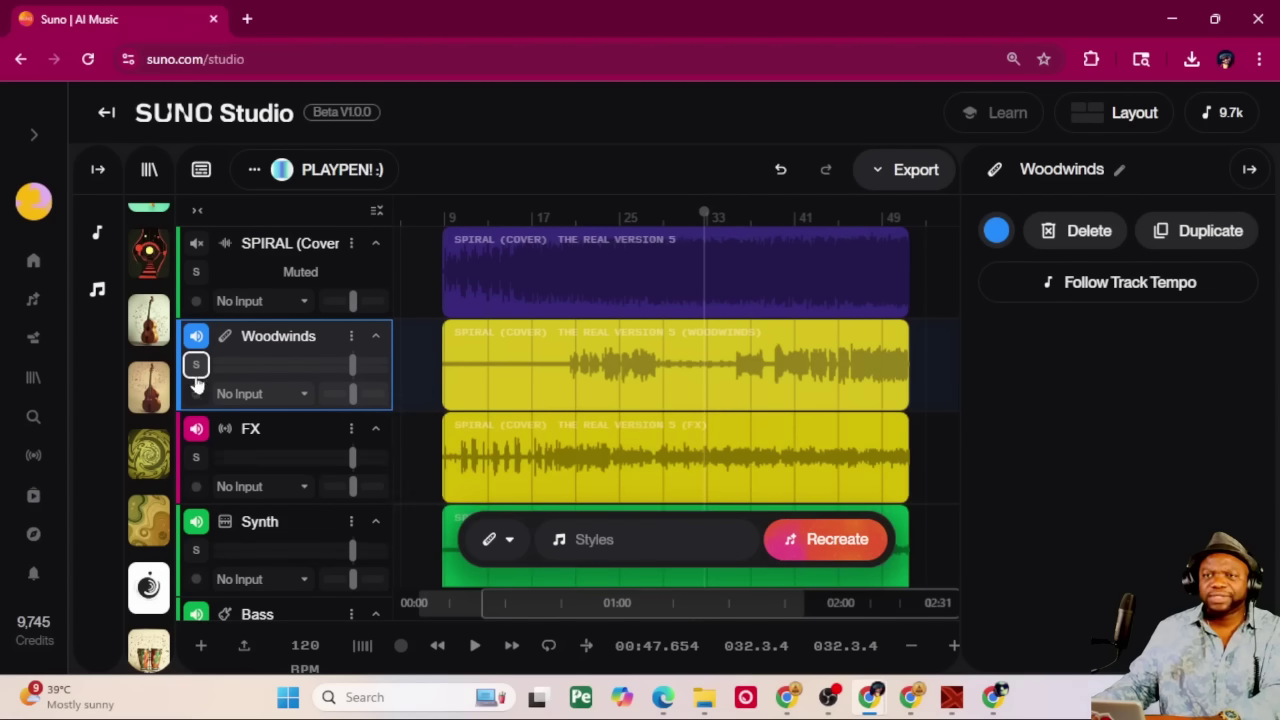
scroll(200, 390, down, 5)
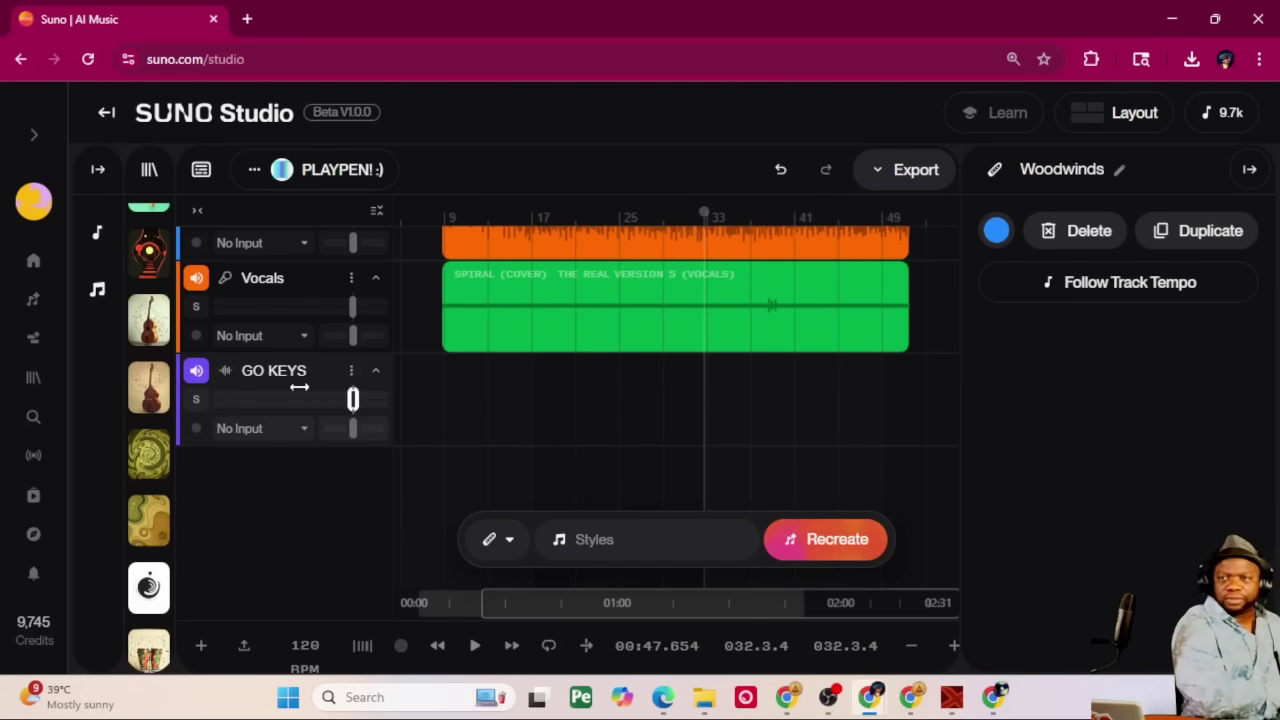
Set GO KEYS input to '1 | Line (2- Roland Digital Piano)', return to bar 29, and arm it.
click(263, 430)
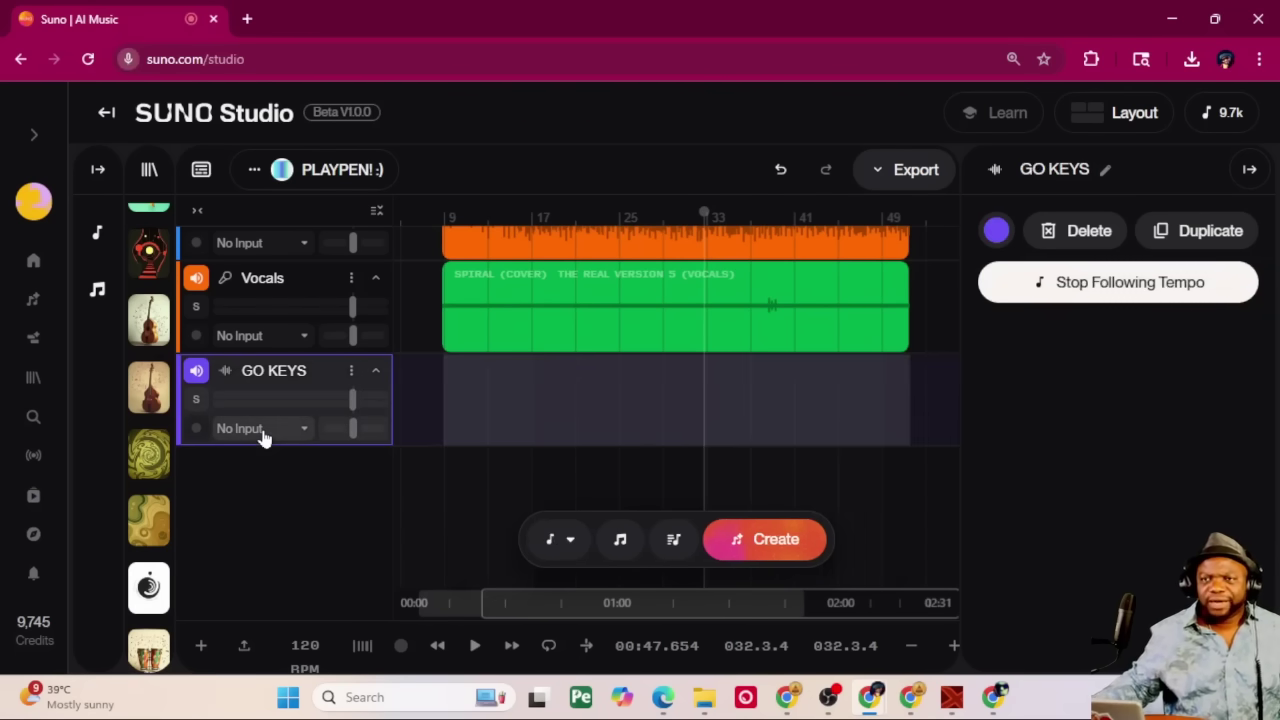
click(263, 437)
click(305, 430)
click(309, 440)
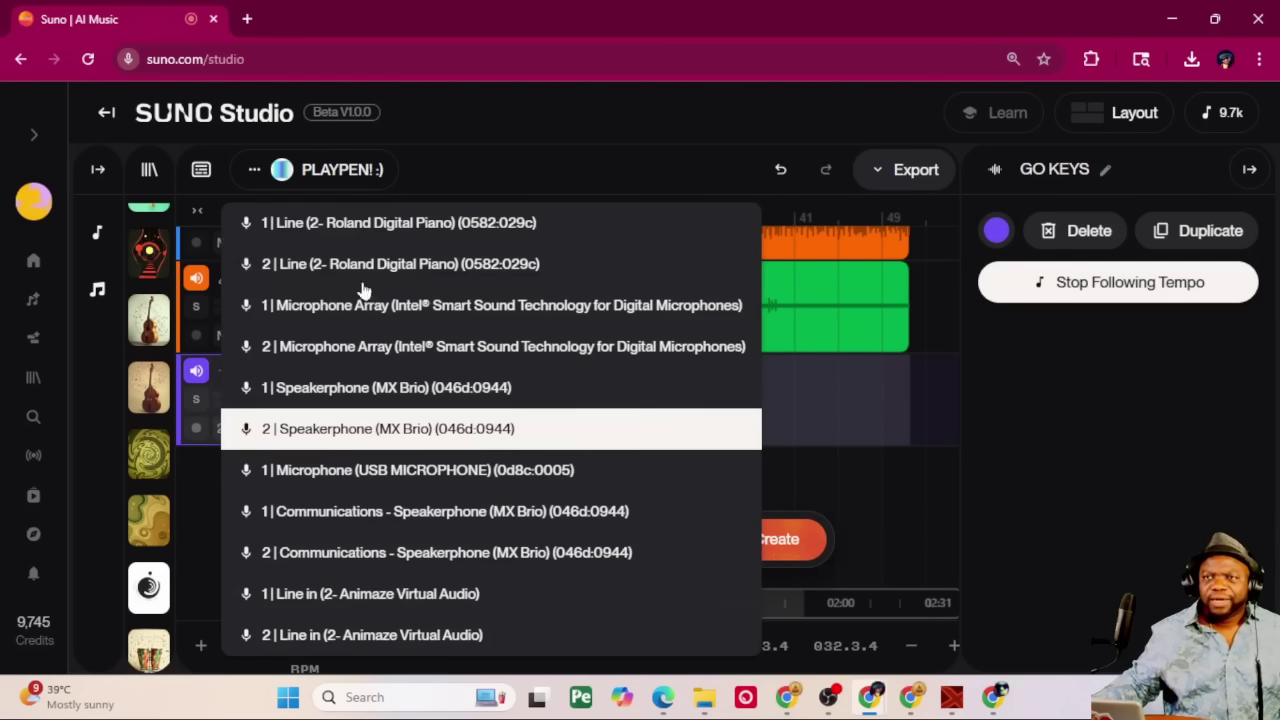
click(360, 225)
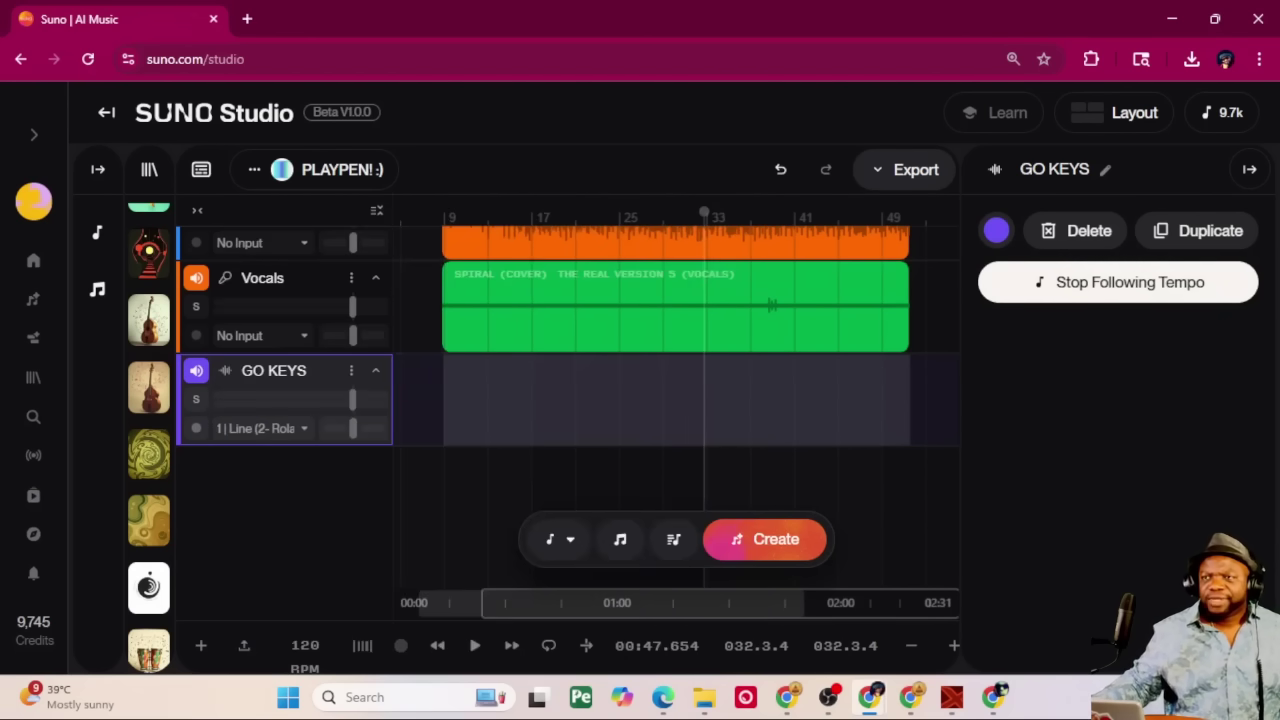
key(r)
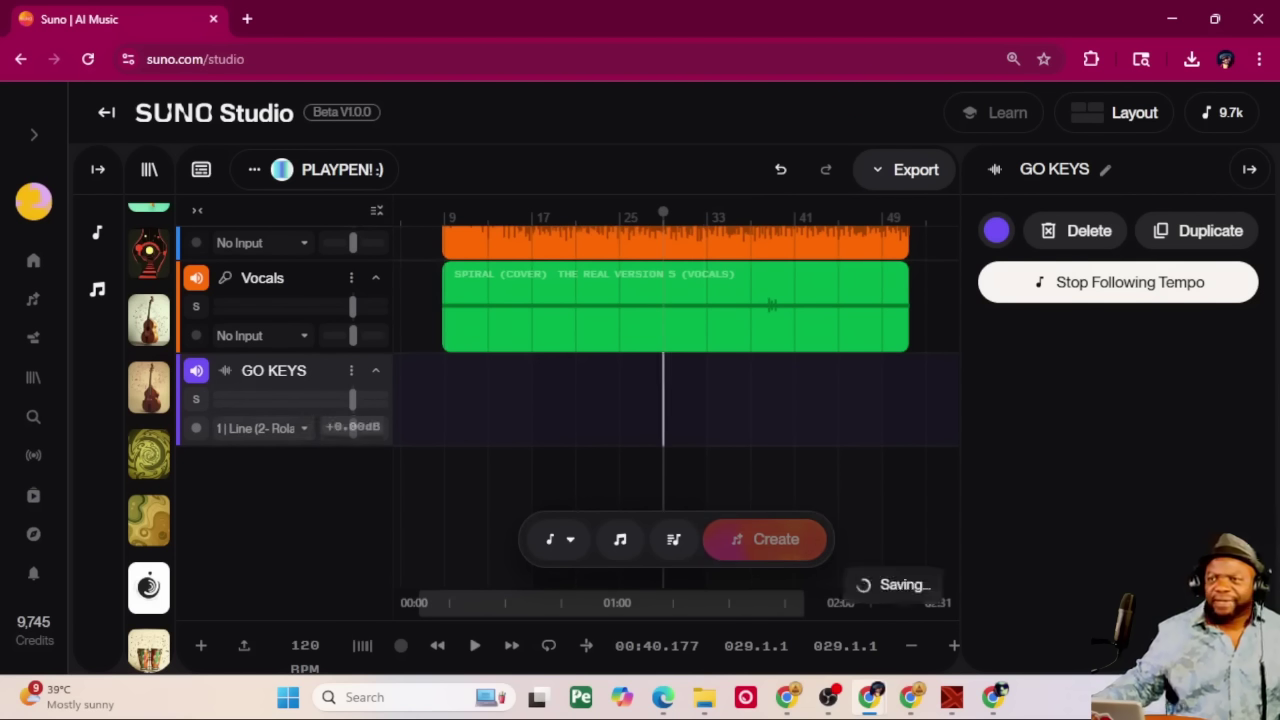
click(196, 429)
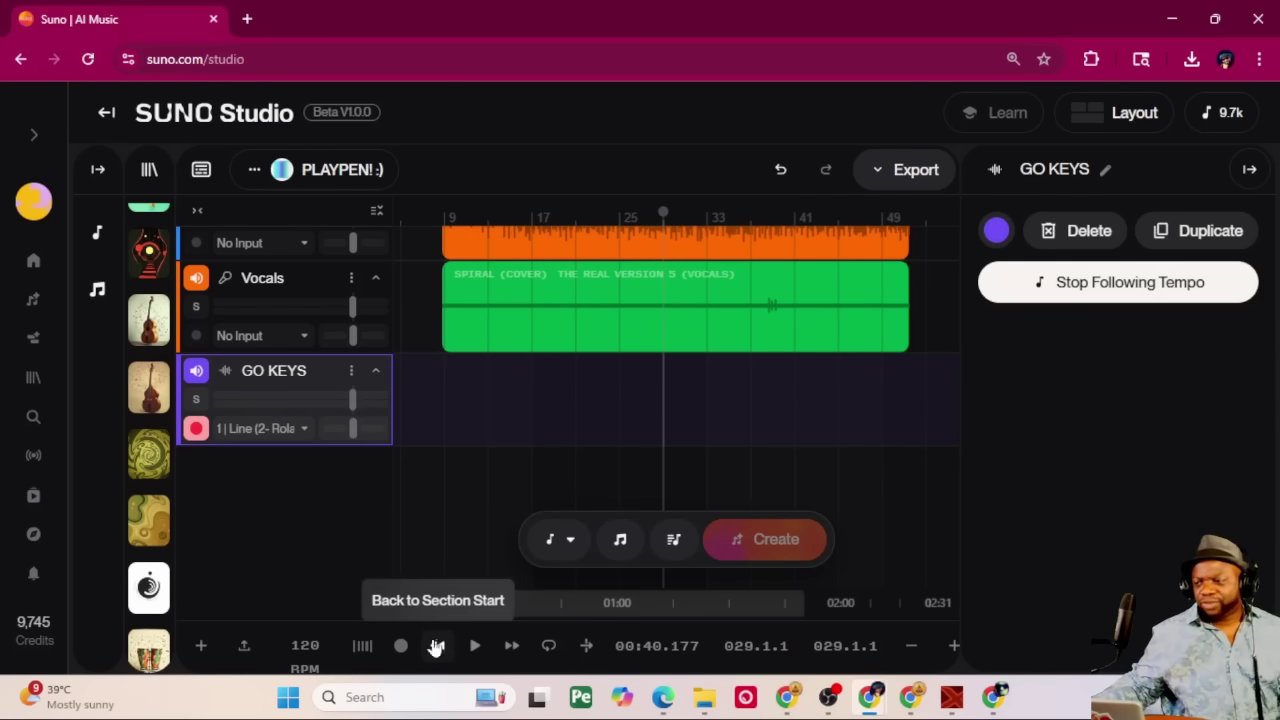
Make GO KEYS taller, zoom in twice, and record a keyboard take starting at bar 27.
mouse_move(219, 446)
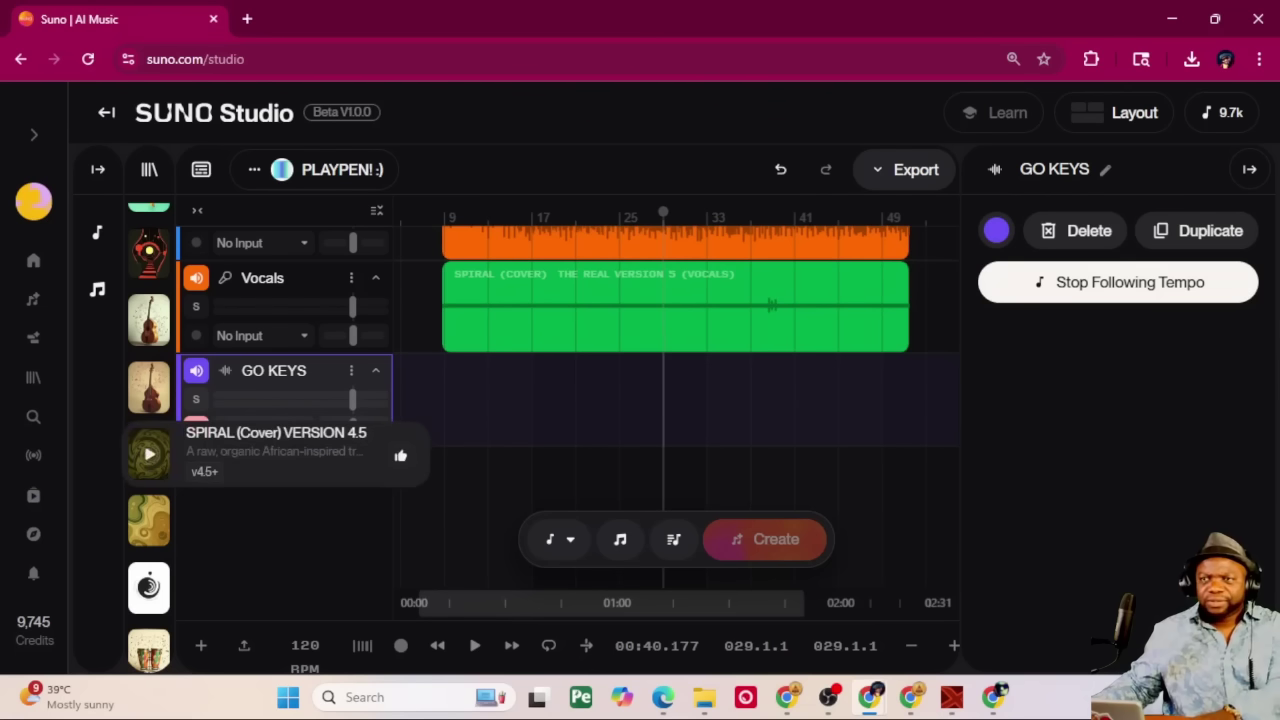
drag(355, 450, 364, 540)
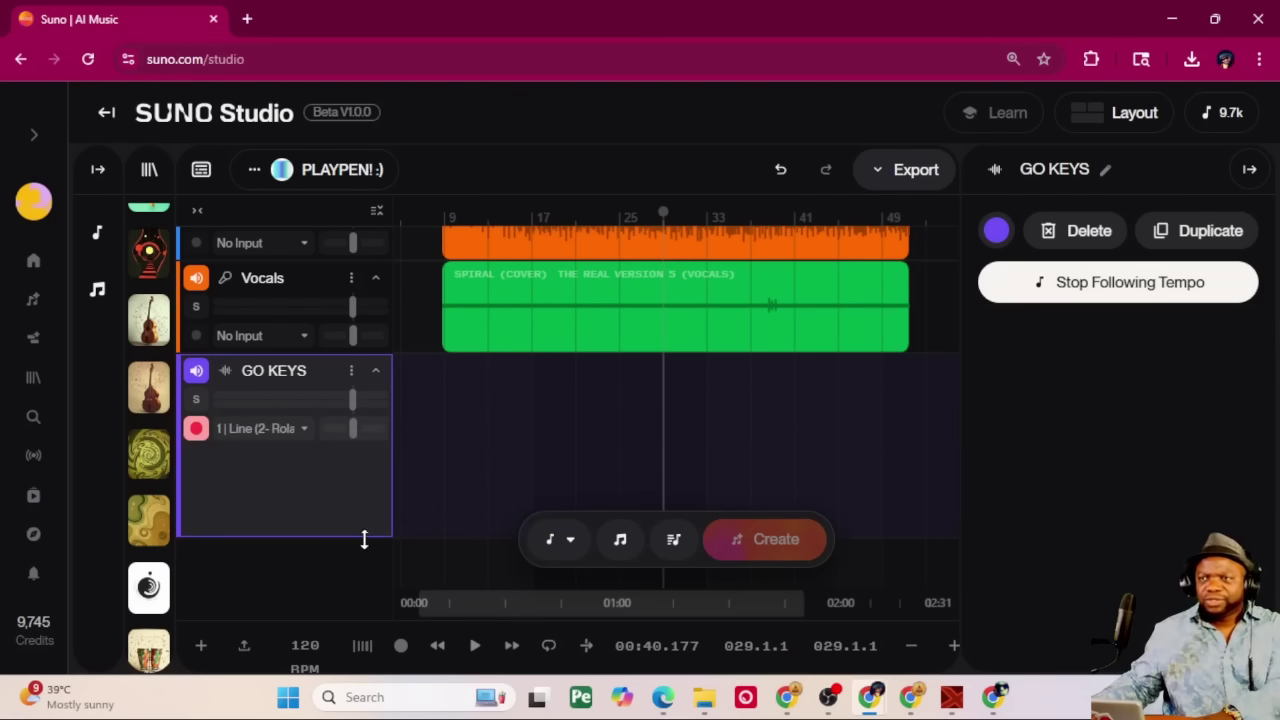
click(952, 646)
click(952, 647)
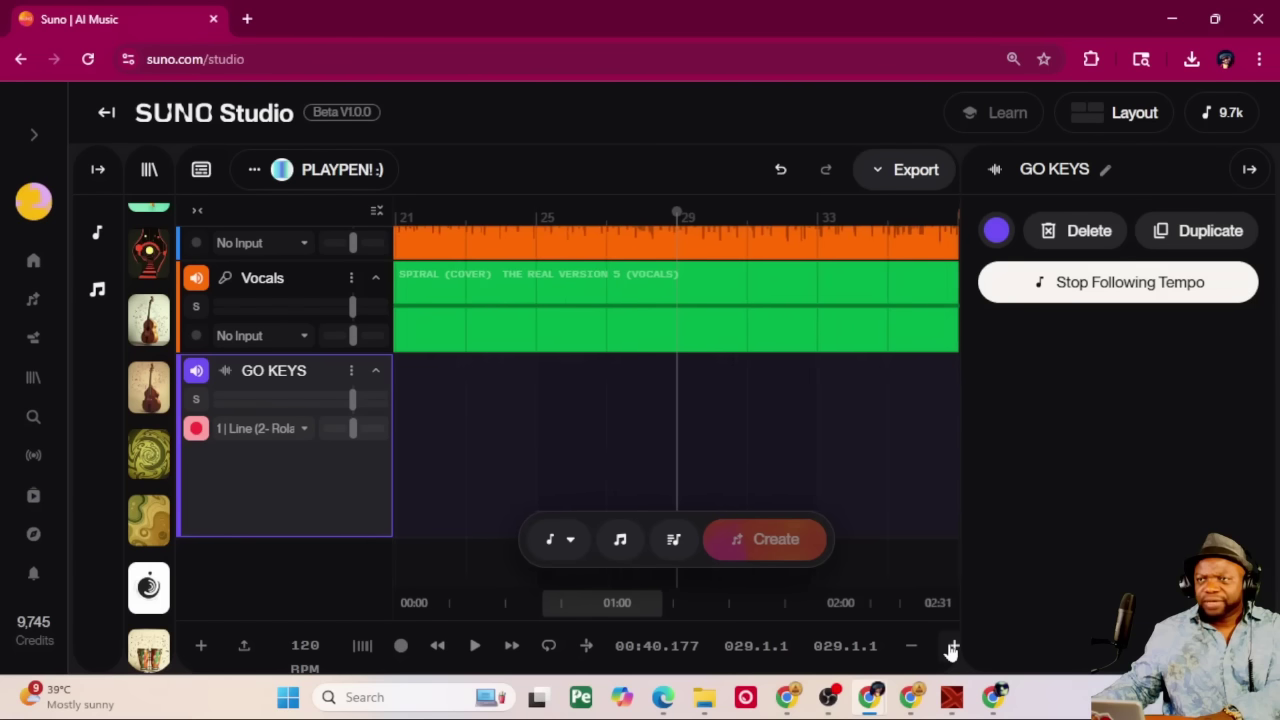
click(606, 440)
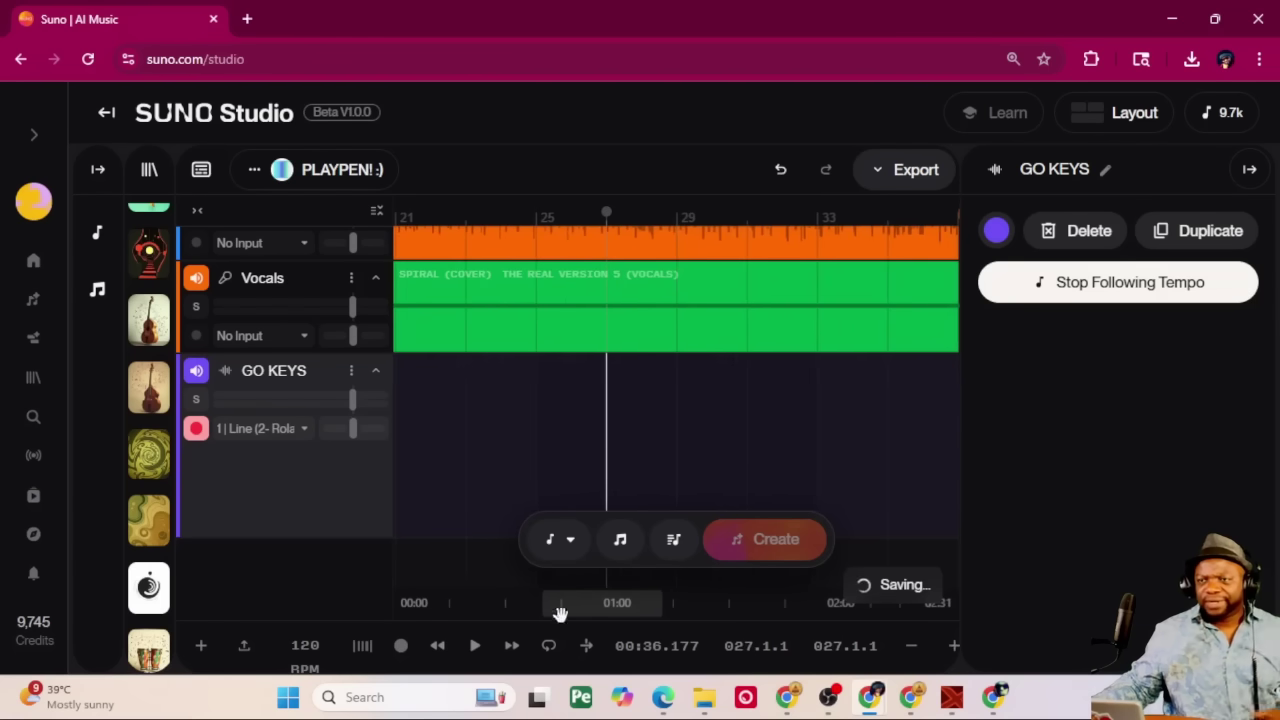
click(401, 646)
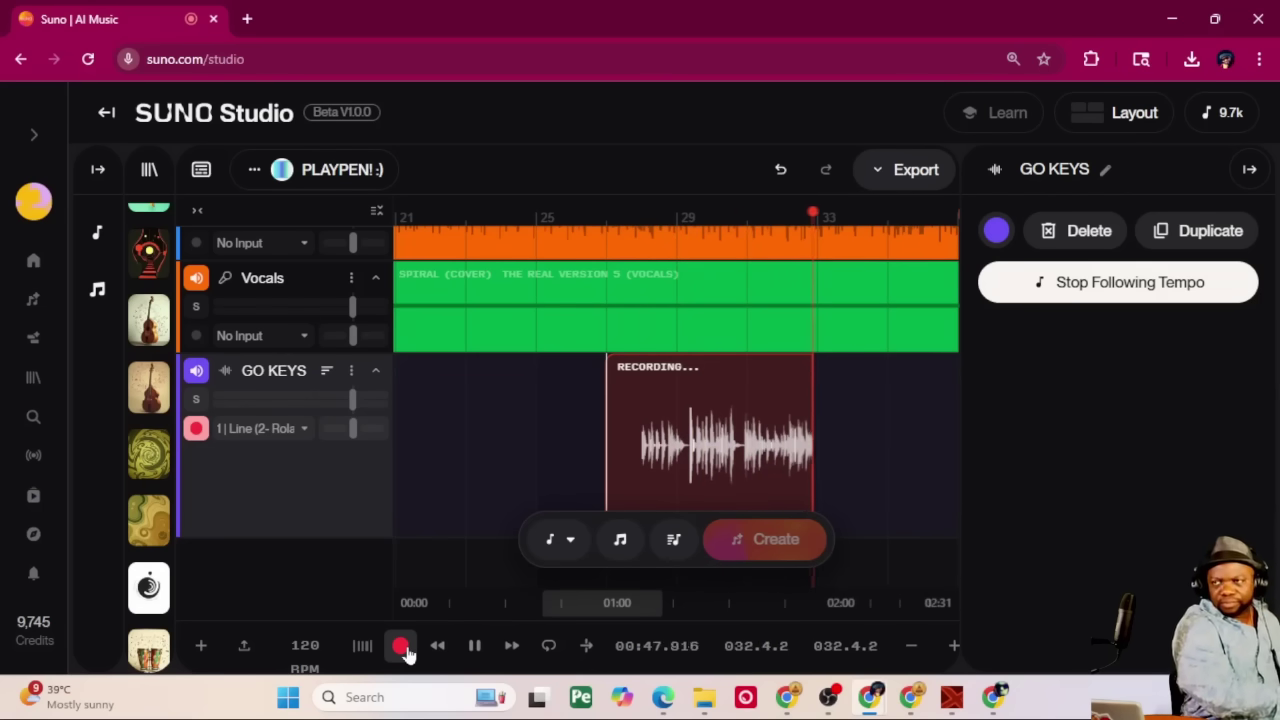
click(403, 647)
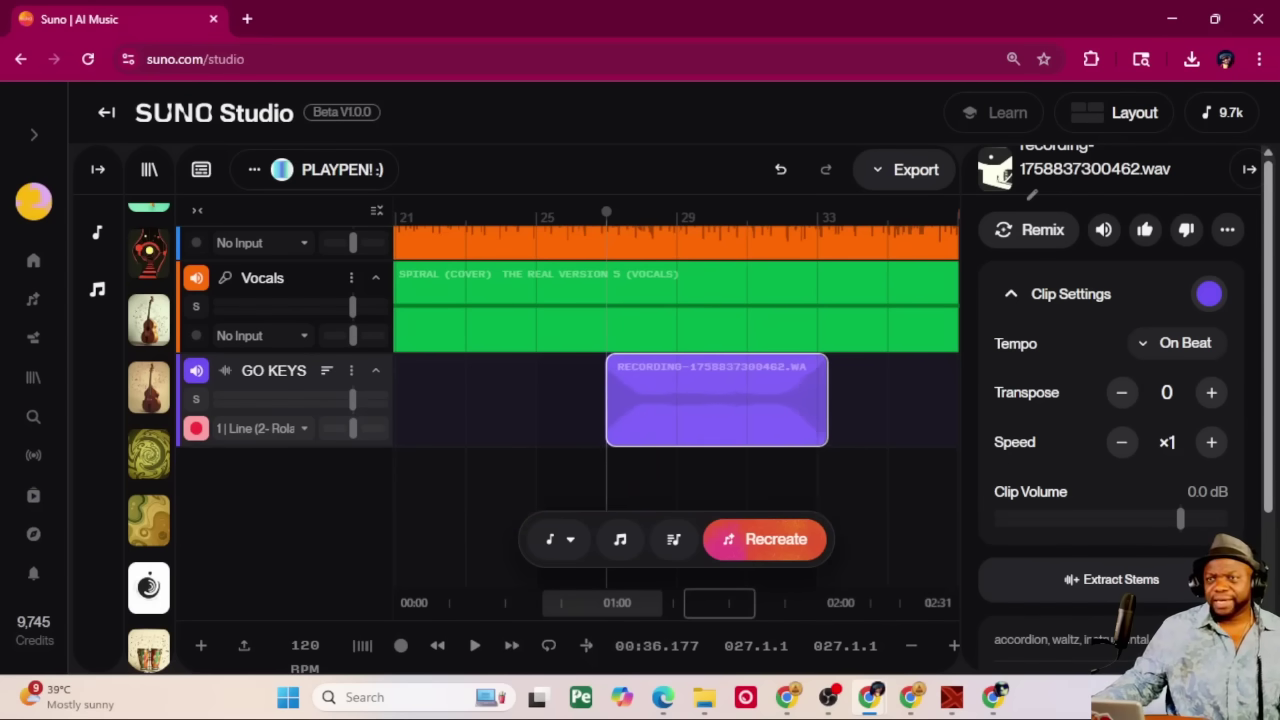
Disarm GO KEYS and play back the new keys recording soloed, then pause.
click(197, 430)
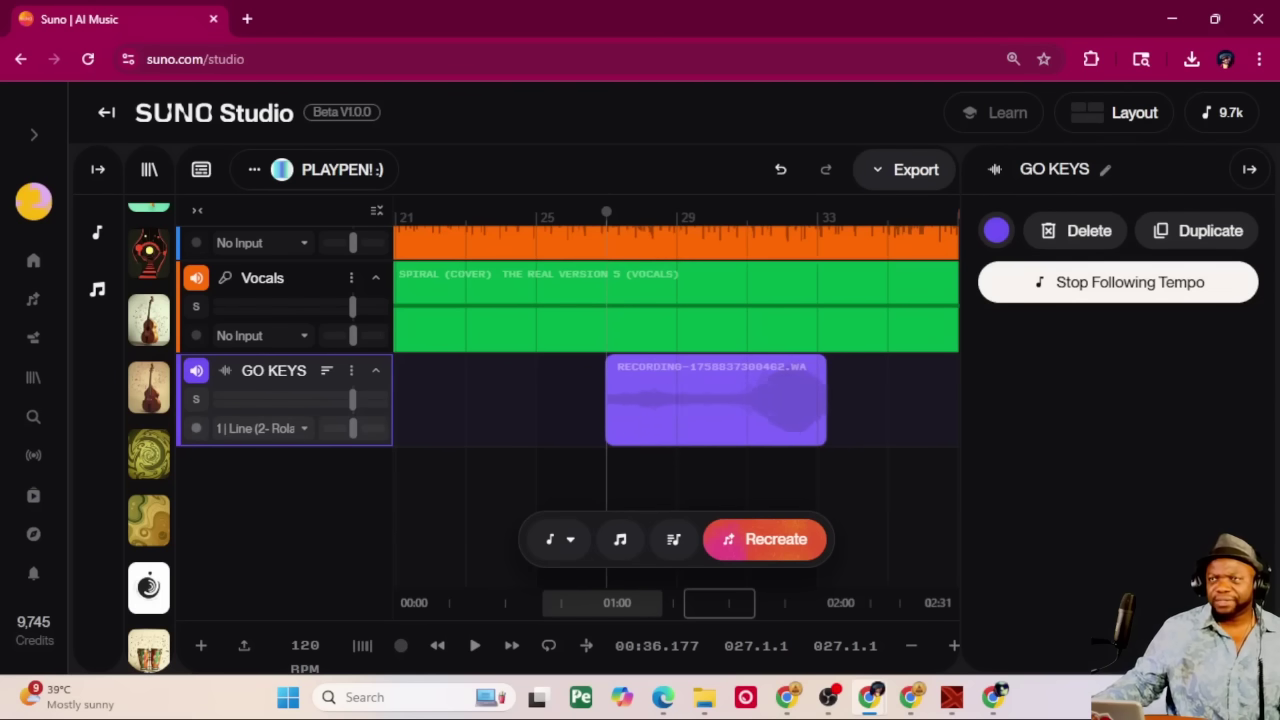
click(715, 400)
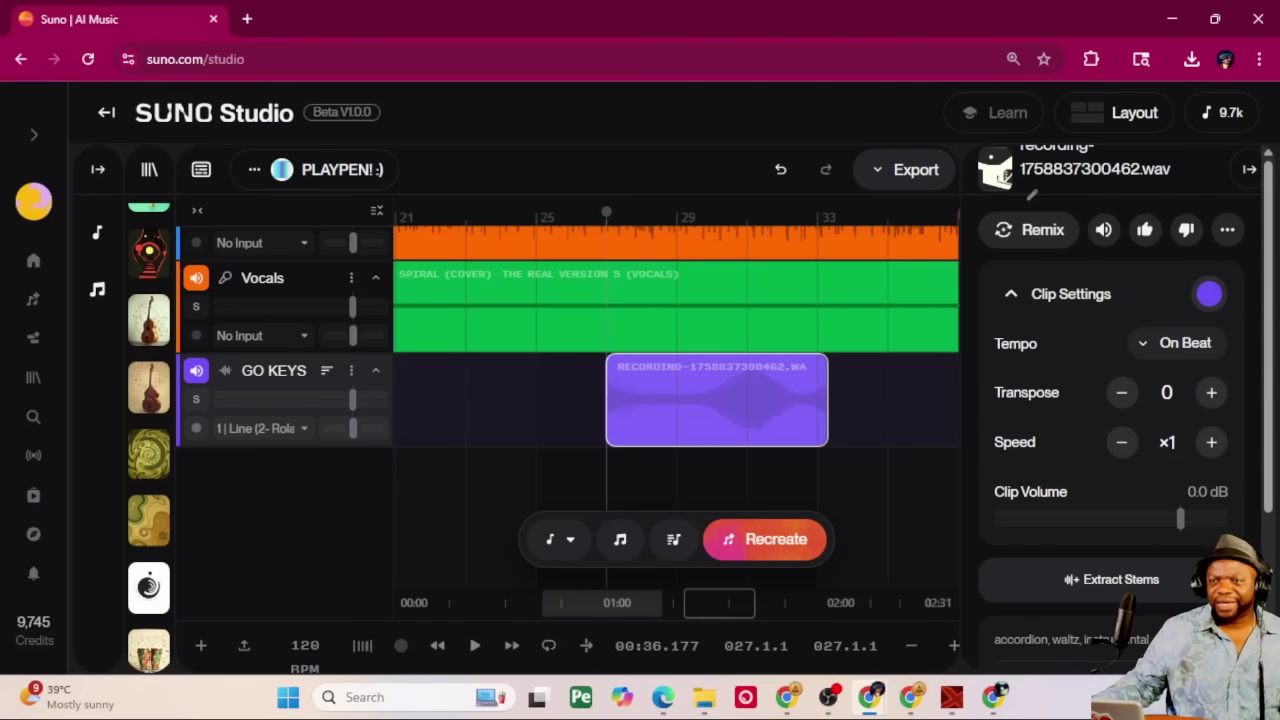
click(476, 648)
click(197, 400)
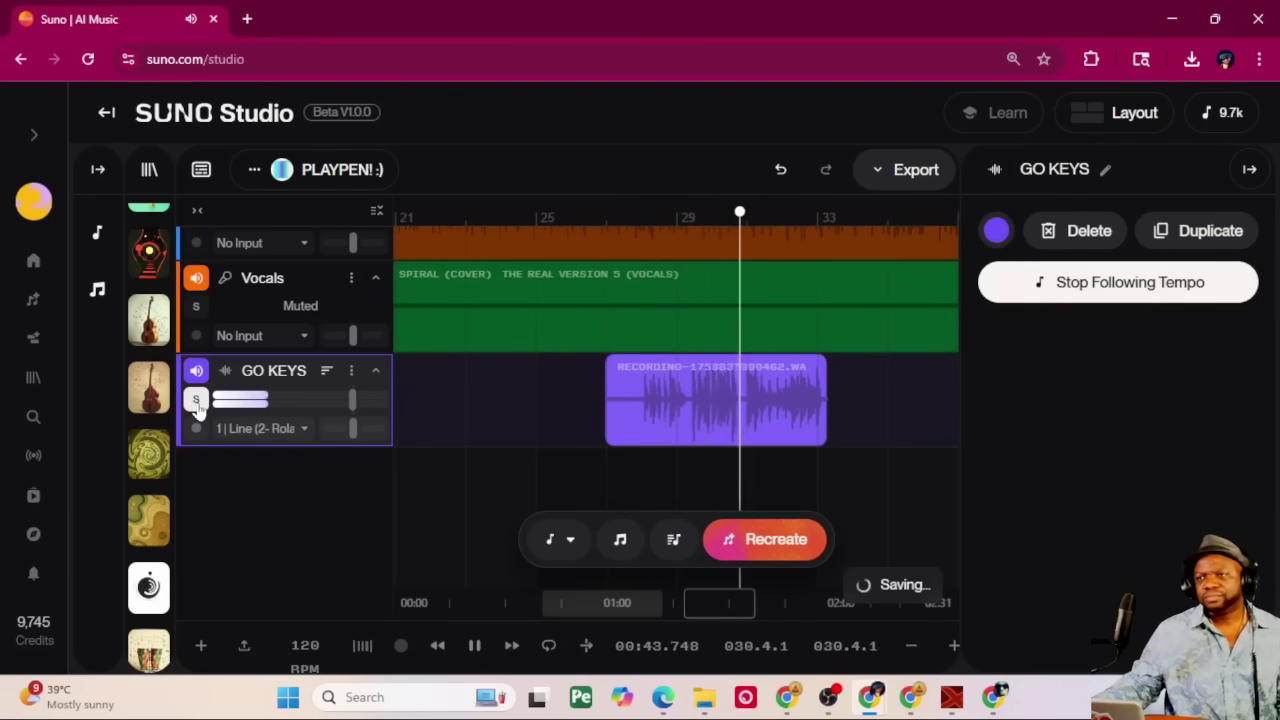
click(196, 400)
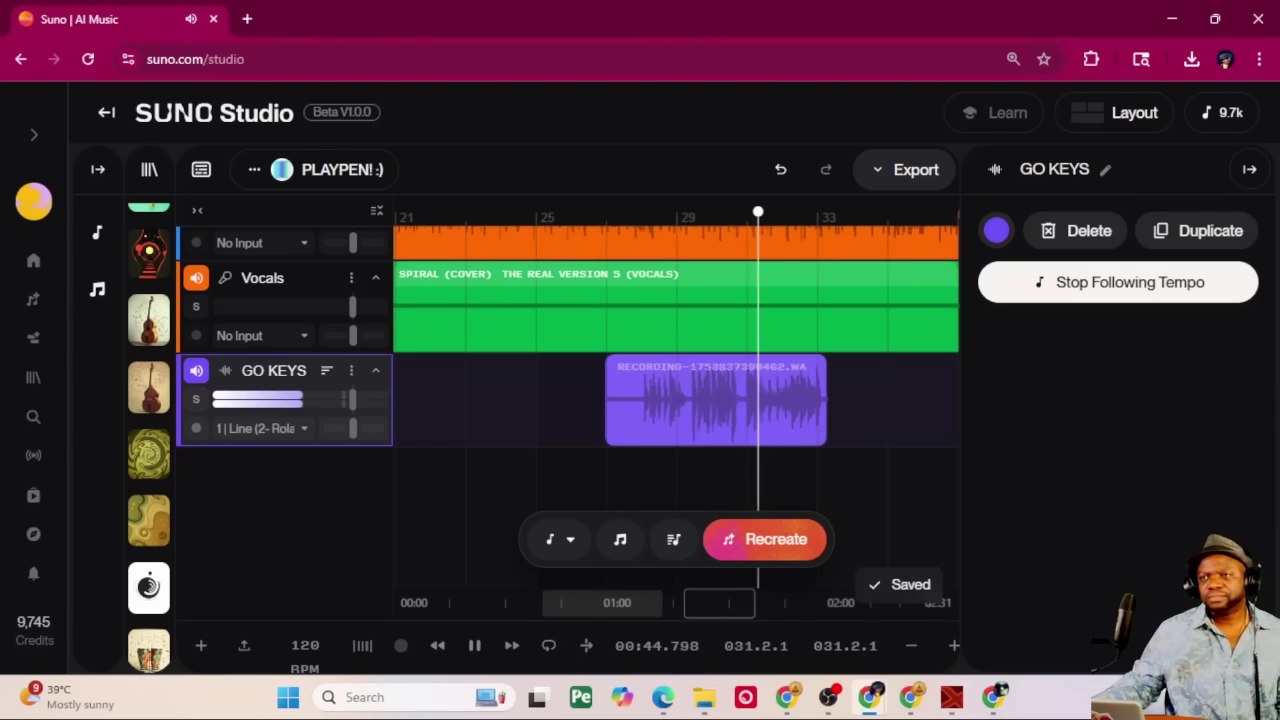
click(473, 648)
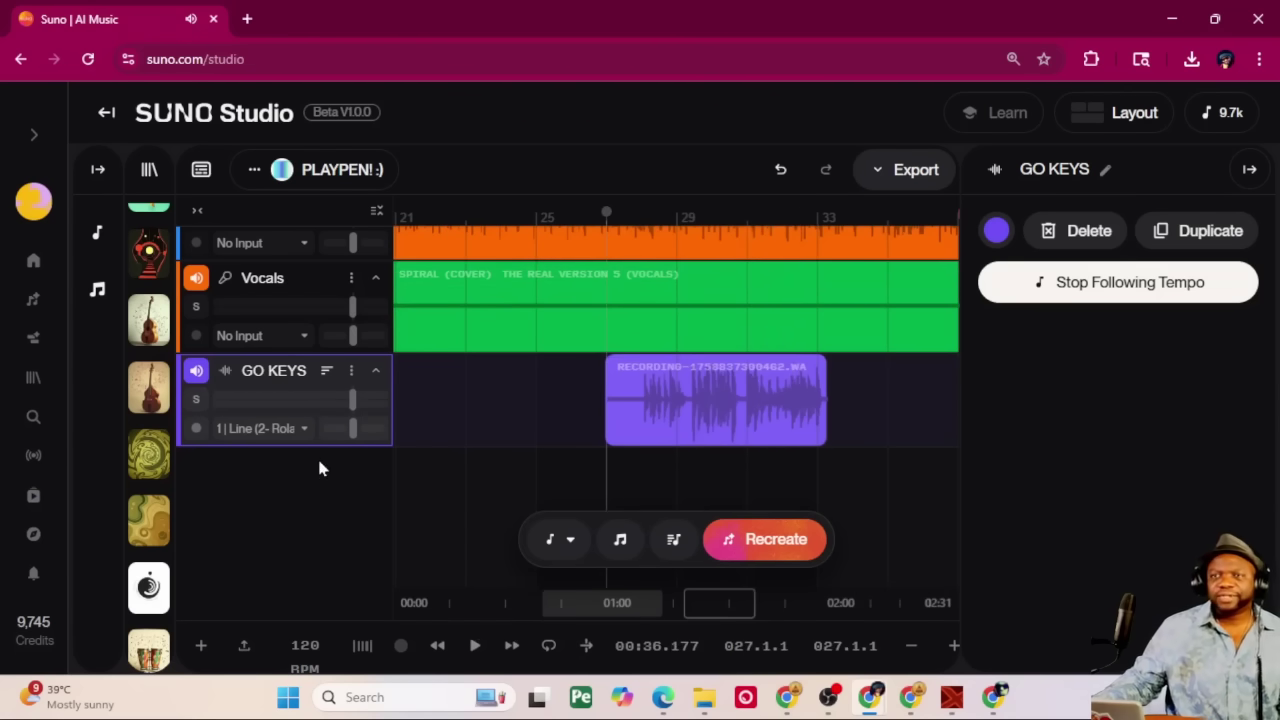
Solo GO KEYS with Bass and Drums and play back from bar 27.
scroll(317, 458, up, 3)
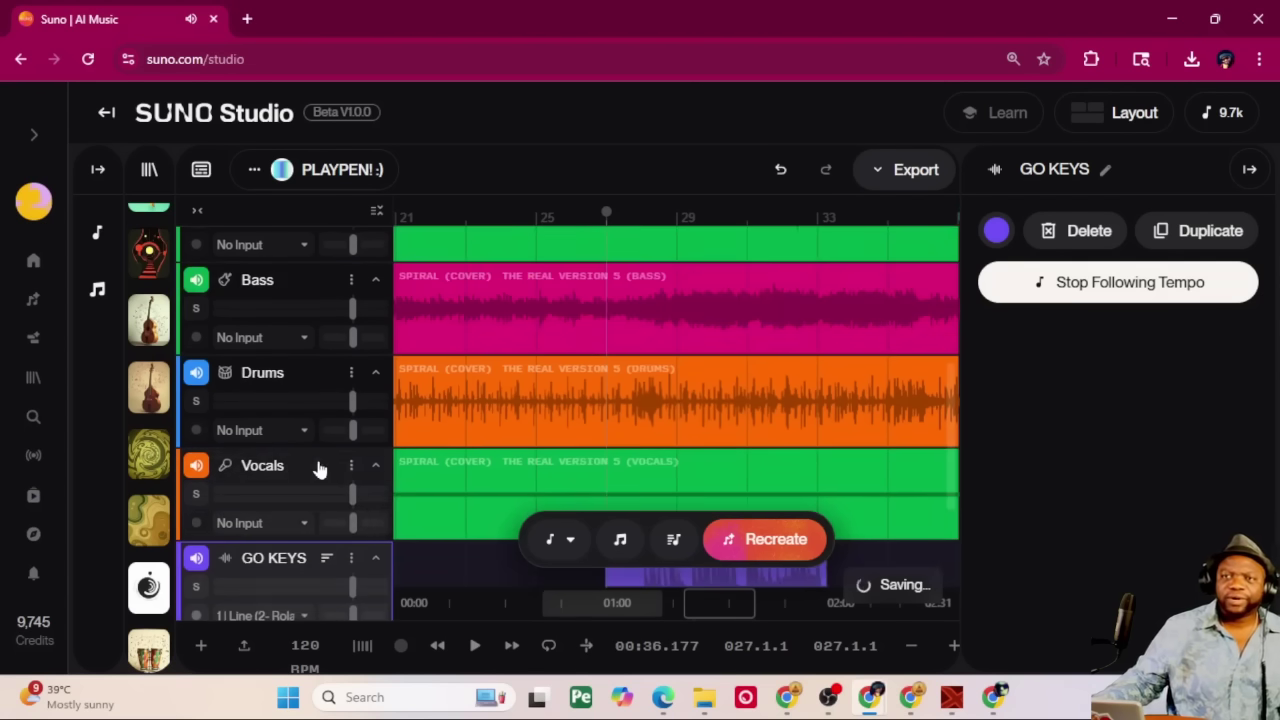
click(198, 312)
scroll(320, 370, down, 2)
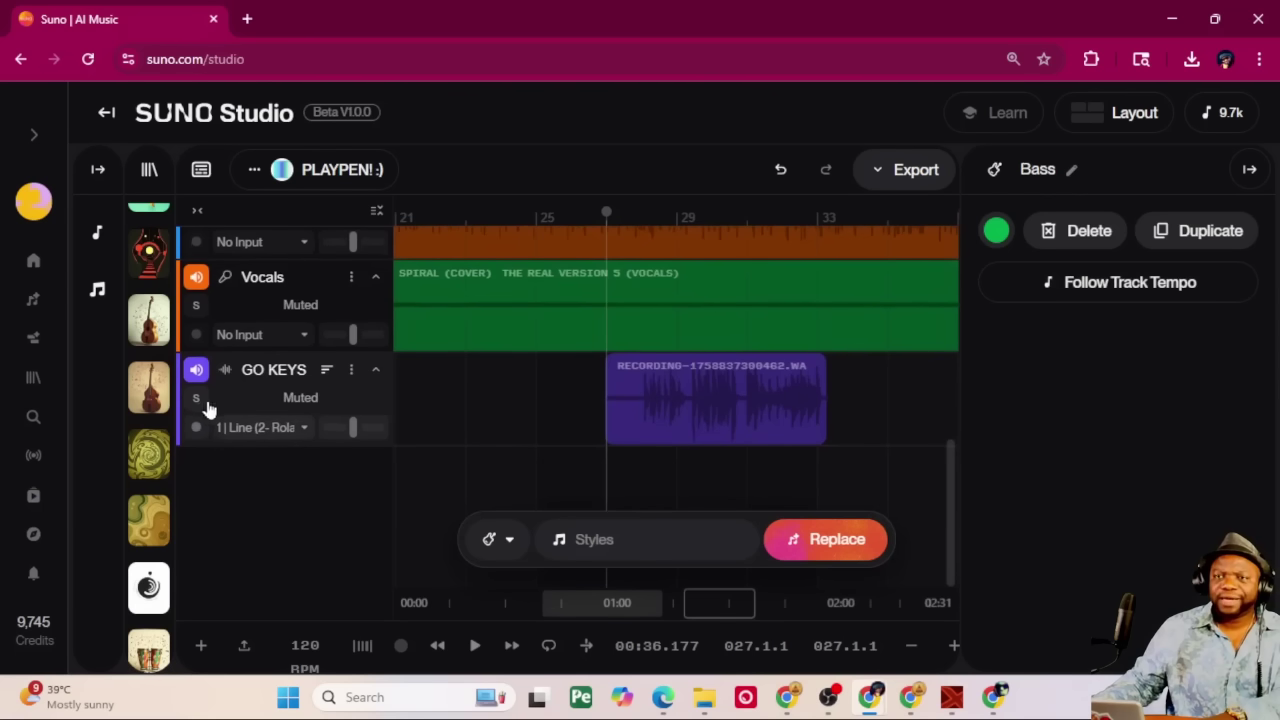
click(196, 398)
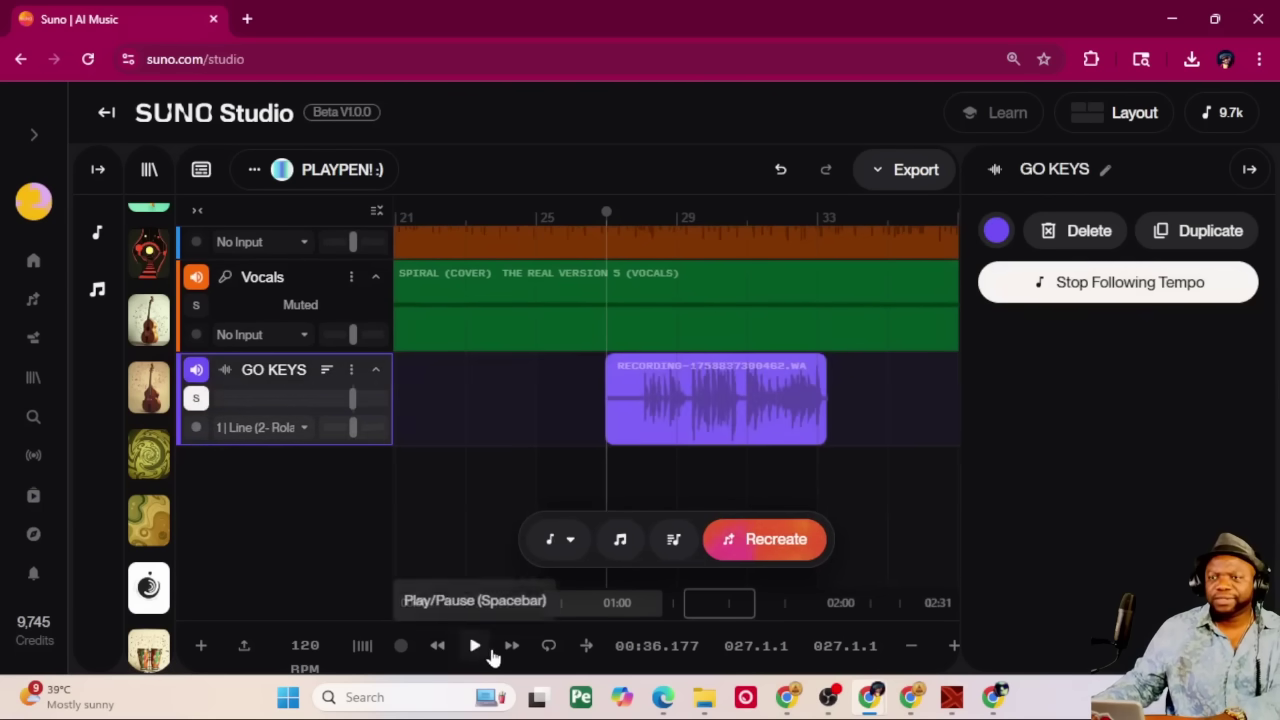
click(476, 646)
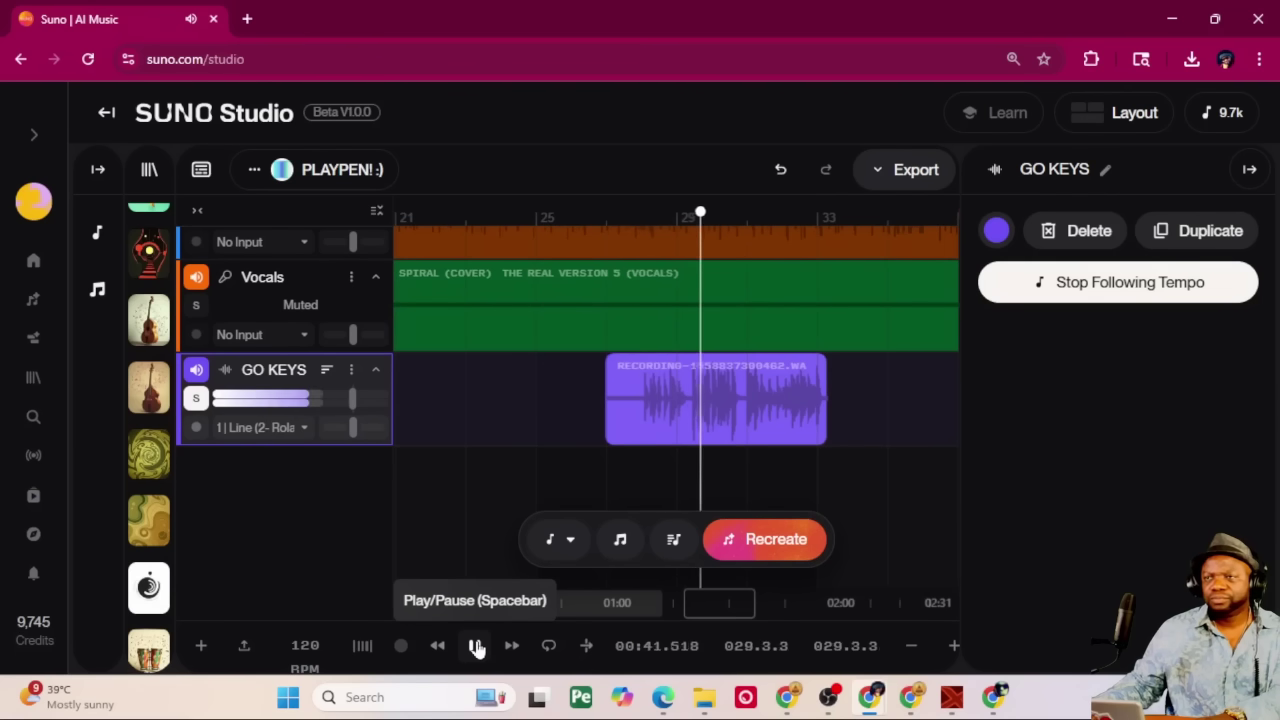
scroll(314, 377, up, 5)
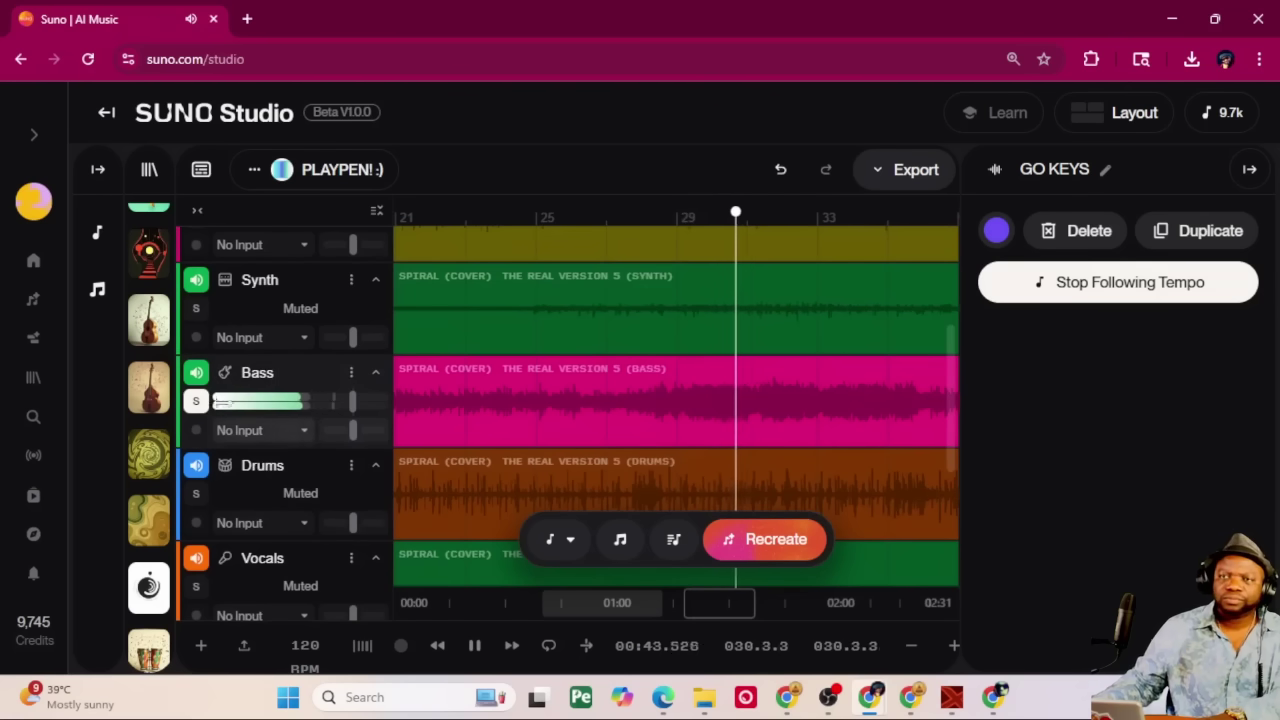
click(198, 505)
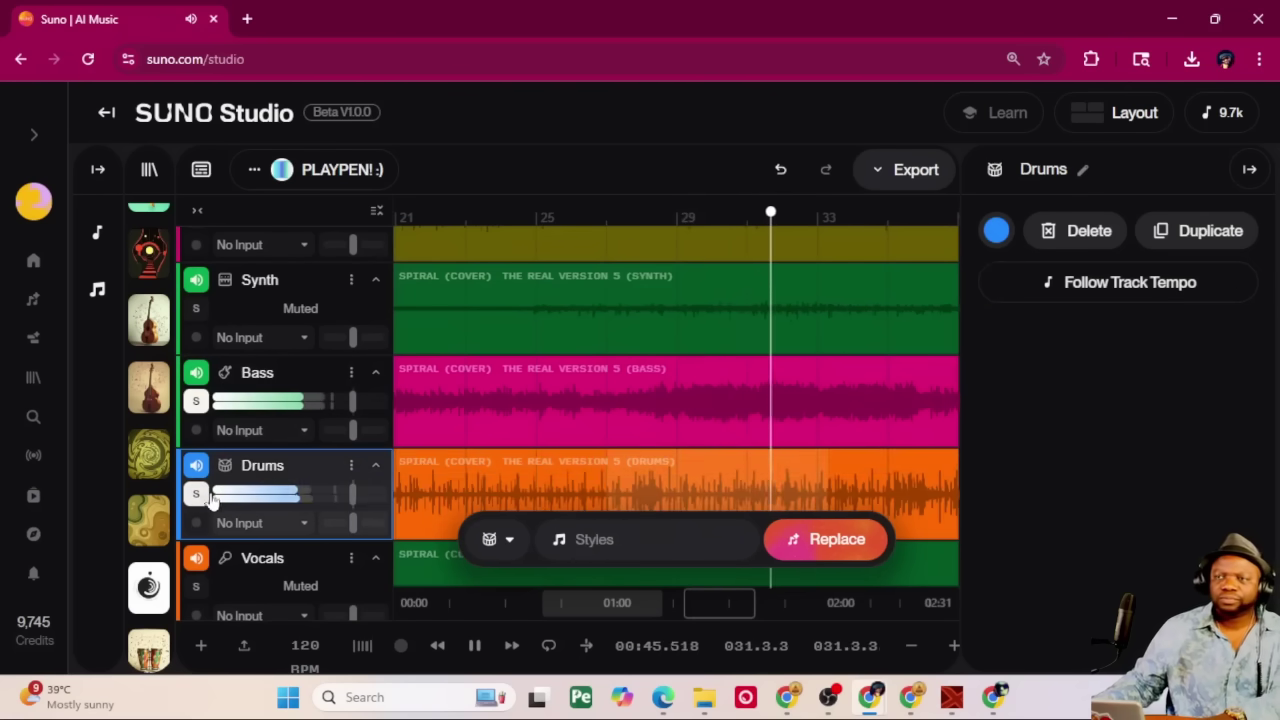
scroll(543, 463, down, 5)
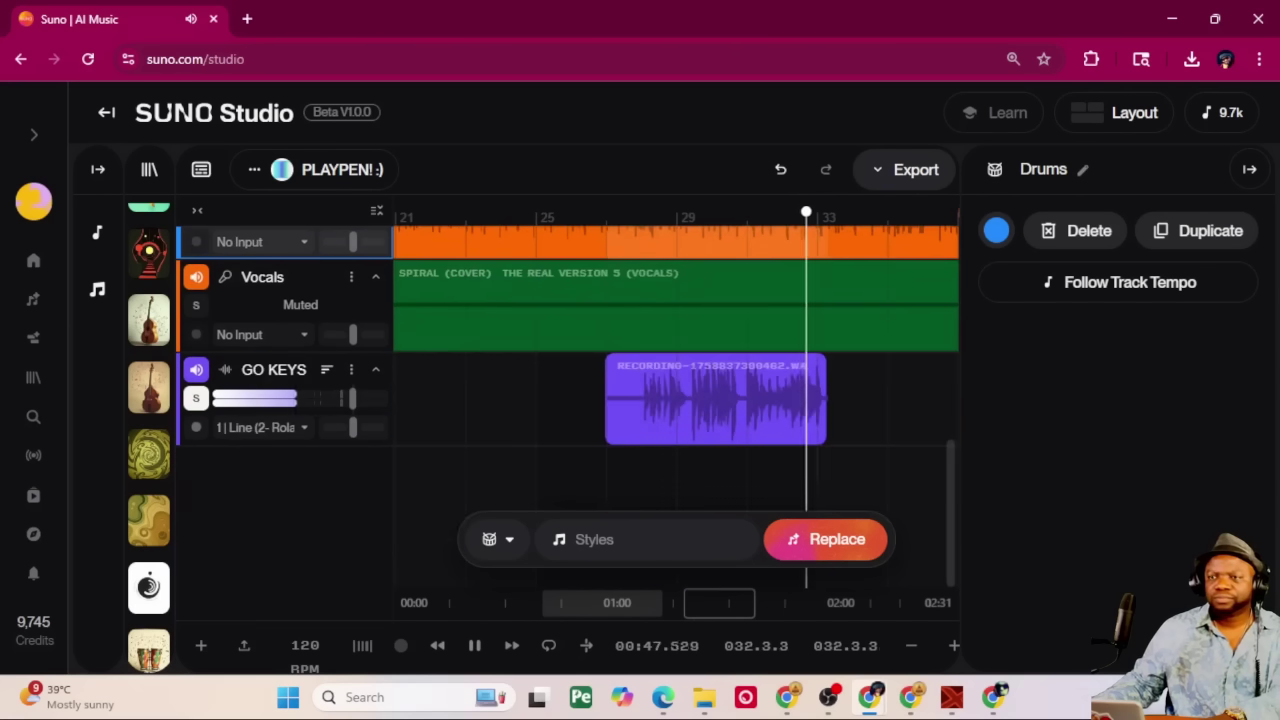
click(475, 646)
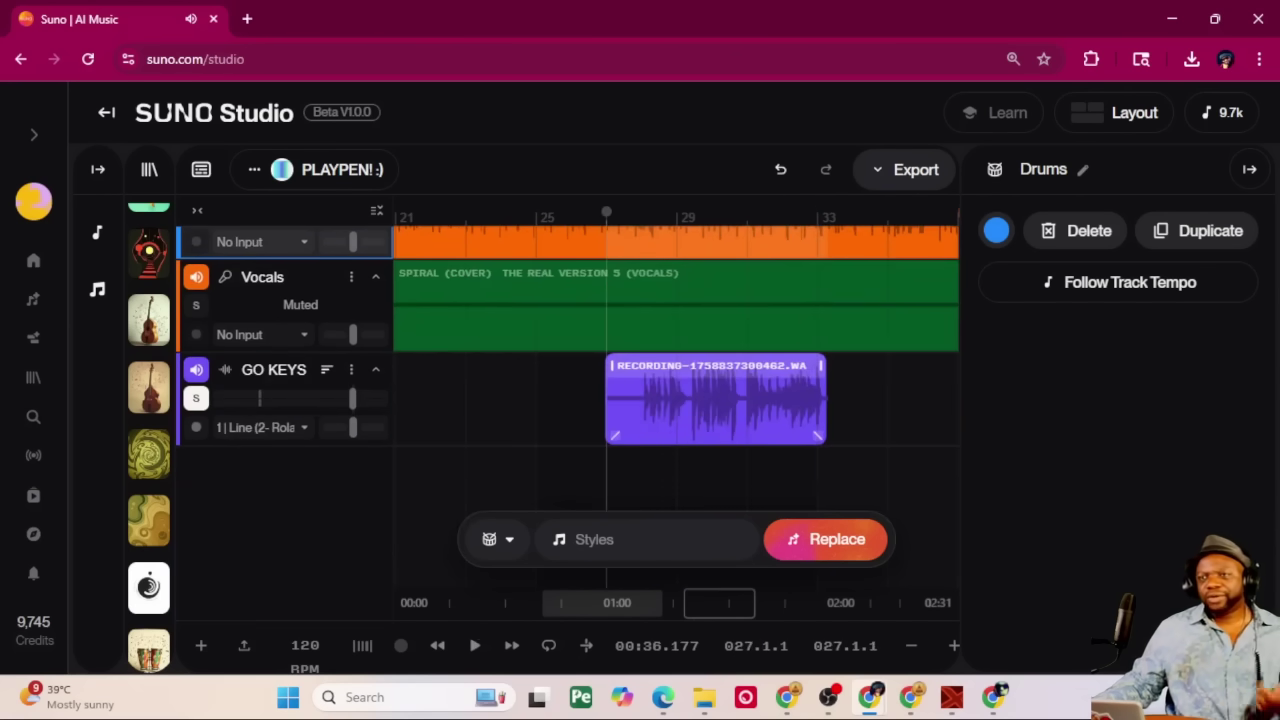
scroll(543, 420, up, 5)
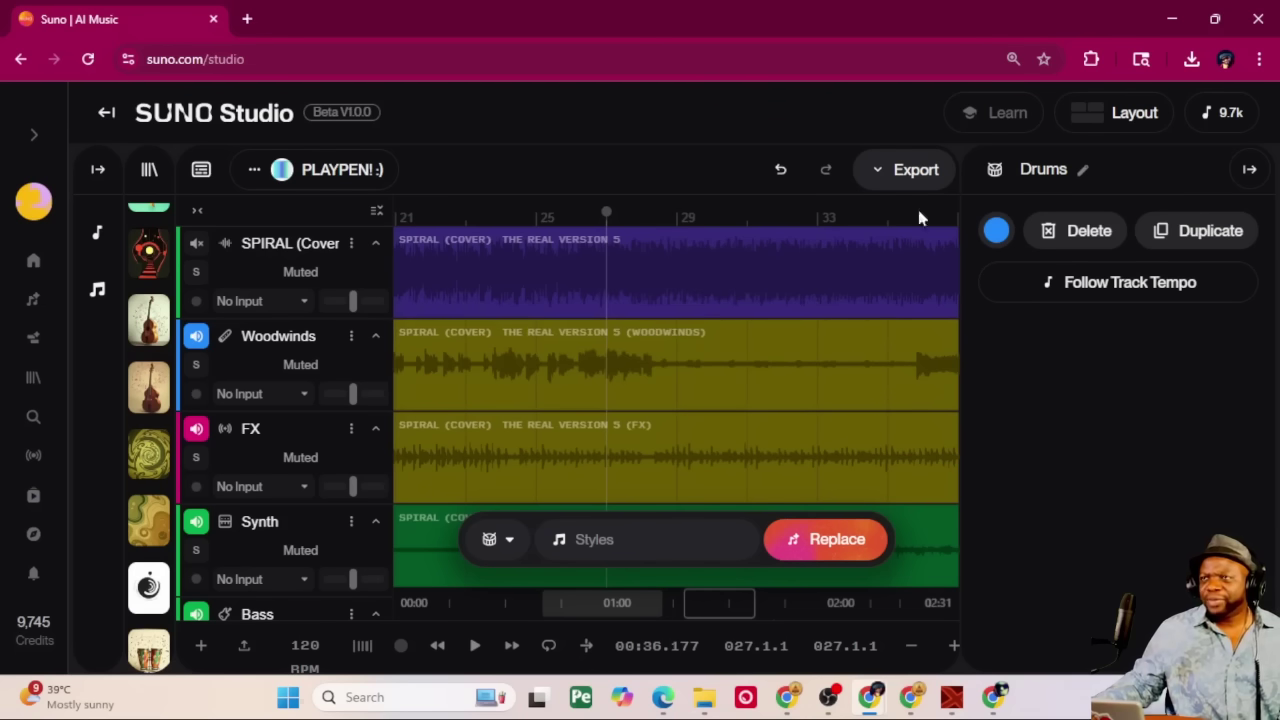
click(880, 178)
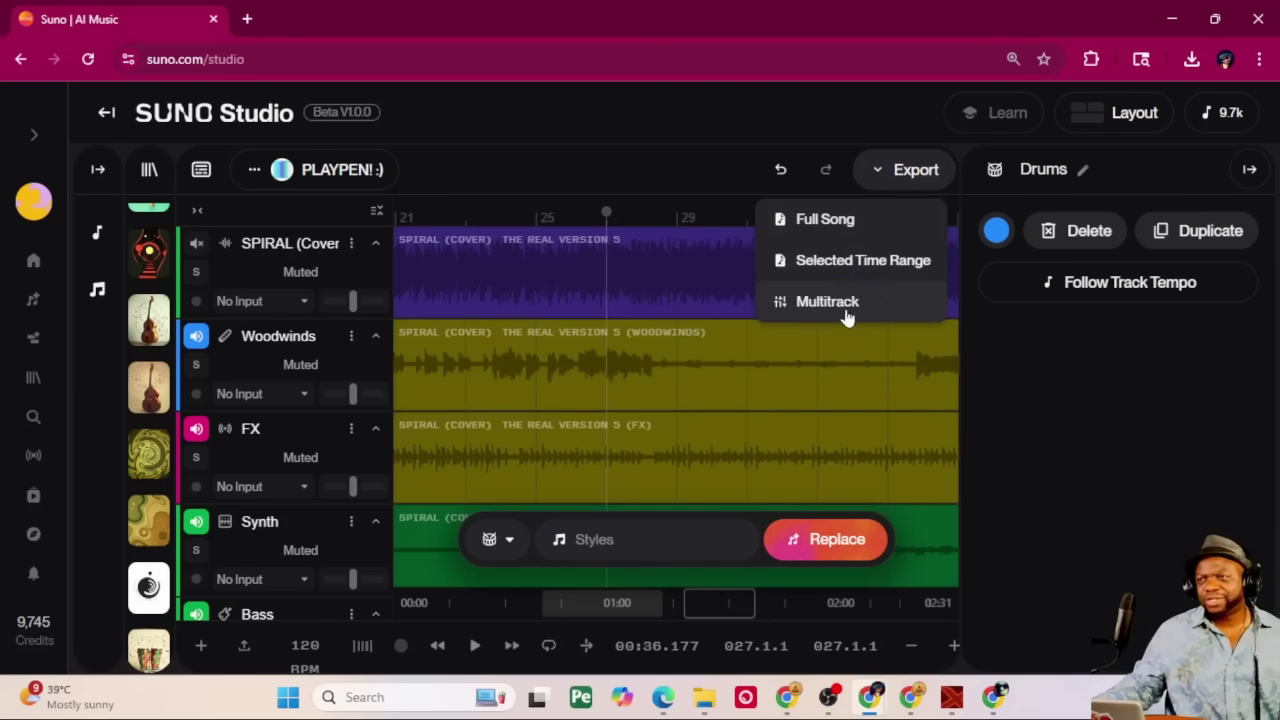
click(1090, 388)
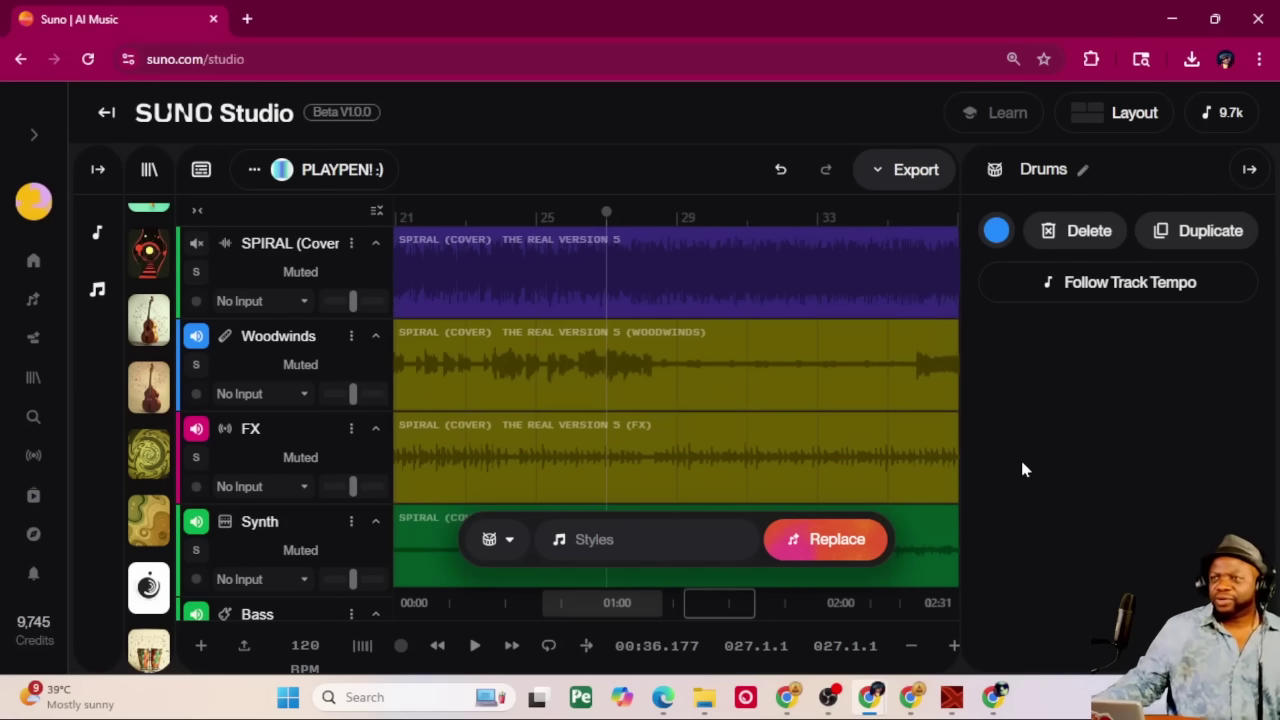
Select the Woodwinds clip, then the full-mix SPIRAL (Cover) clip.
click(721, 365)
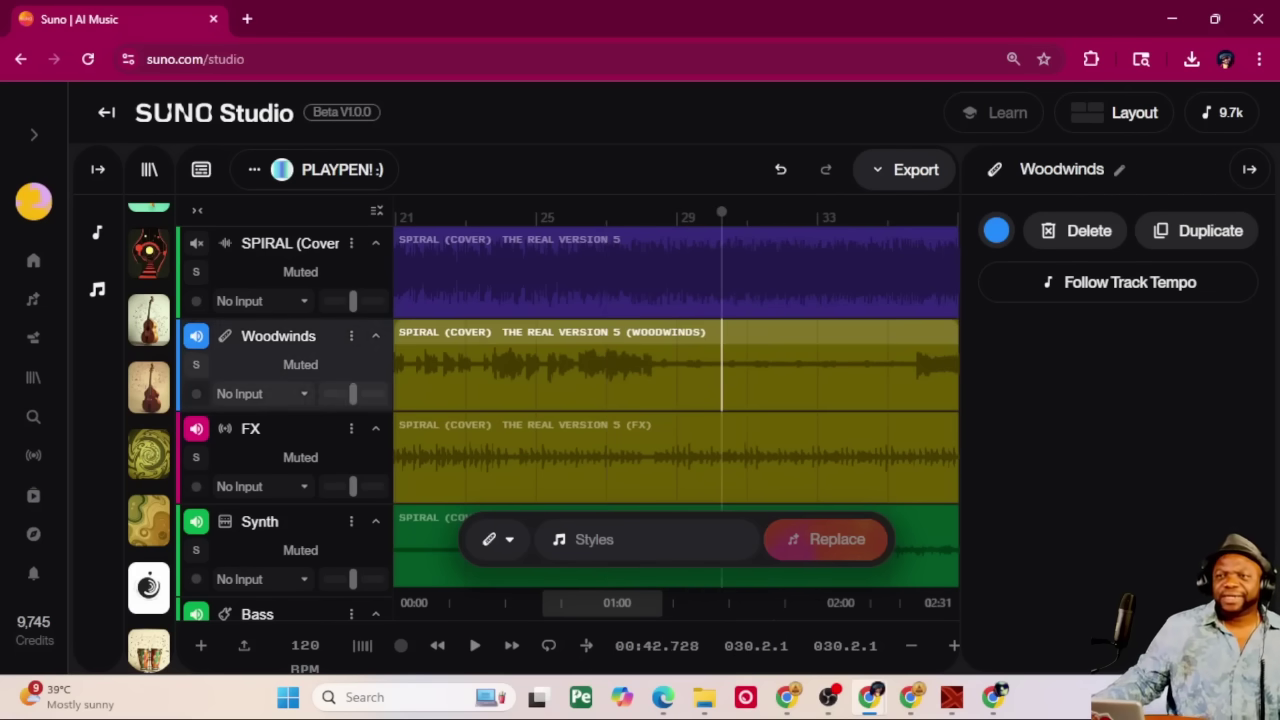
click(536, 245)
scroll(536, 330, down, 1)
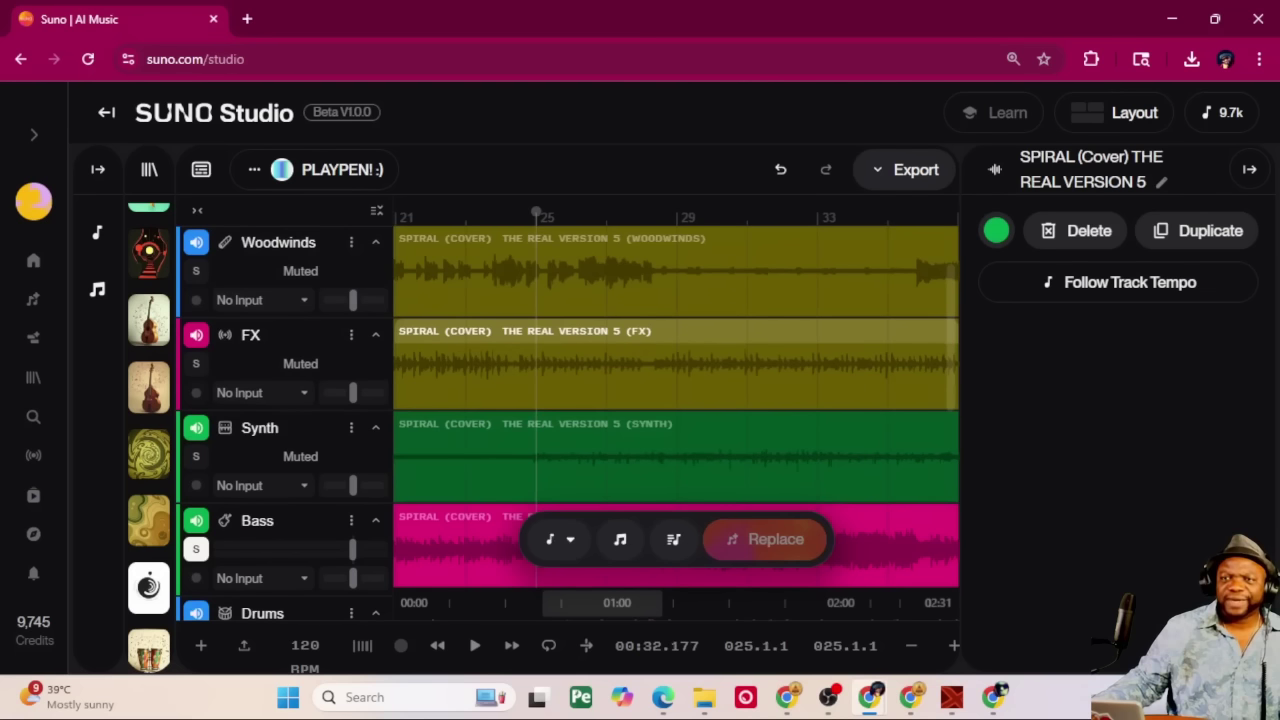
scroll(536, 330, down, 1)
scroll(536, 330, up, 1)
scroll(536, 330, down, 2)
scroll(536, 330, down, 1)
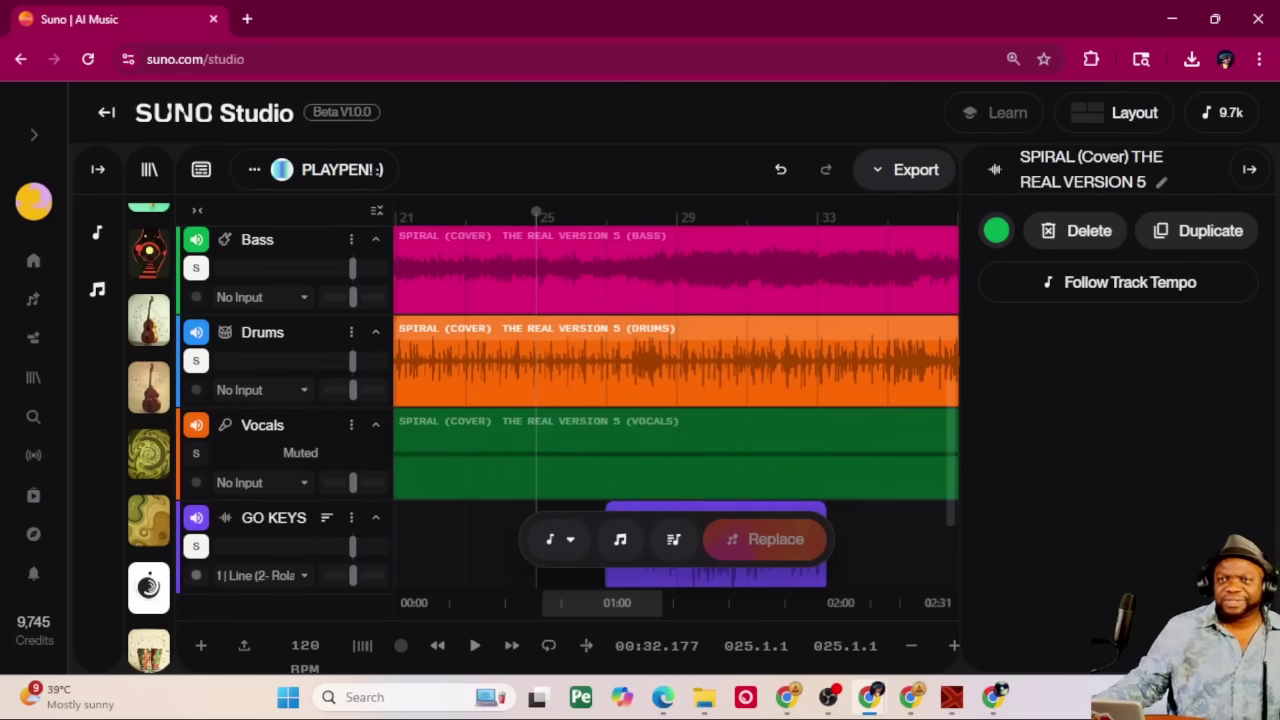
scroll(536, 330, up, 1)
Run Get MIDI (10 credits) on the Bass stem clip.
click(637, 360)
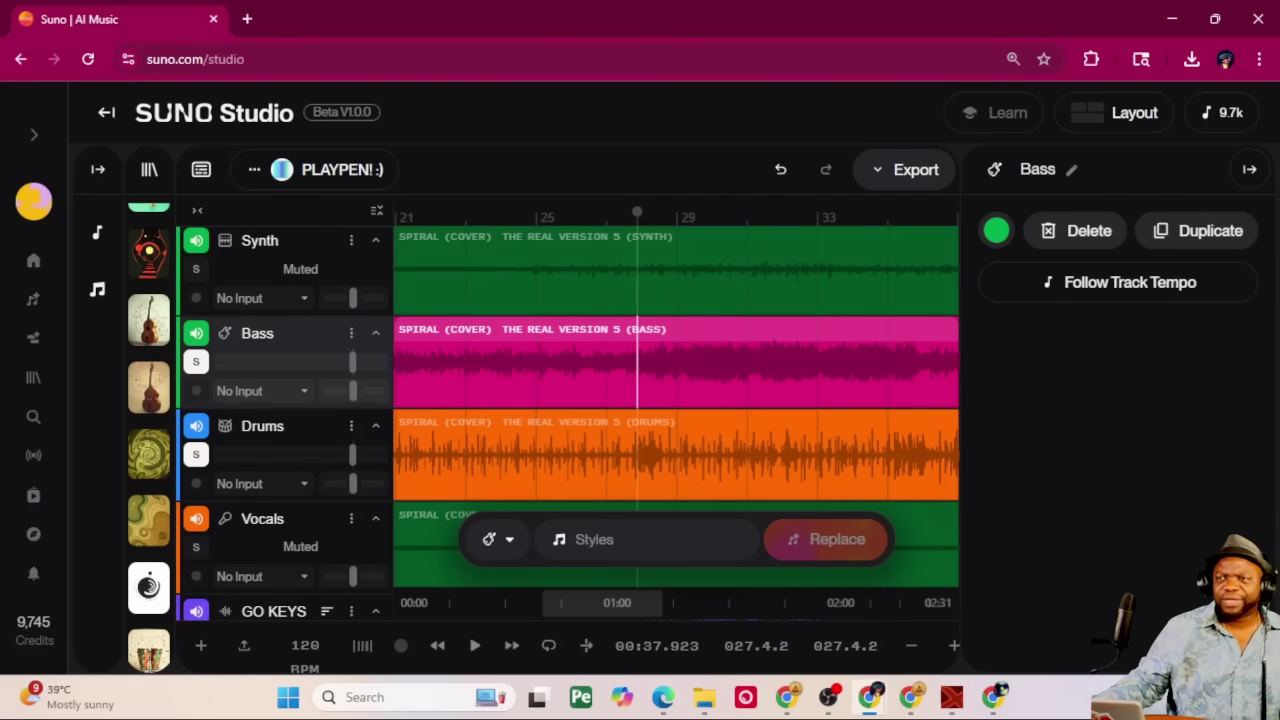
click(772, 358)
right_click(785, 338)
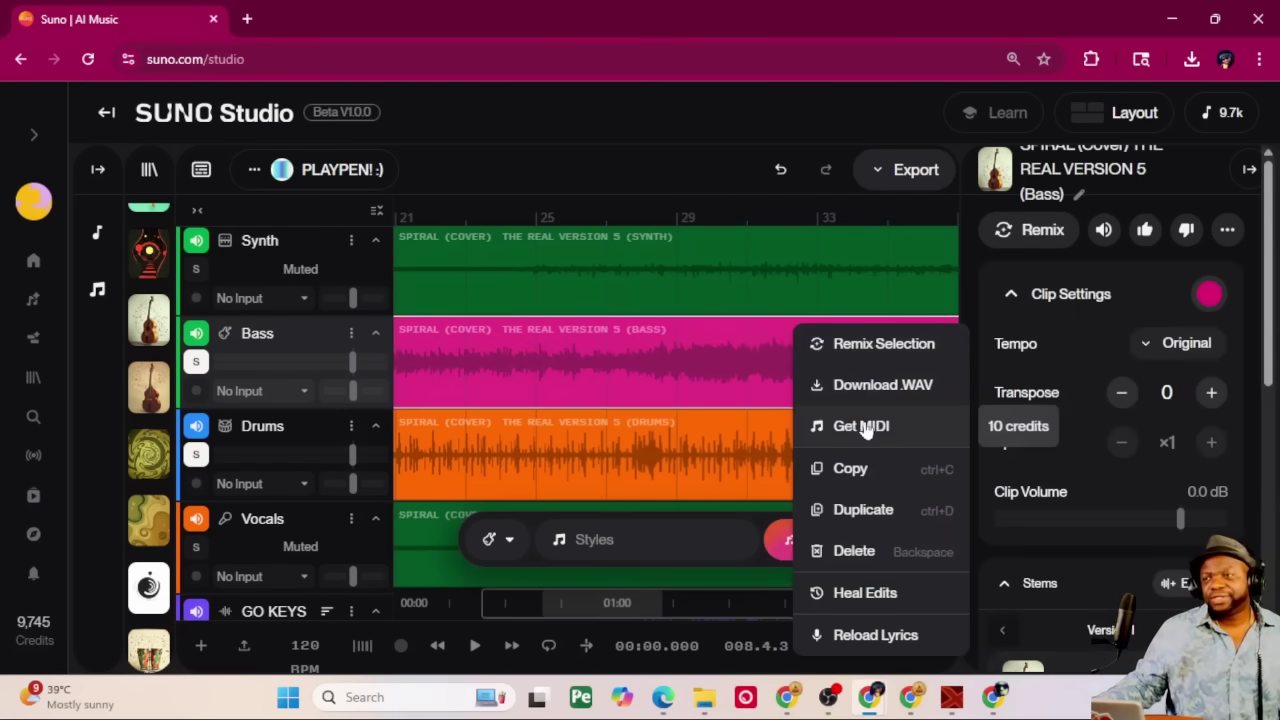
click(863, 426)
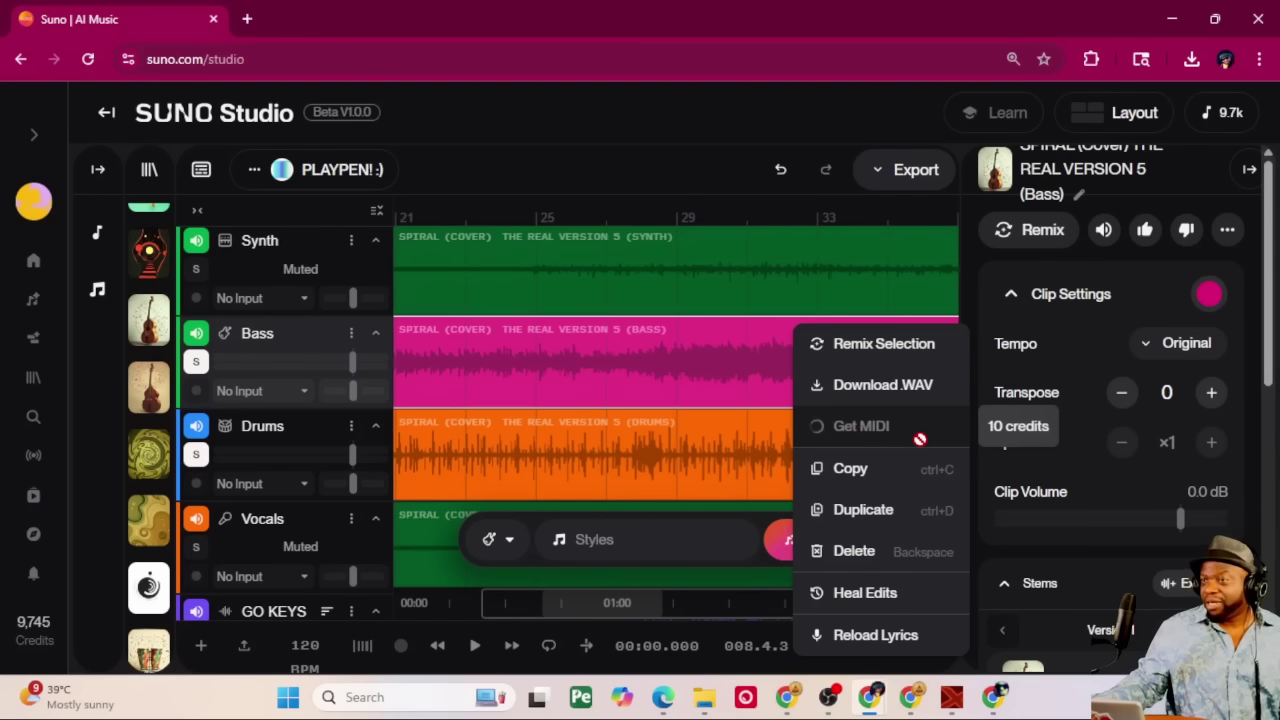
scroll(249, 313, up, 3)
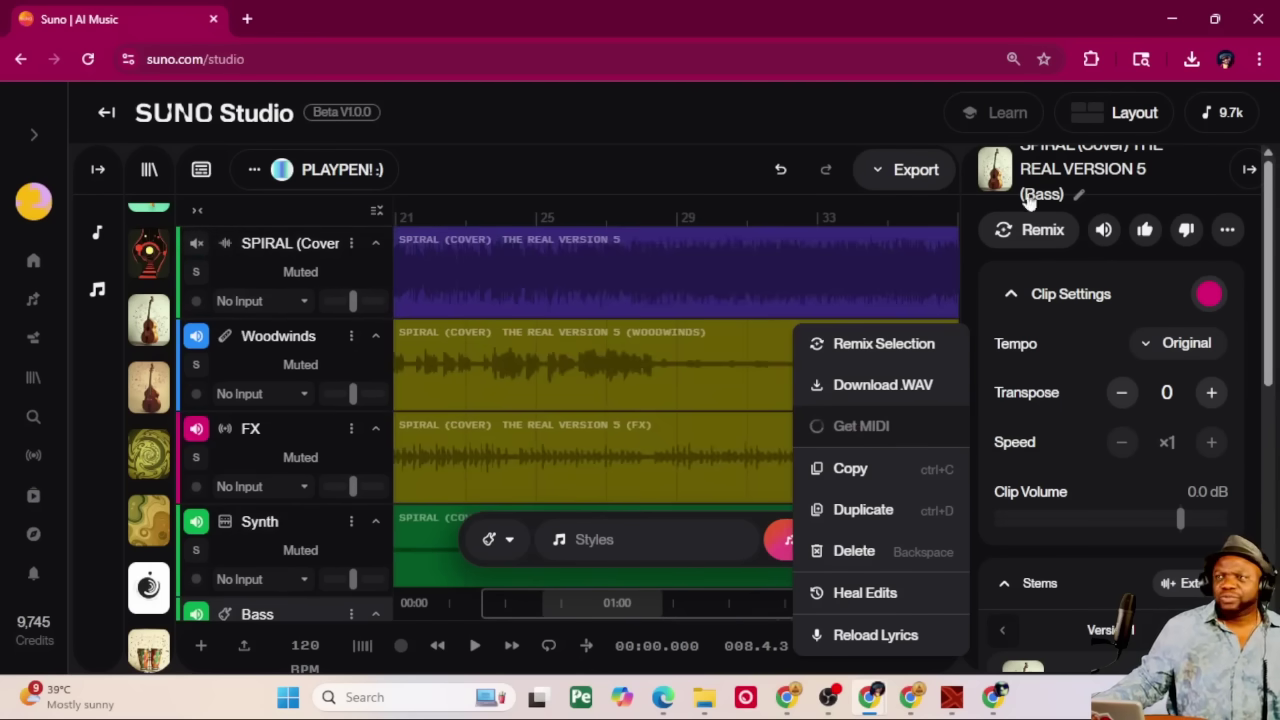
Select the Woodwinds and Synth tracks, then solo Bass and Vocals.
click(196, 373)
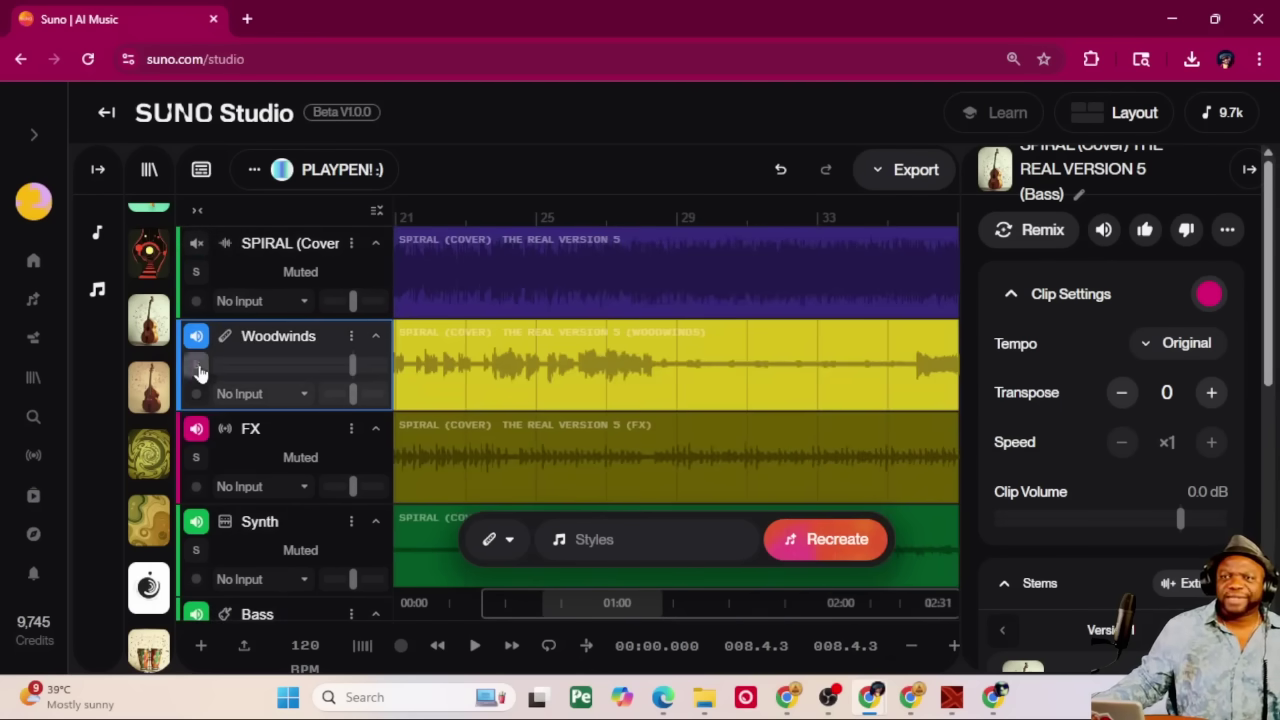
click(230, 525)
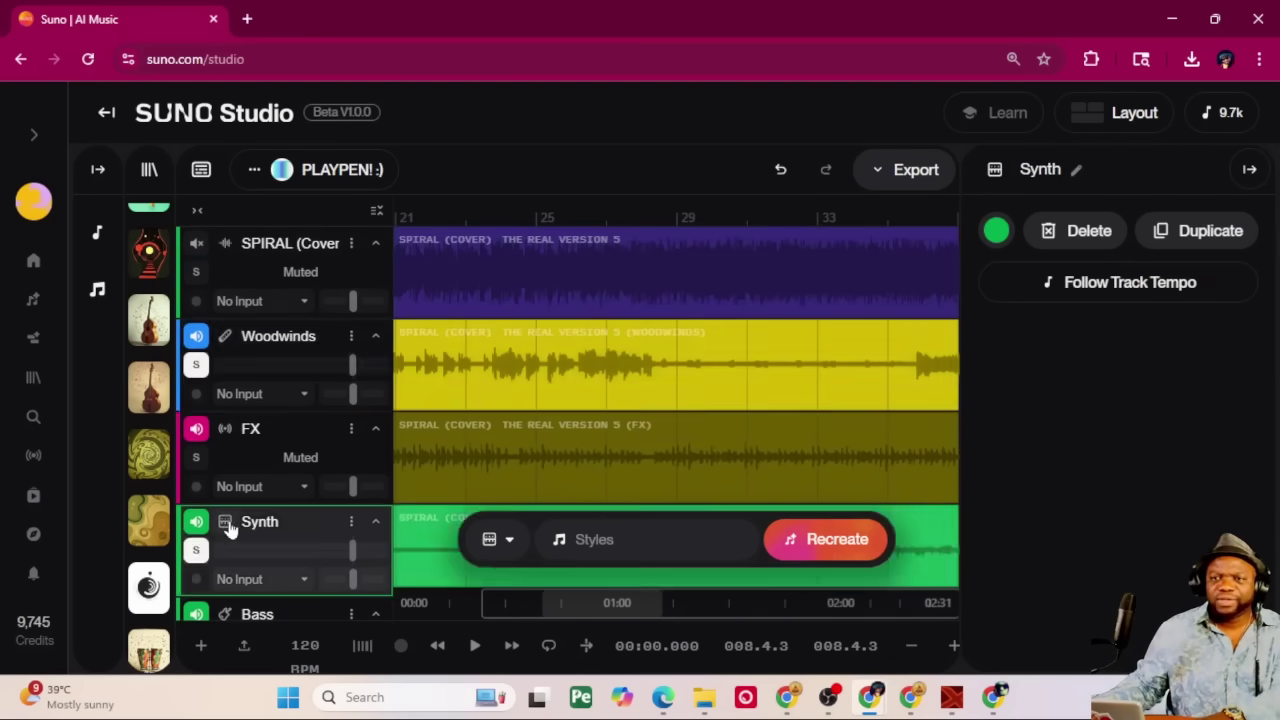
scroll(176, 437, down, 3)
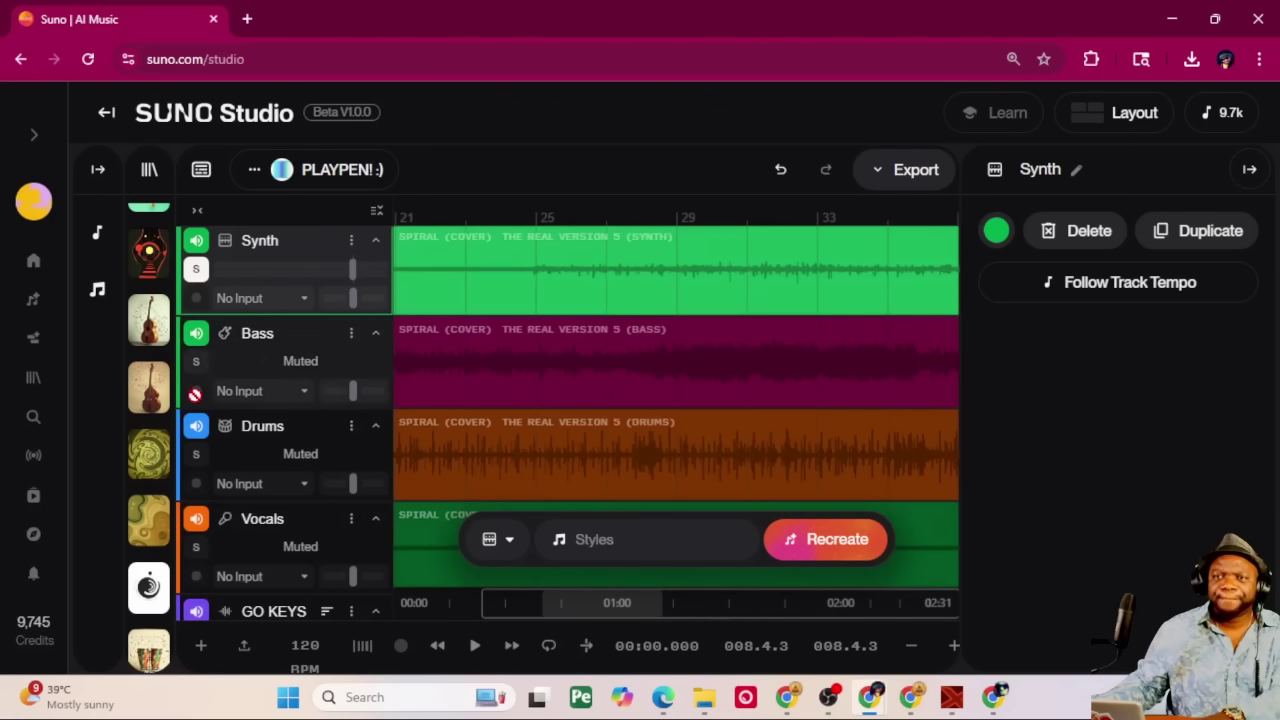
click(196, 361)
click(196, 547)
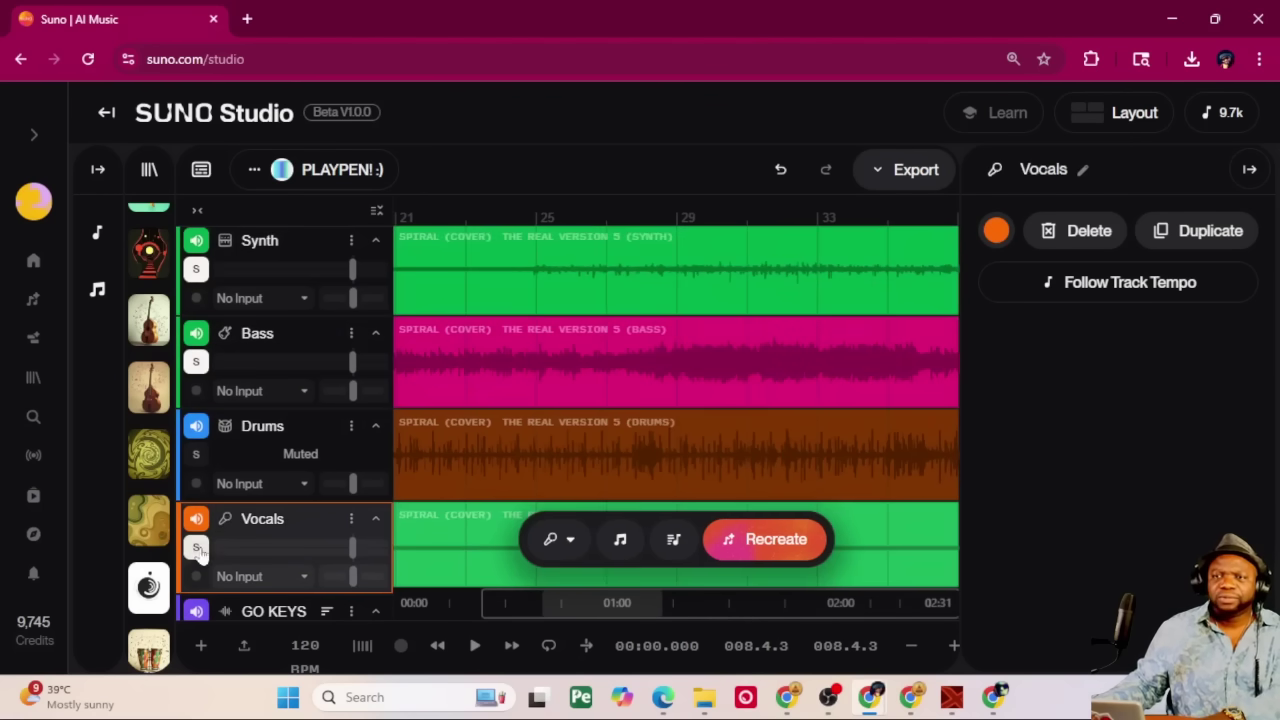
Check the Export options and dismiss them without exporting.
click(900, 169)
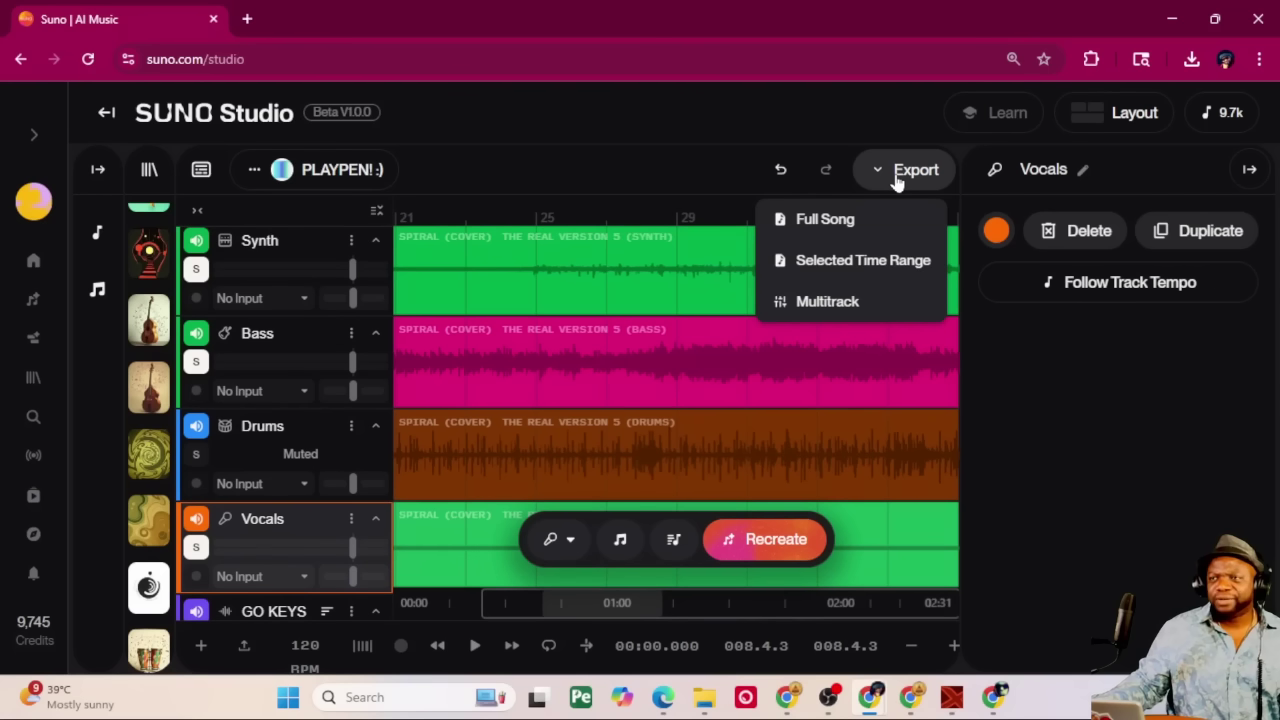
click(801, 108)
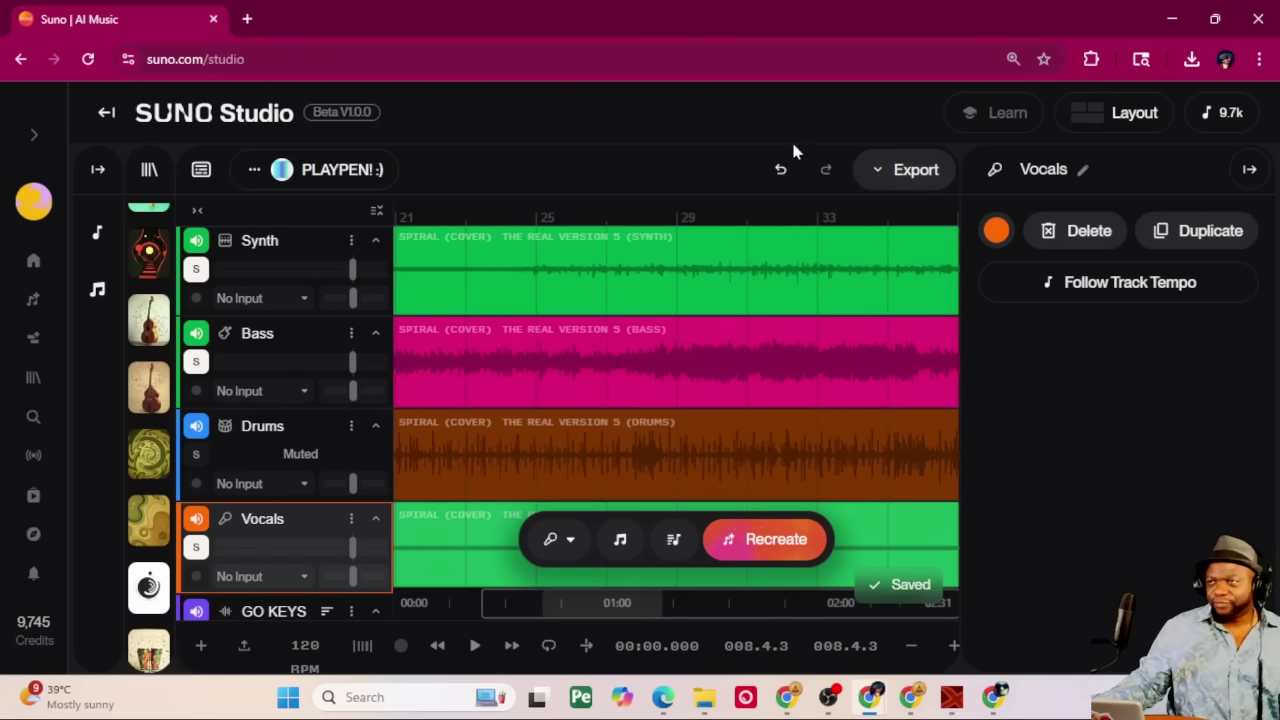
scroll(676, 420, down, 3)
scroll(676, 420, up, 6)
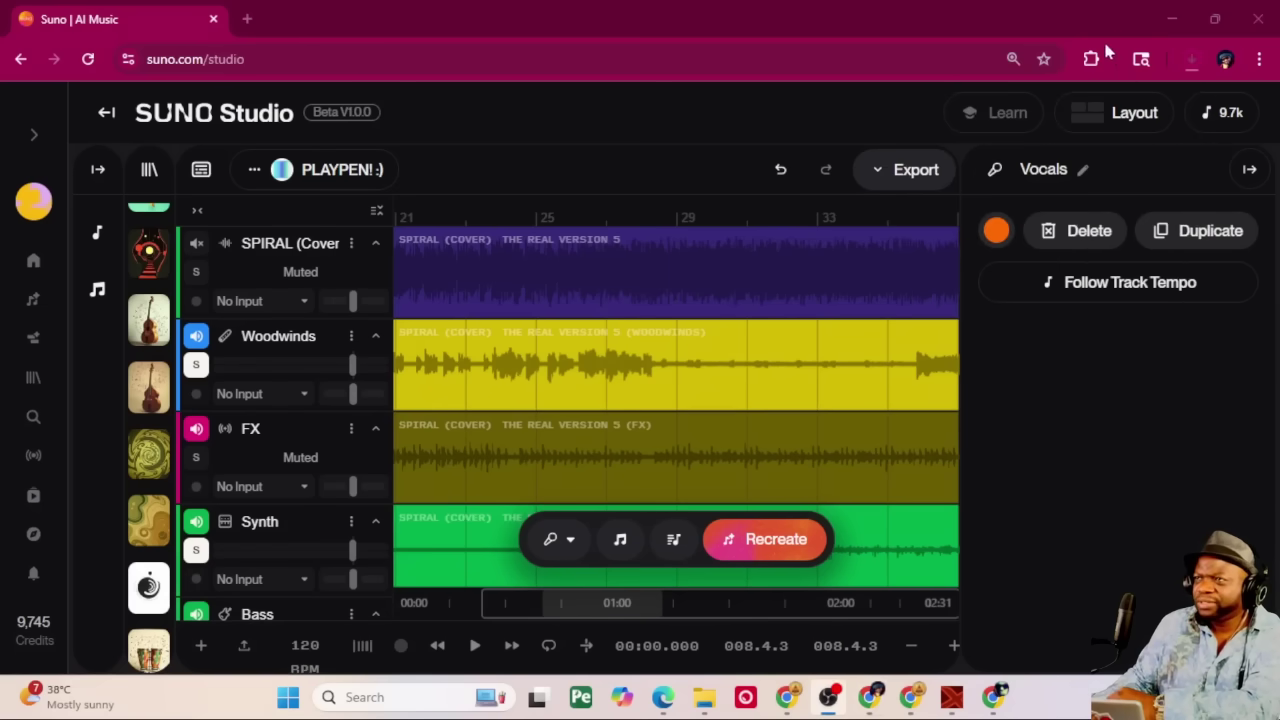
click(1162, 86)
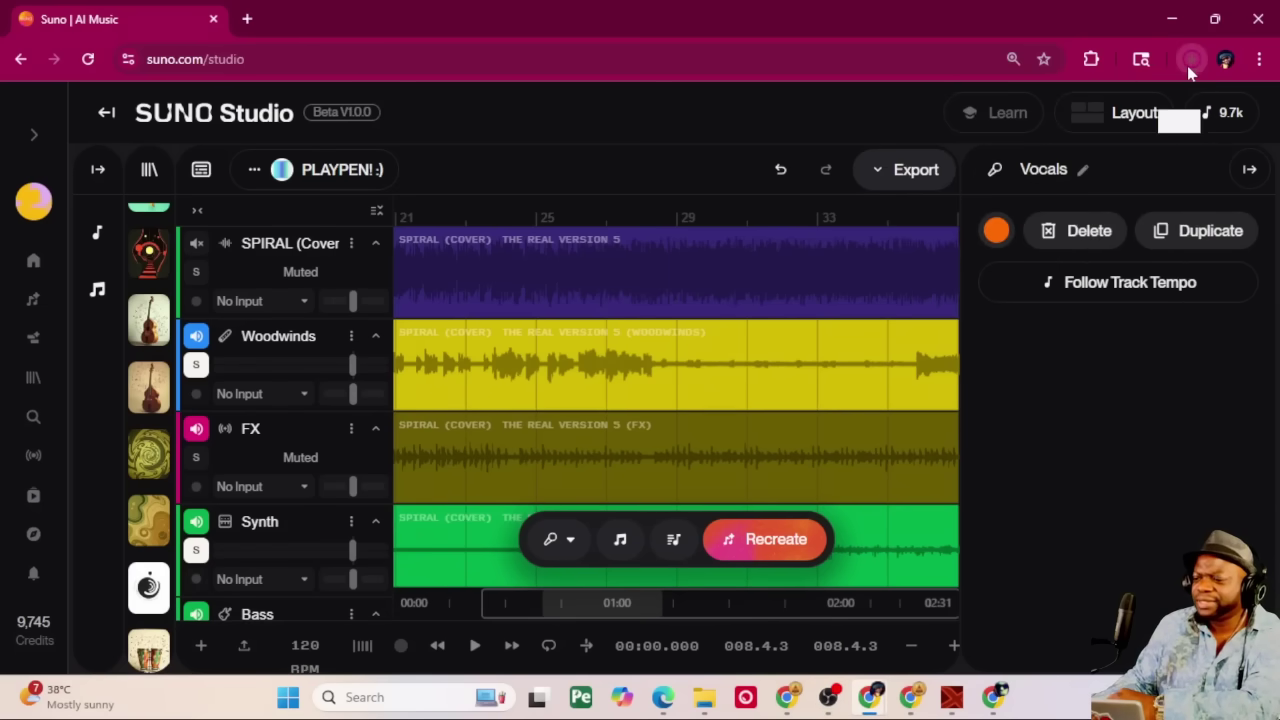
click(1187, 65)
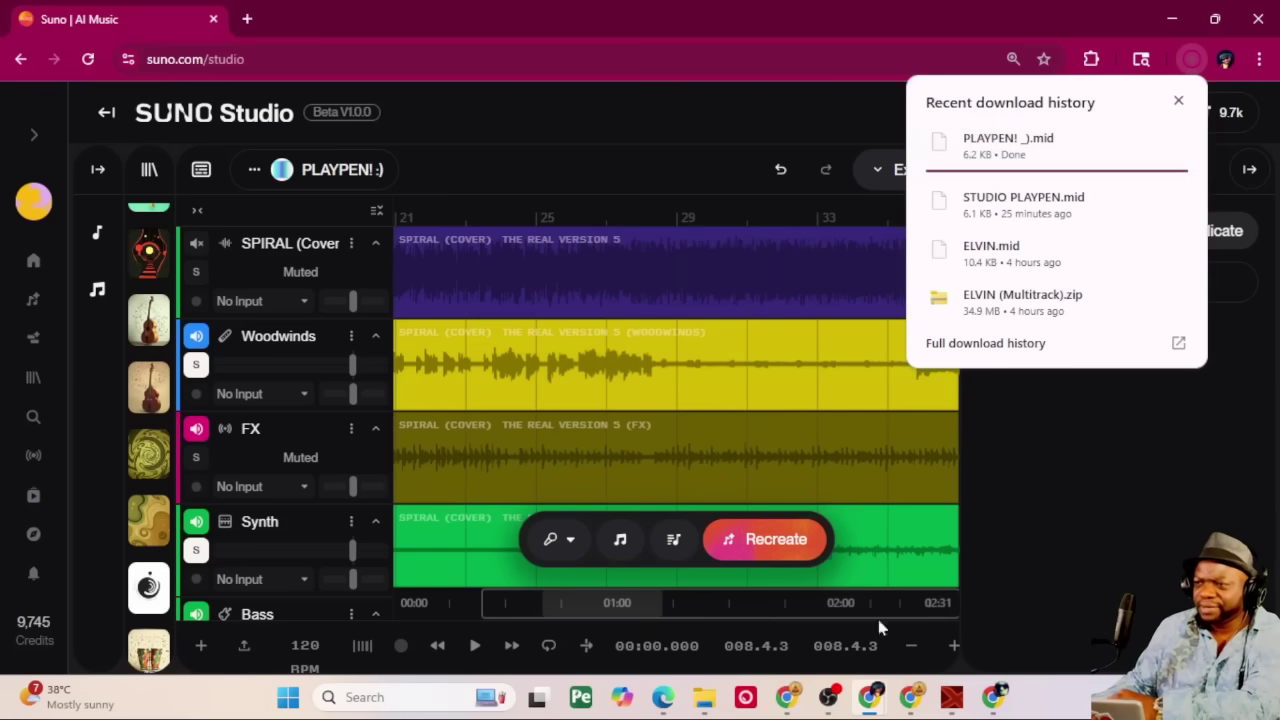
click(857, 667)
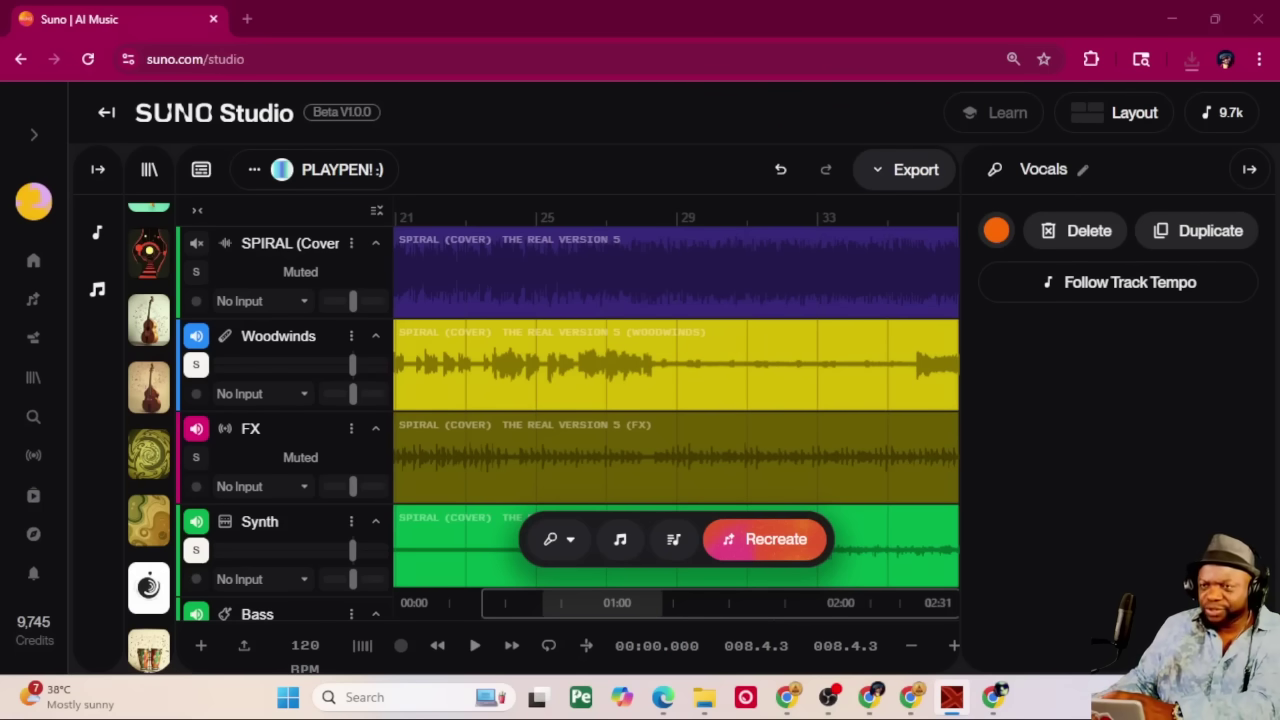
Switch to Mixcraft's empty Untitled Project and launch File Explorer alongside it.
key(alt+Tab)
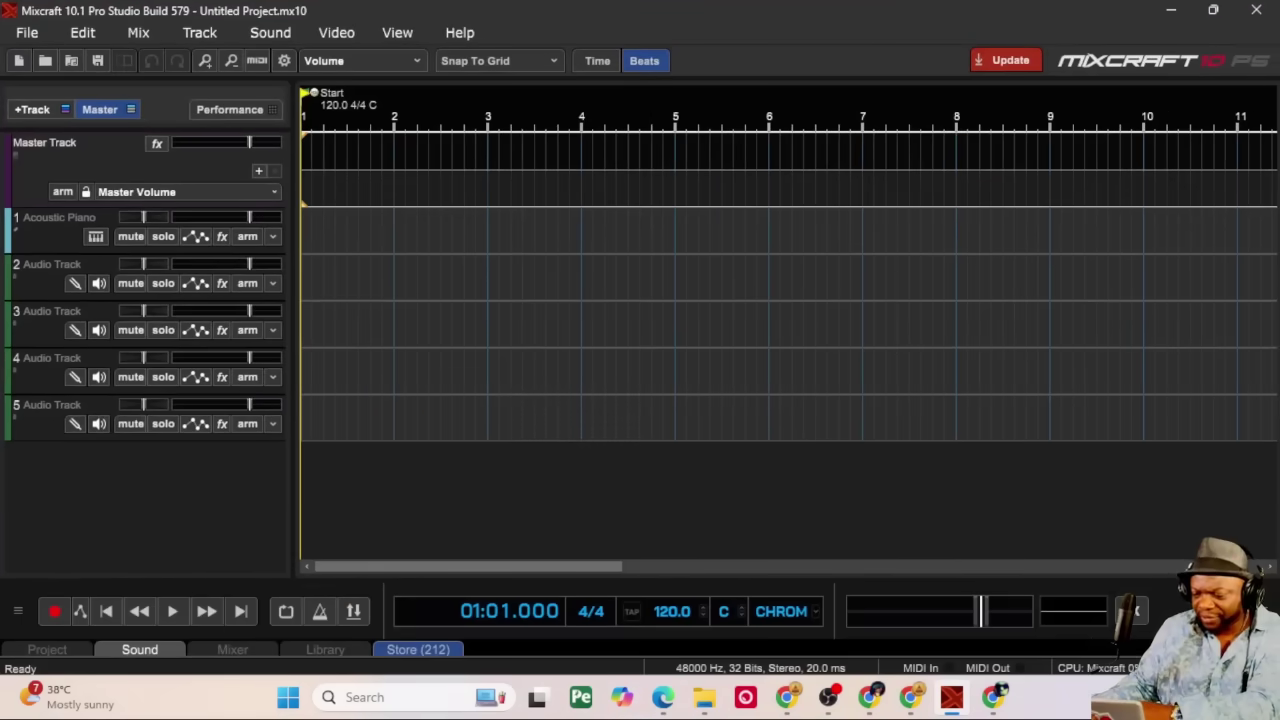
key(super+e)
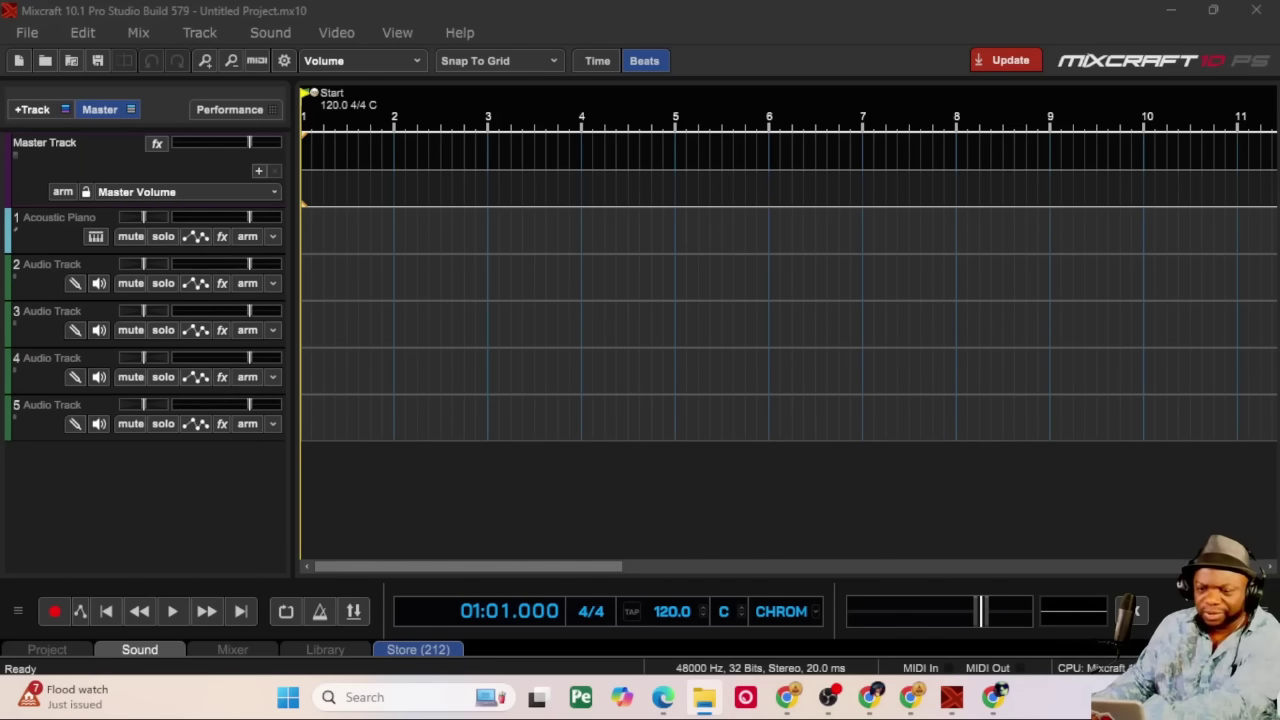
Drop PLAYPEN! _).mid from Downloads onto the Mixcraft timeline as Acoustic Bass and Drums tracks.
drag(0, 246, 930, 78)
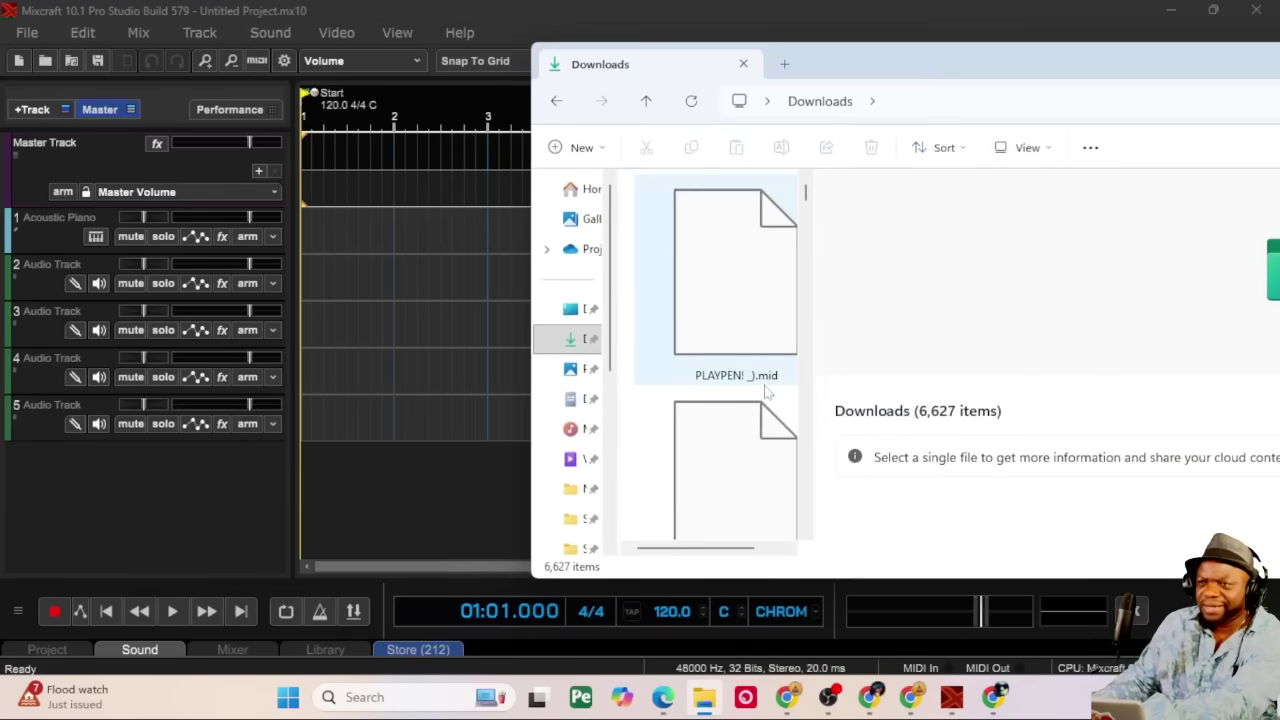
drag(760, 292, 330, 332)
drag(308, 285, 305, 280)
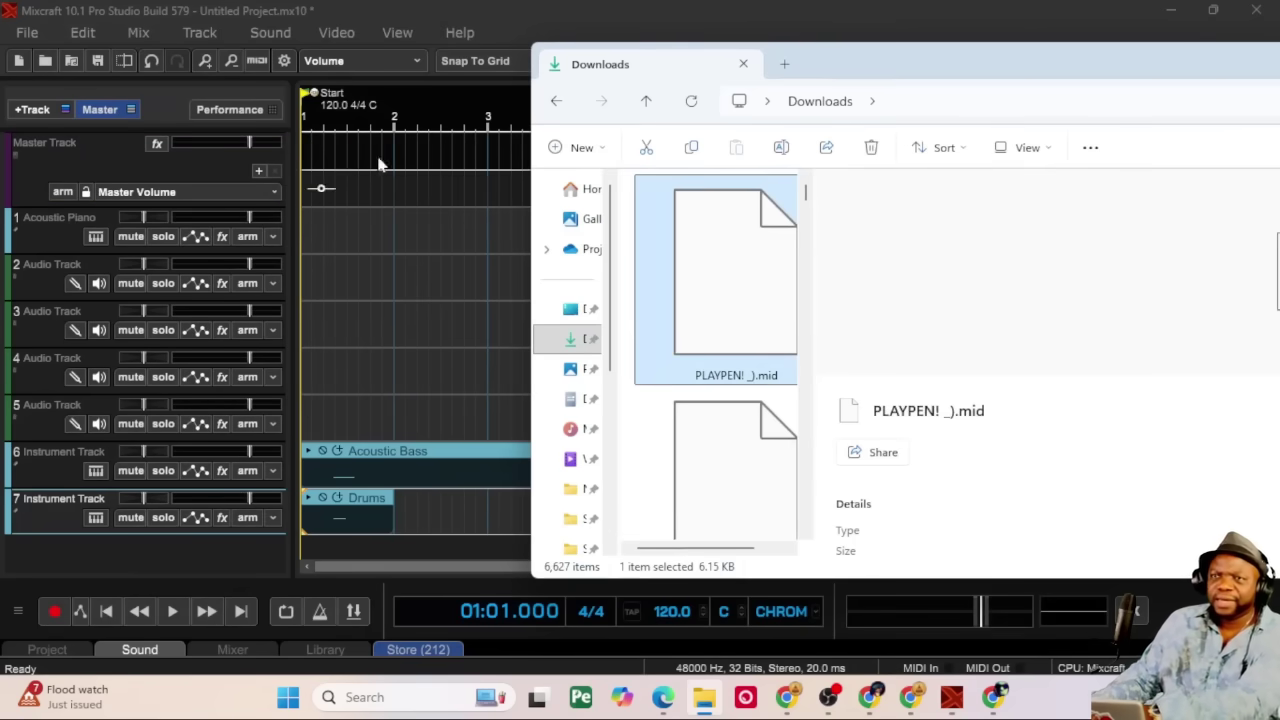
click(506, 5)
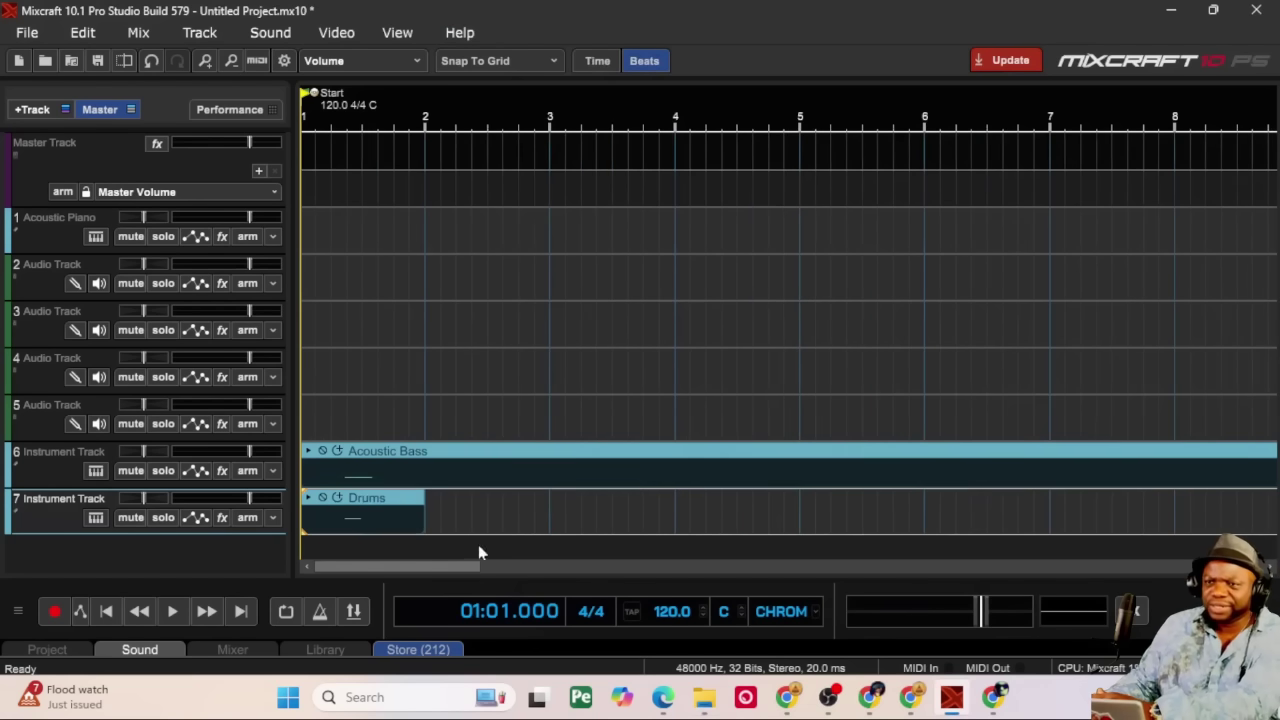
Zoom the timeline out four steps to show the full bass clip and move Acoustic Bass to the top.
click(389, 414)
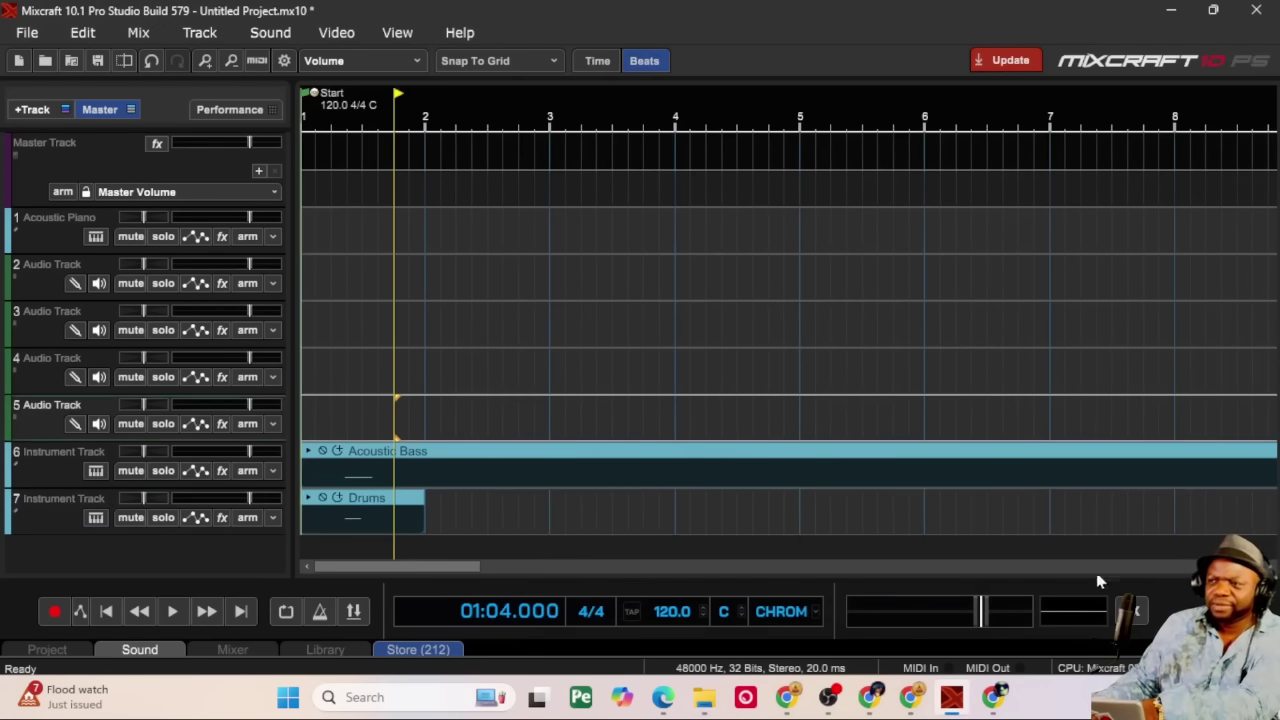
click(231, 61)
click(231, 61)
click(231, 61)
click(231, 61)
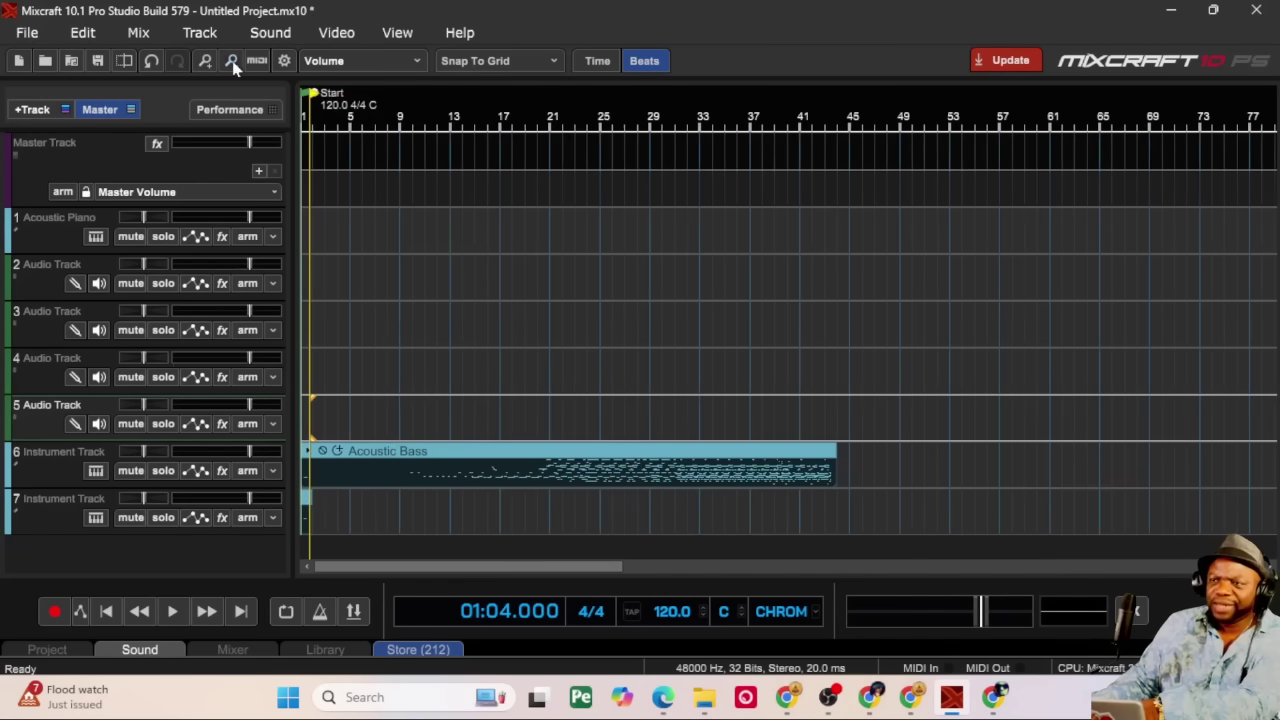
drag(25, 476, 44, 233)
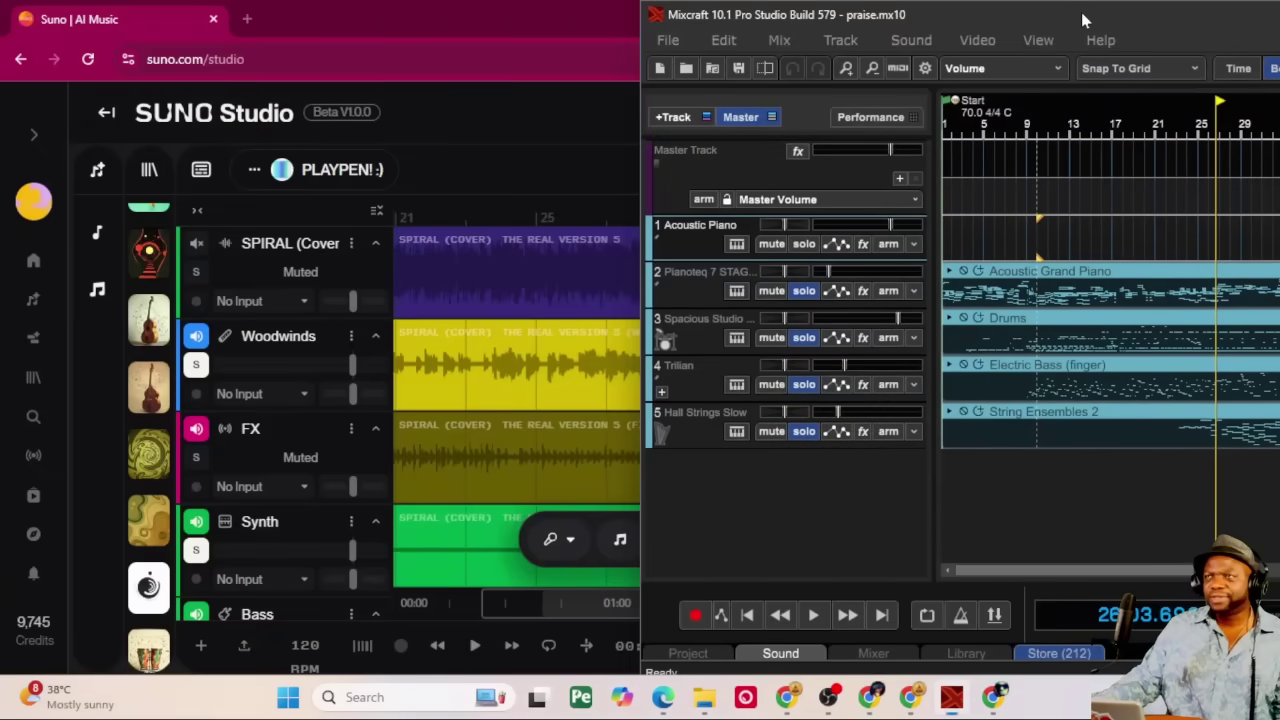
Maximize Mixcraft, play the song from bar 12, and unsolo the drums, piano and strings tracks.
double_click(1081, 12)
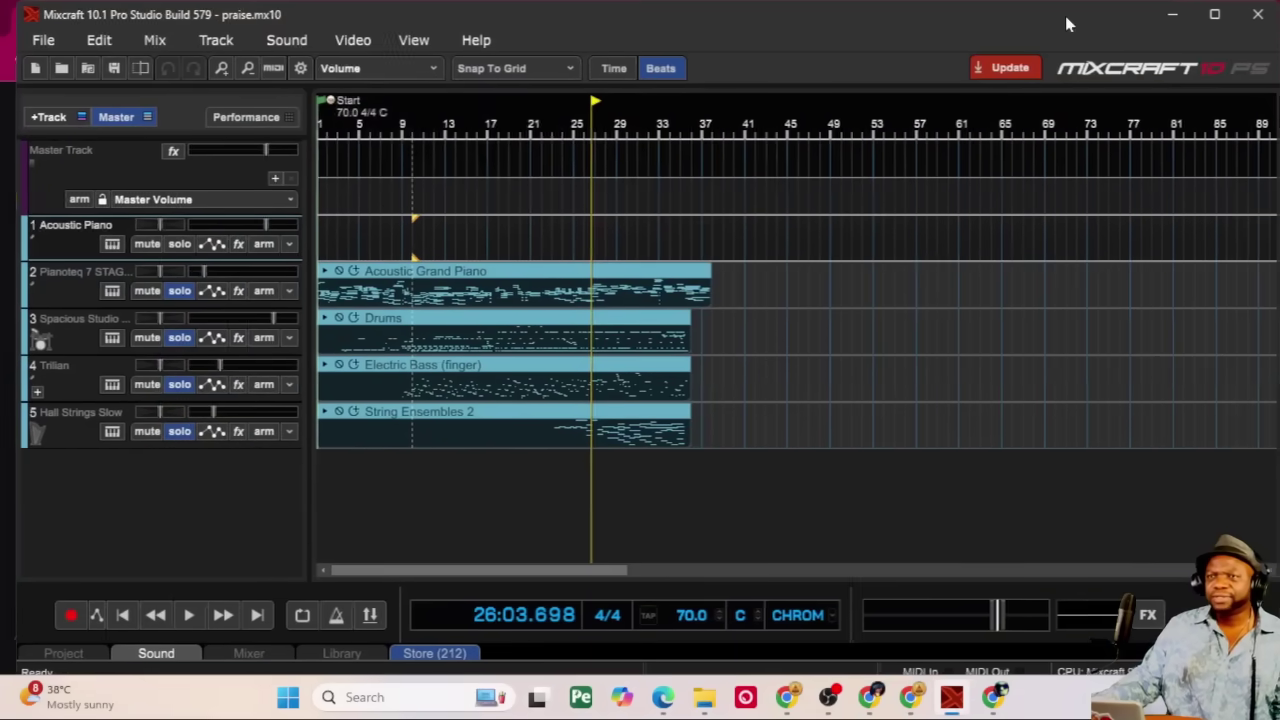
click(341, 122)
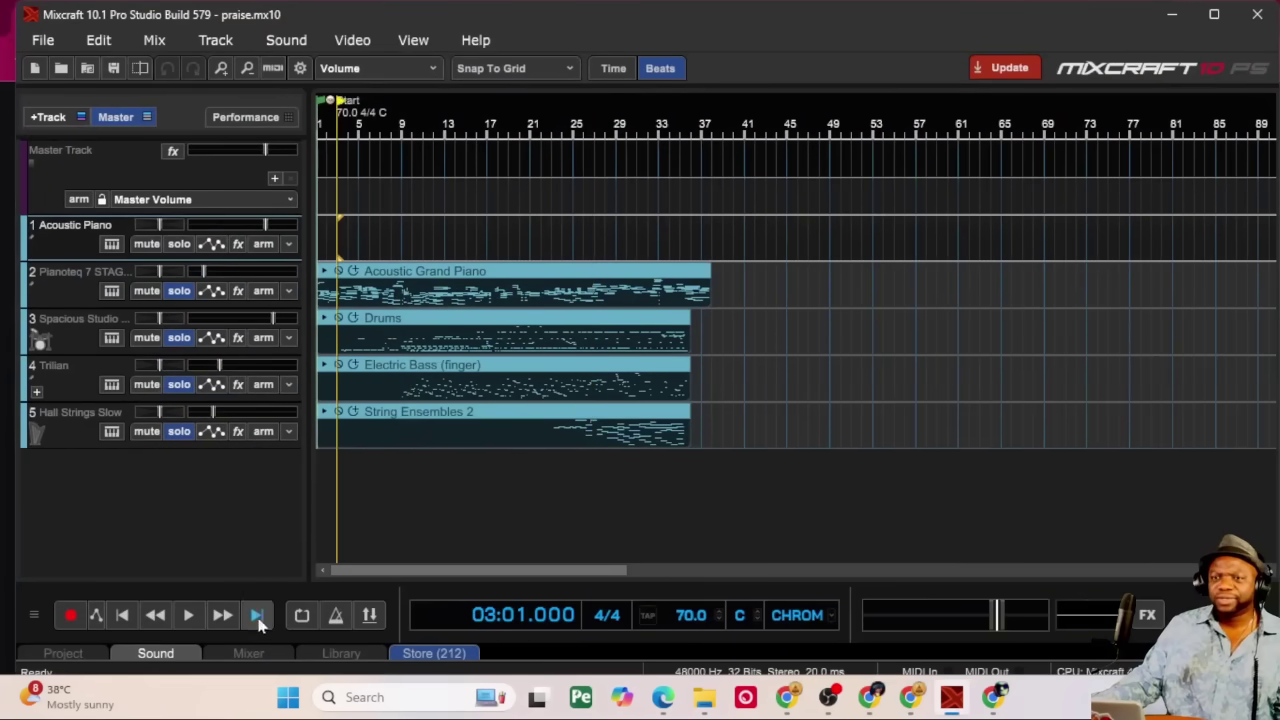
click(188, 615)
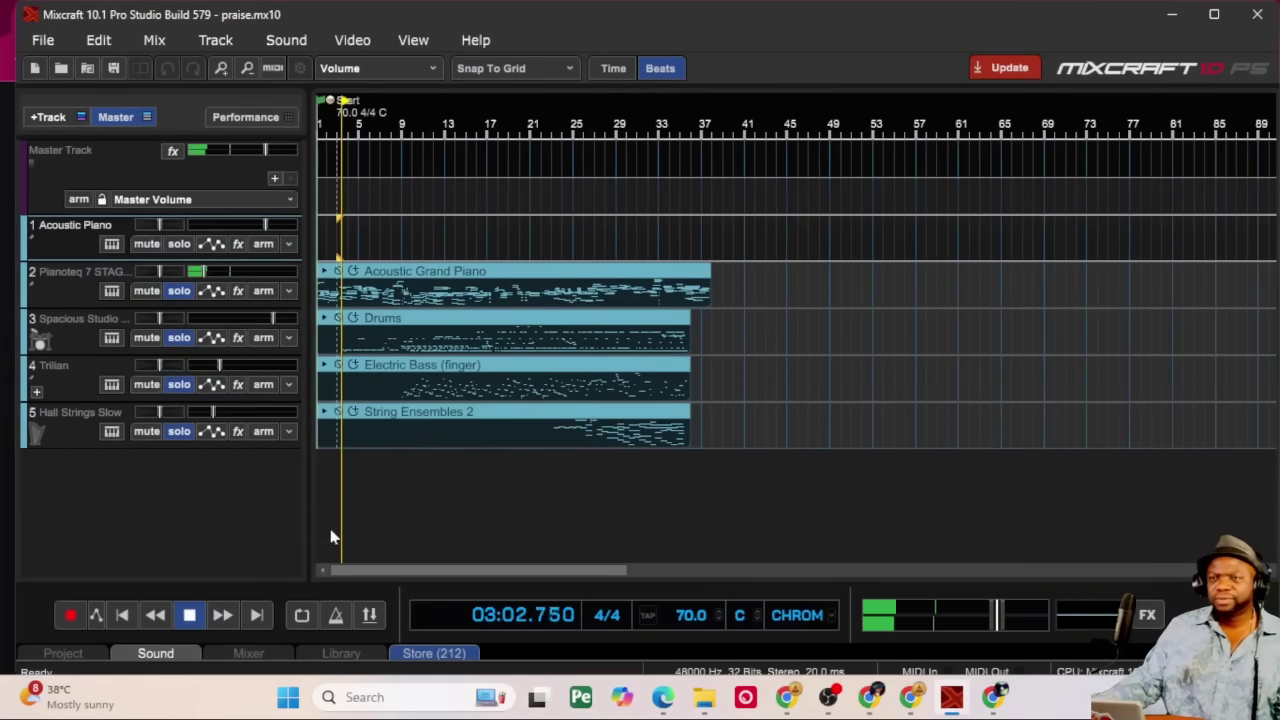
click(438, 212)
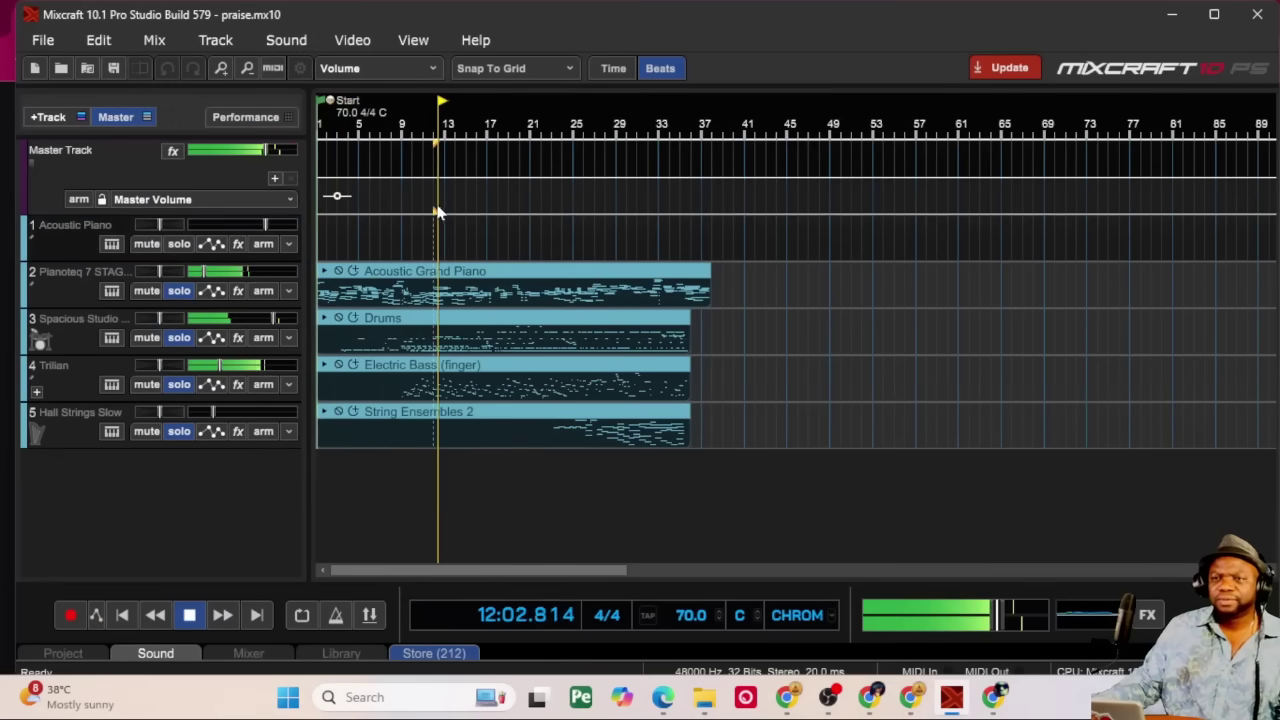
click(179, 337)
click(179, 290)
click(179, 431)
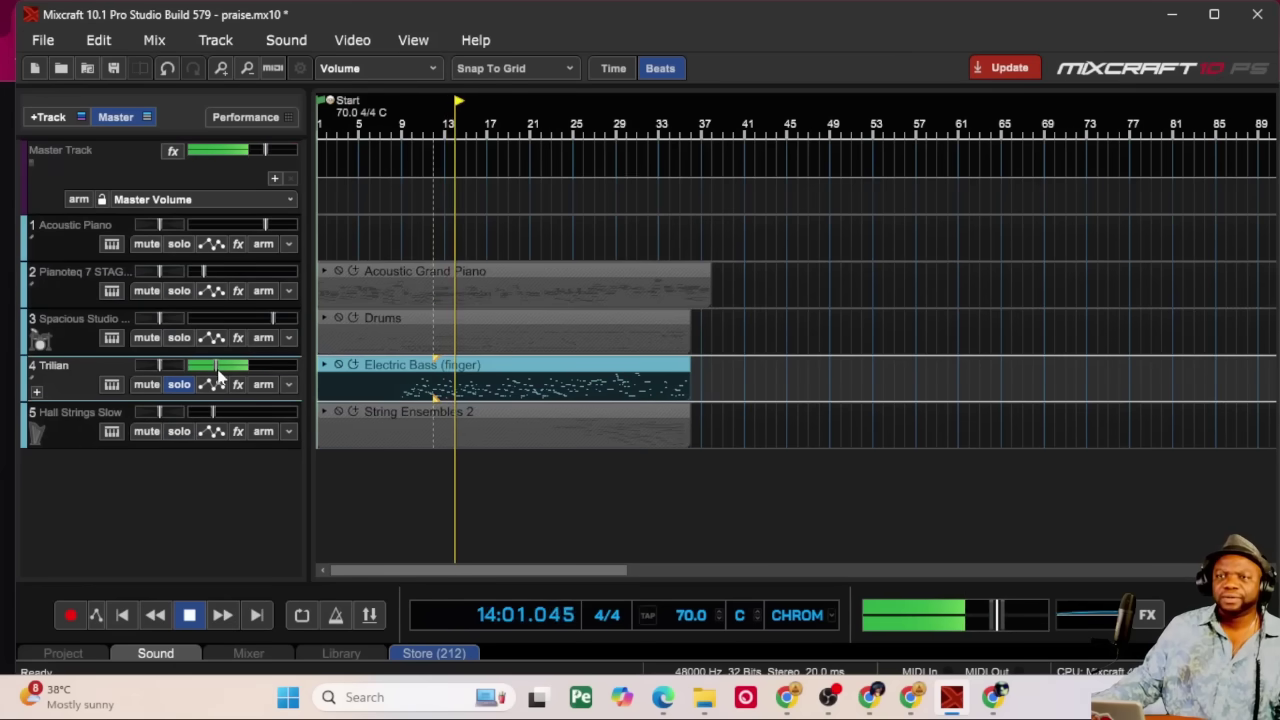
Raise the Trilian bass volume to about -4 dB and make its track taller.
drag(222, 366, 251, 366)
mouse_move(319, 327)
mouse_down()
mouse_move(452, 340)
mouse_move(318, 340)
mouse_up()
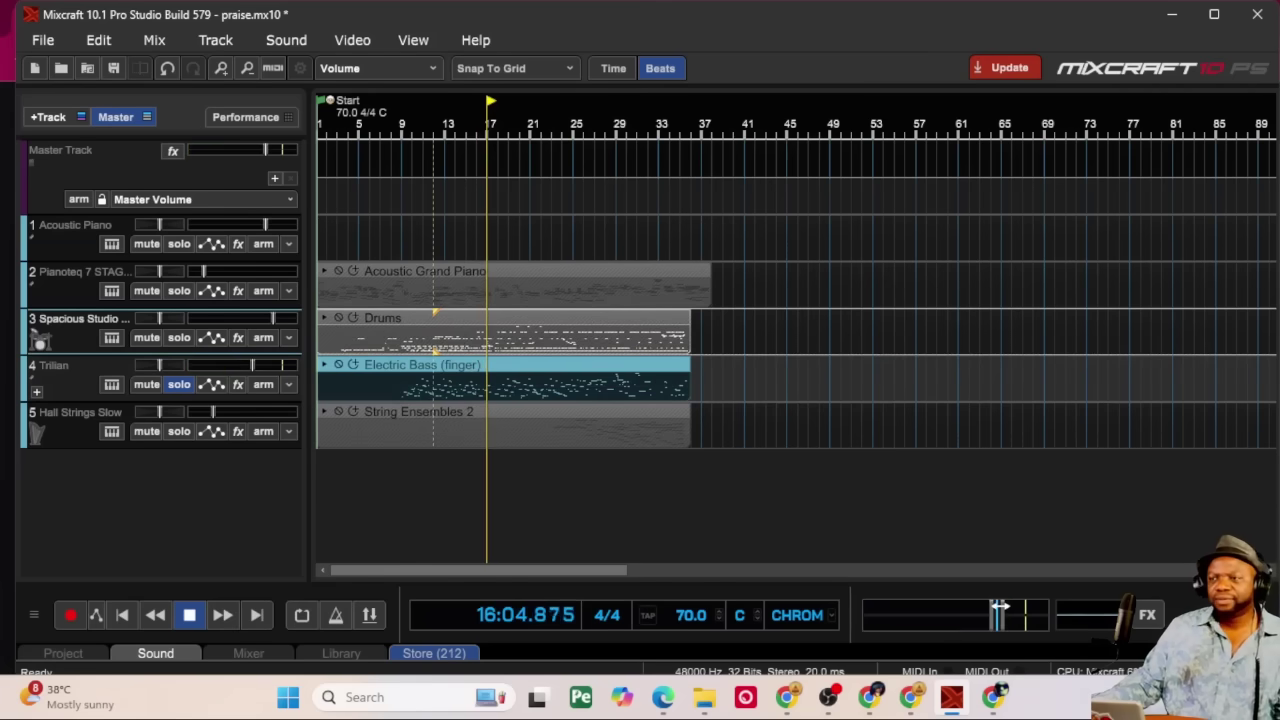
mouse_move(1030, 605)
scroll(1030, 605, up, 2)
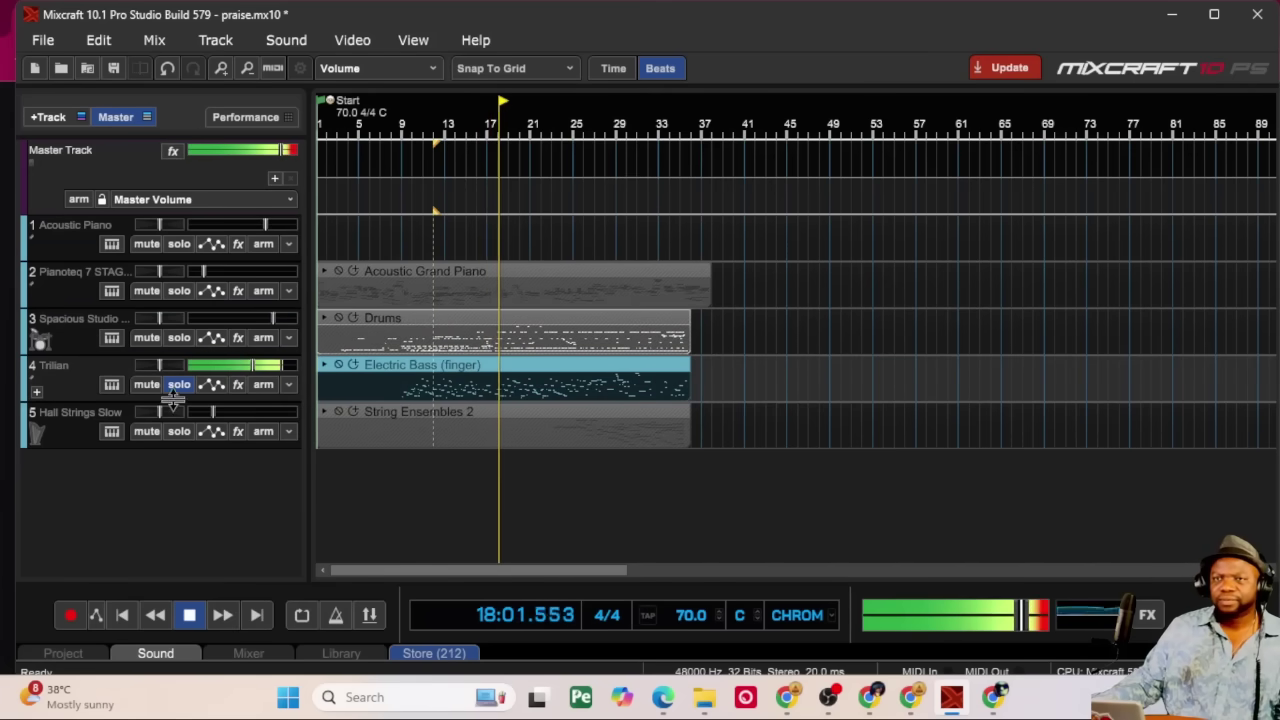
drag(104, 405, 123, 434)
Re-solo drums and piano, enlarge the drums track, turn the piano up, and stop playback.
click(178, 339)
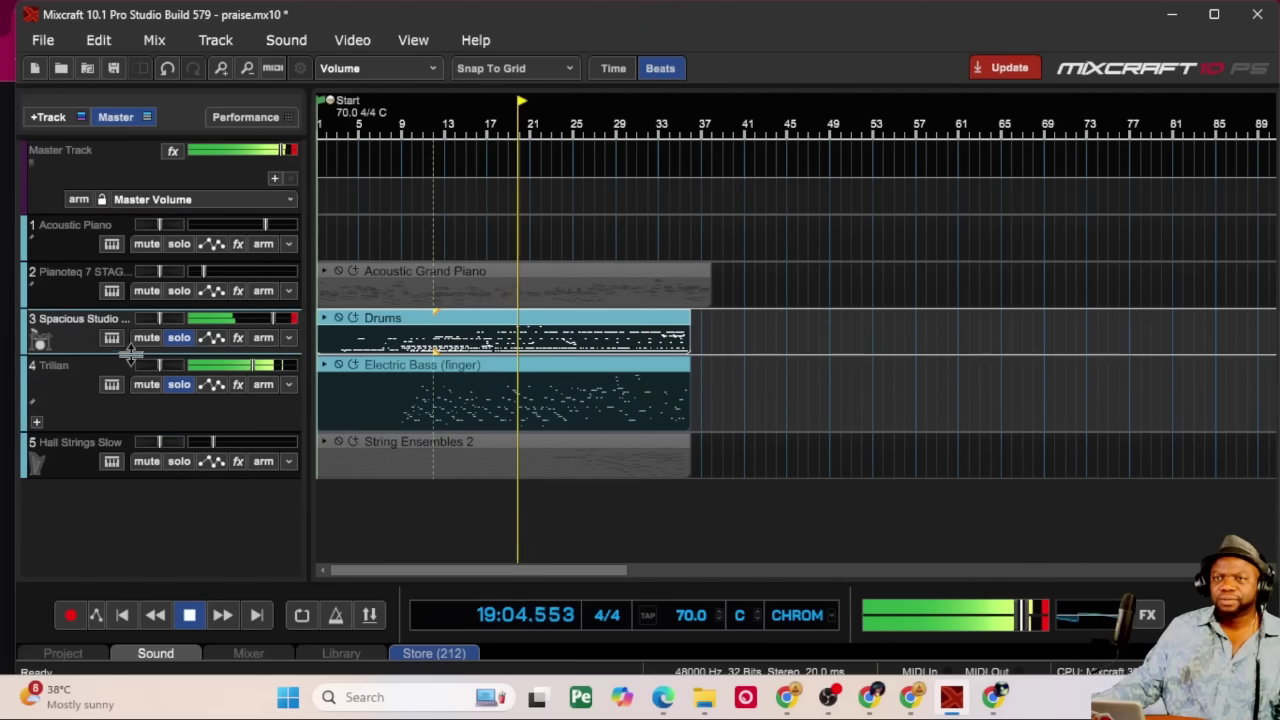
drag(130, 352, 132, 387)
click(178, 290)
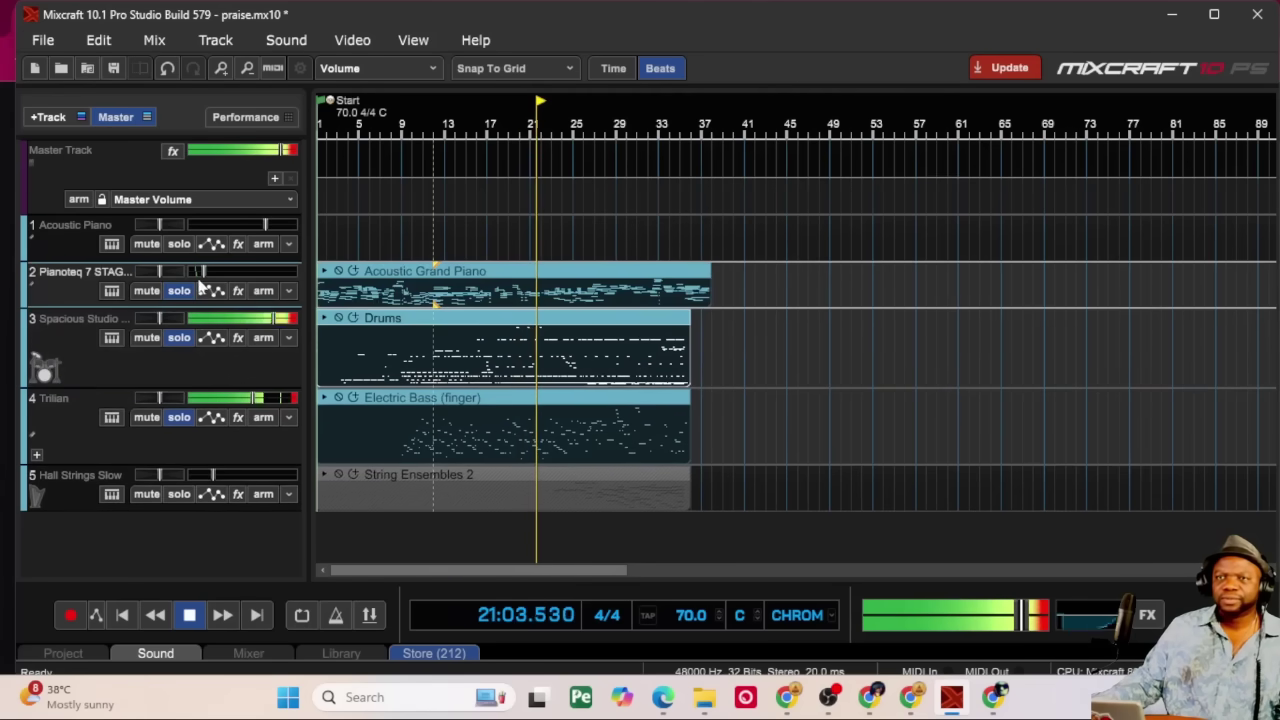
drag(204, 272, 227, 290)
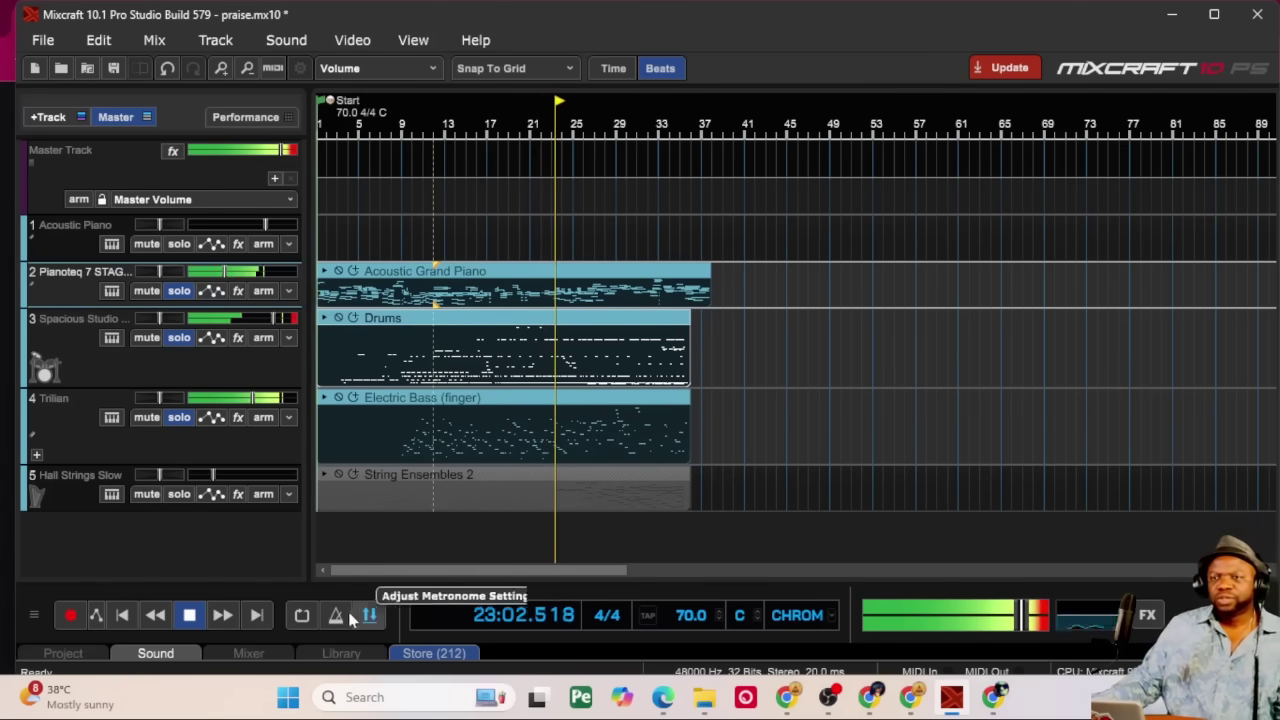
key(space)
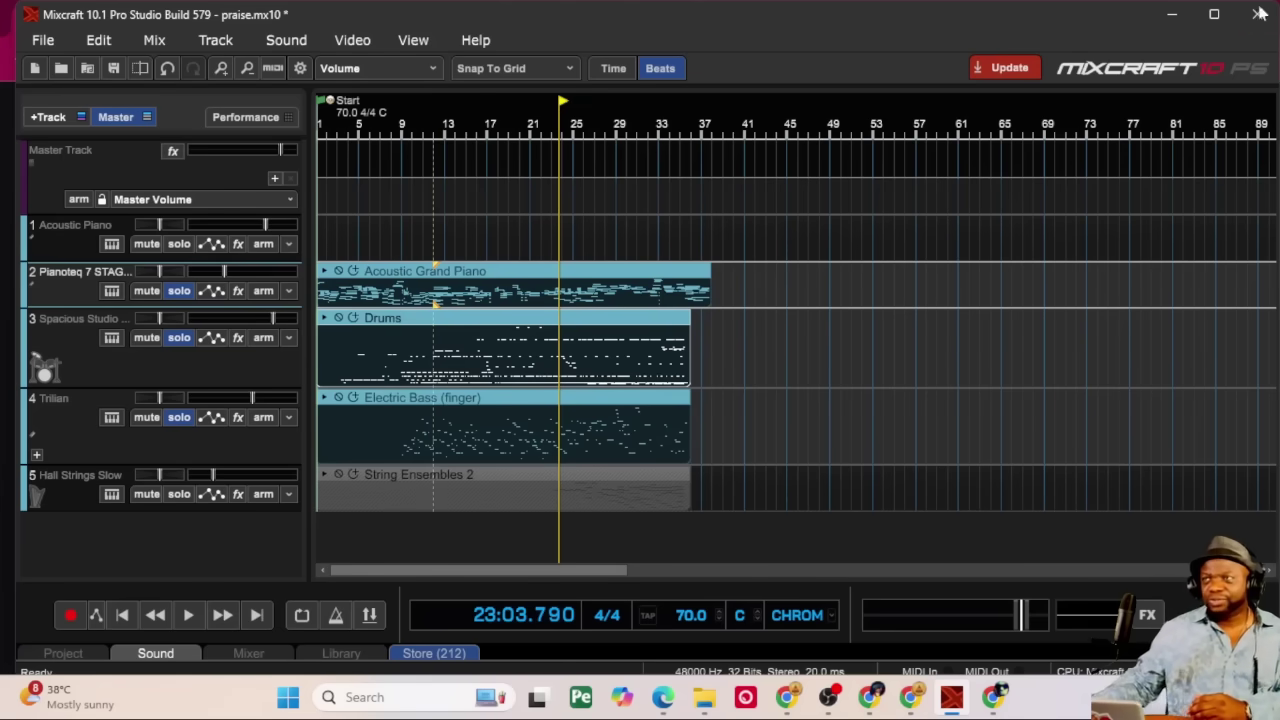
Minimize Mixcraft, shift Suno's timeline back to bars 13–25, and open the My Workspace list.
click(1172, 14)
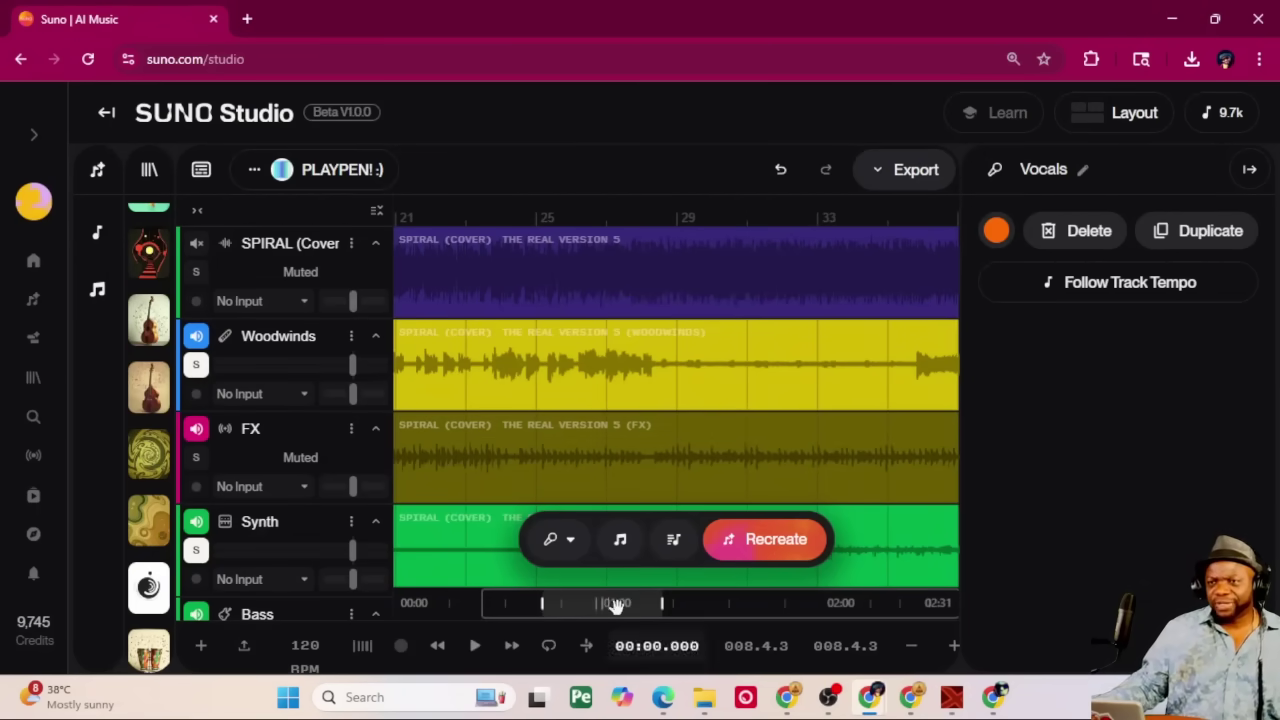
drag(614, 605, 556, 605)
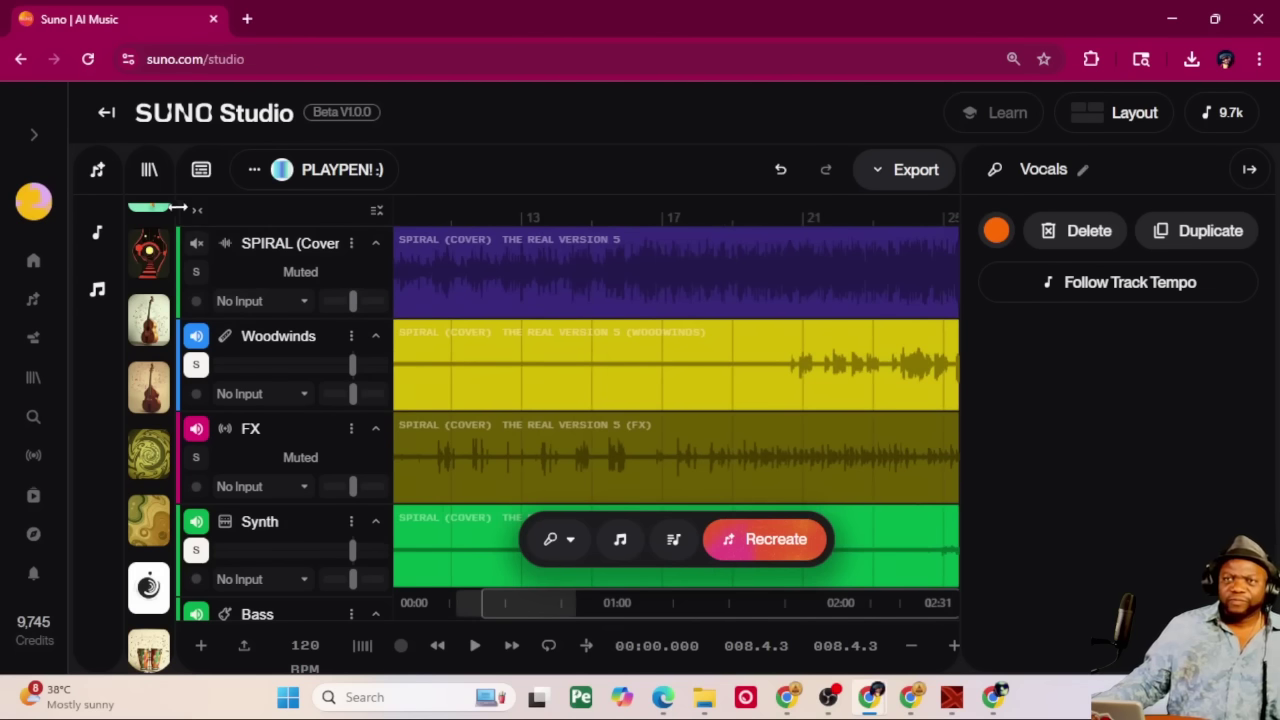
click(150, 172)
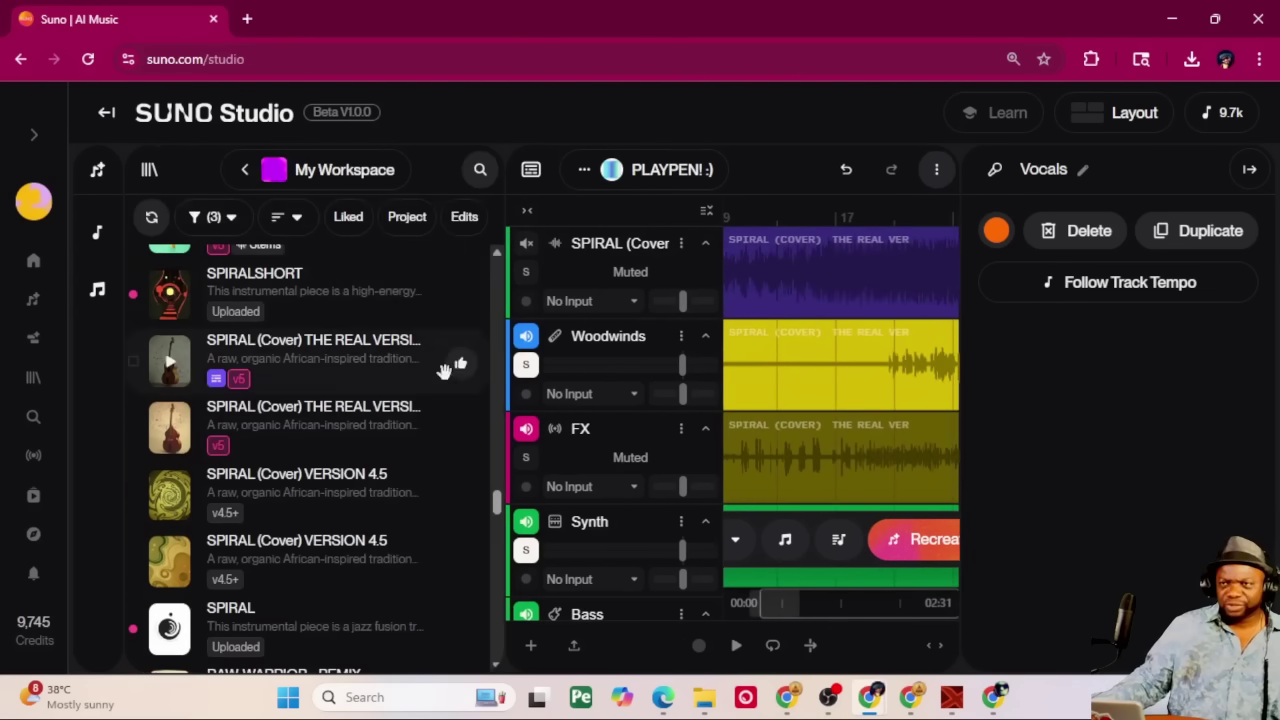